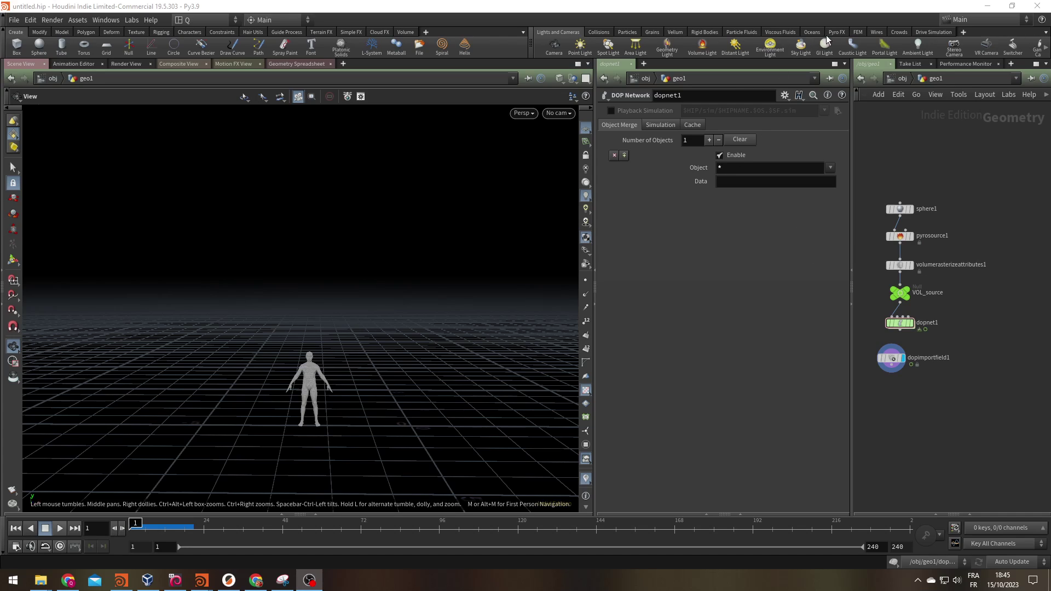
- Examine the sphere1, pyrosource1 and volumerasterizeattributes1 nodes, displaying the scattered points and rasterized volume of the smoke source
scroll(903, 209, up, 1)
click(899, 209)
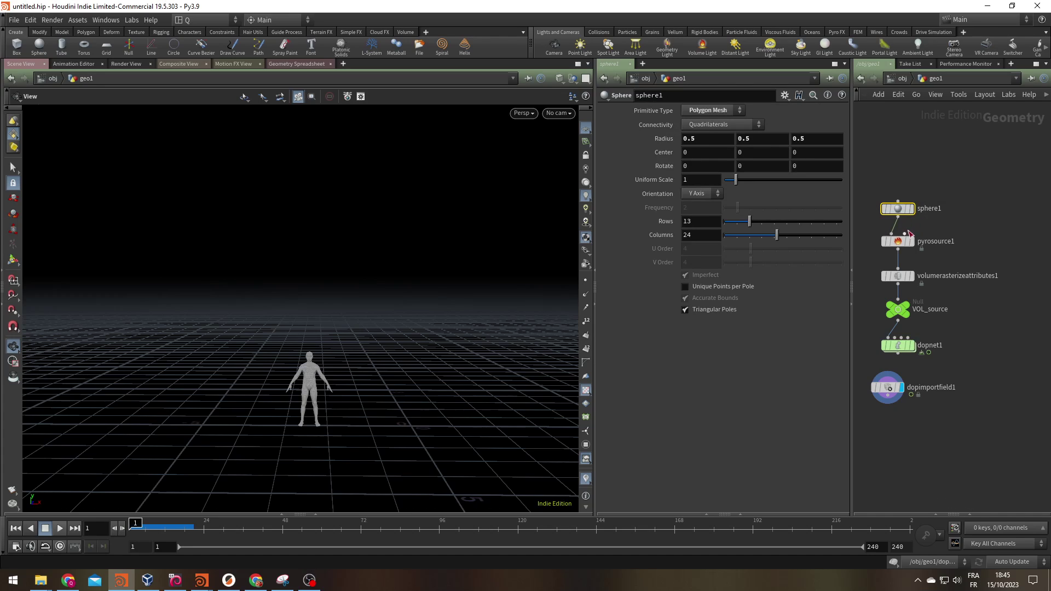
click(910, 241)
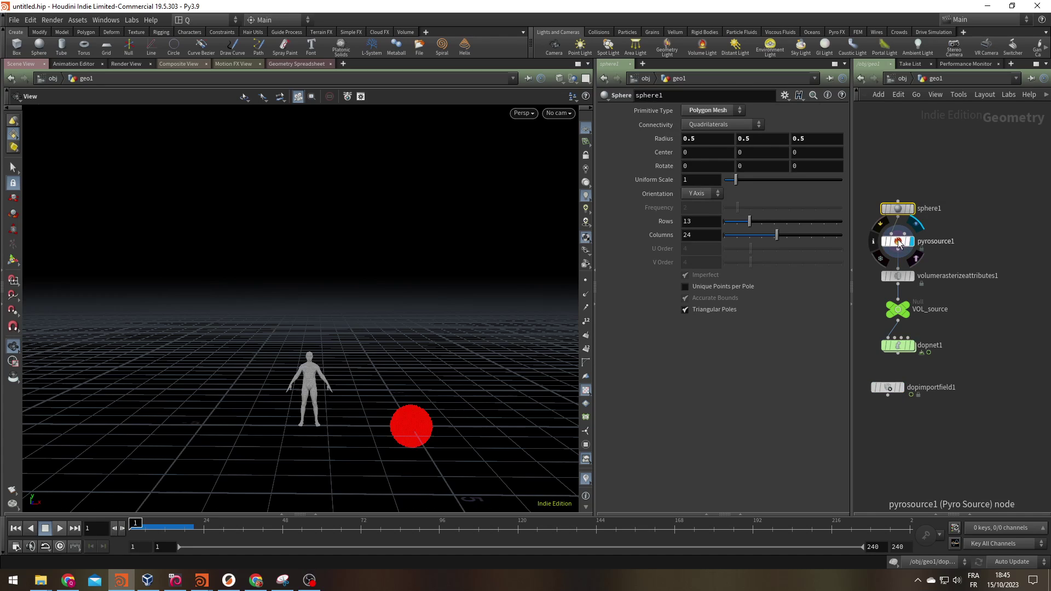
click(899, 245)
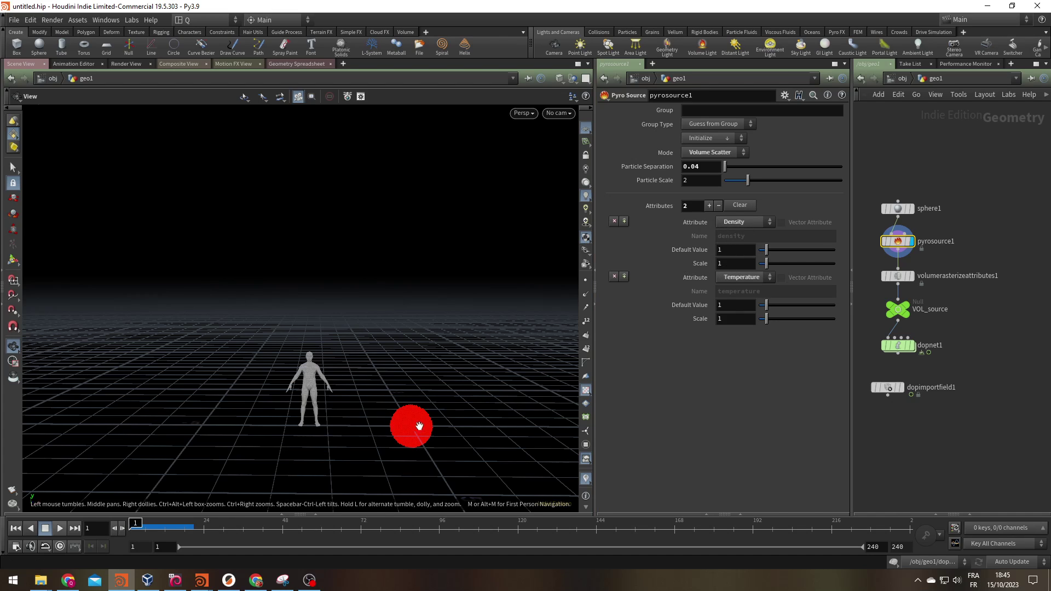
drag(416, 422, 441, 434)
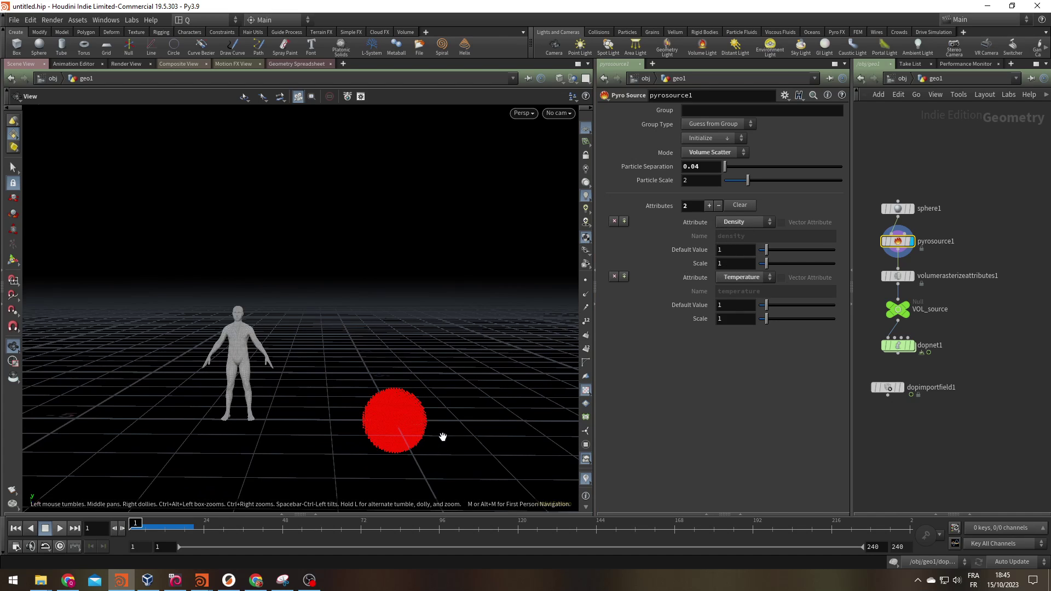
click(913, 276)
click(899, 277)
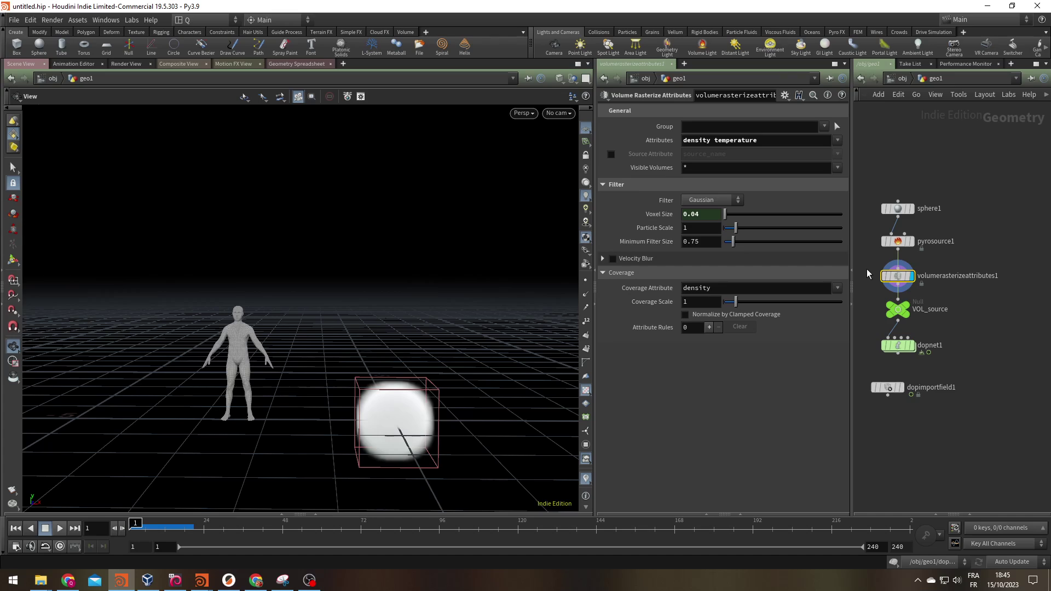
mouse_move(886, 279)
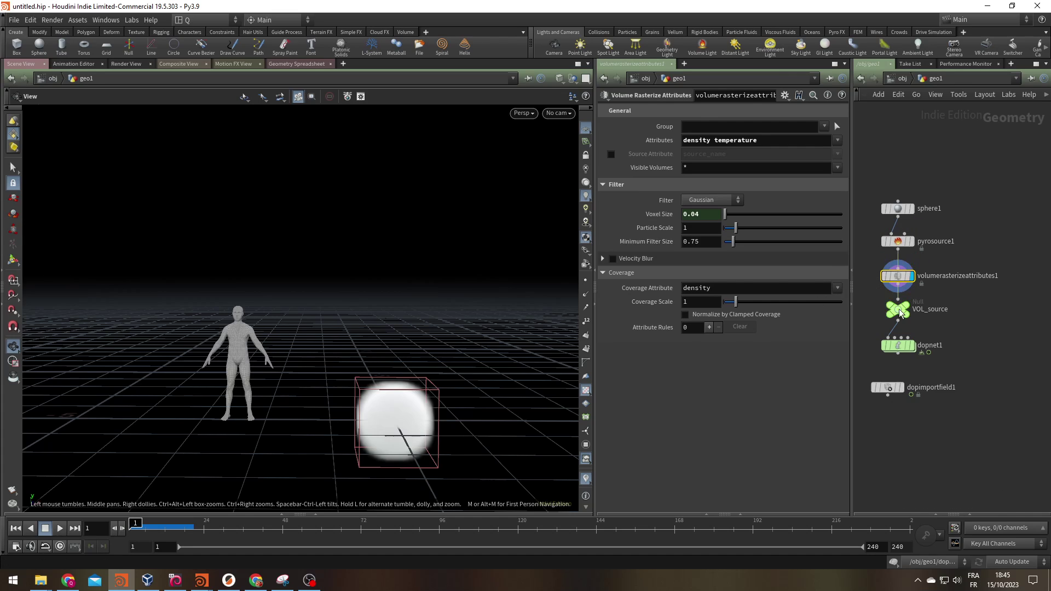
- Enter dopnet1 and examine the settings of its sparse smoke object and volume source
double_click(906, 345)
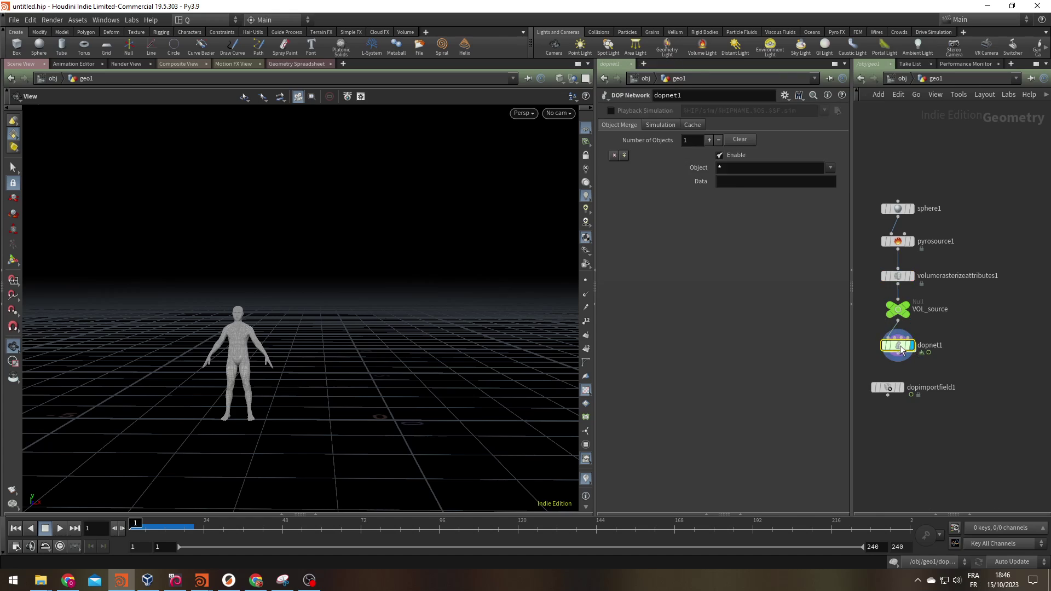
scroll(937, 386, up, 1)
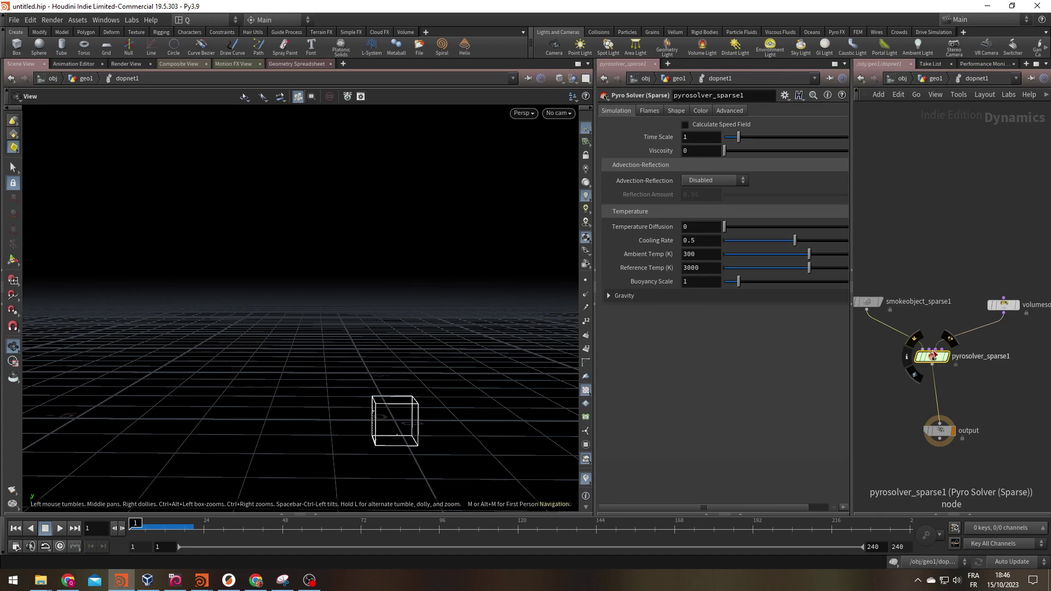
scroll(933, 351, down, 2)
scroll(932, 361, up, 2)
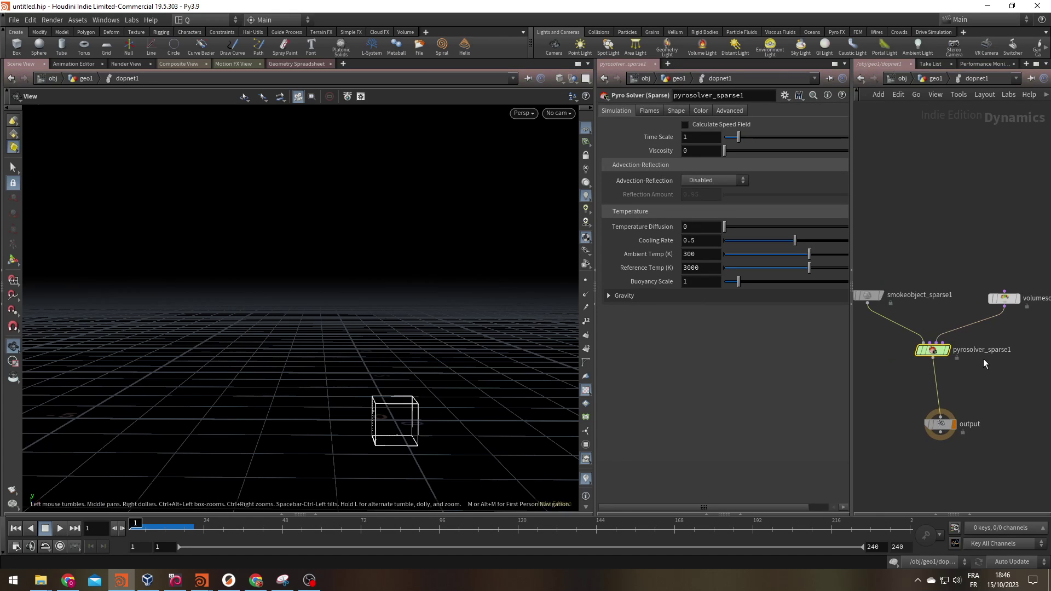
click(868, 297)
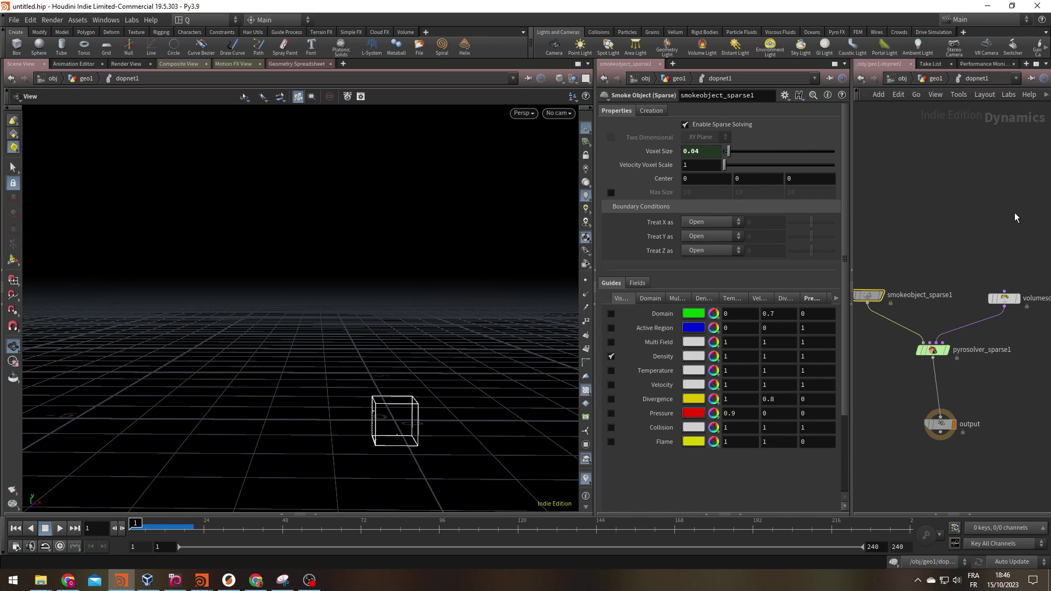
drag(1005, 311, 1006, 313)
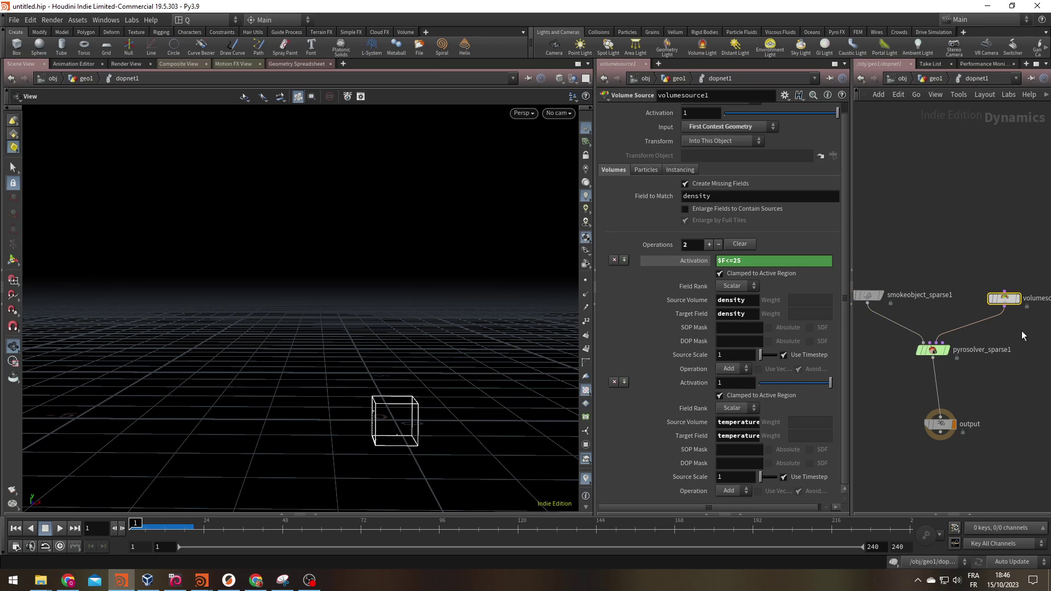
- Set the density operation's Activation expression on volumesource1 to $F<=20
middle_drag(1018, 327, 970, 293)
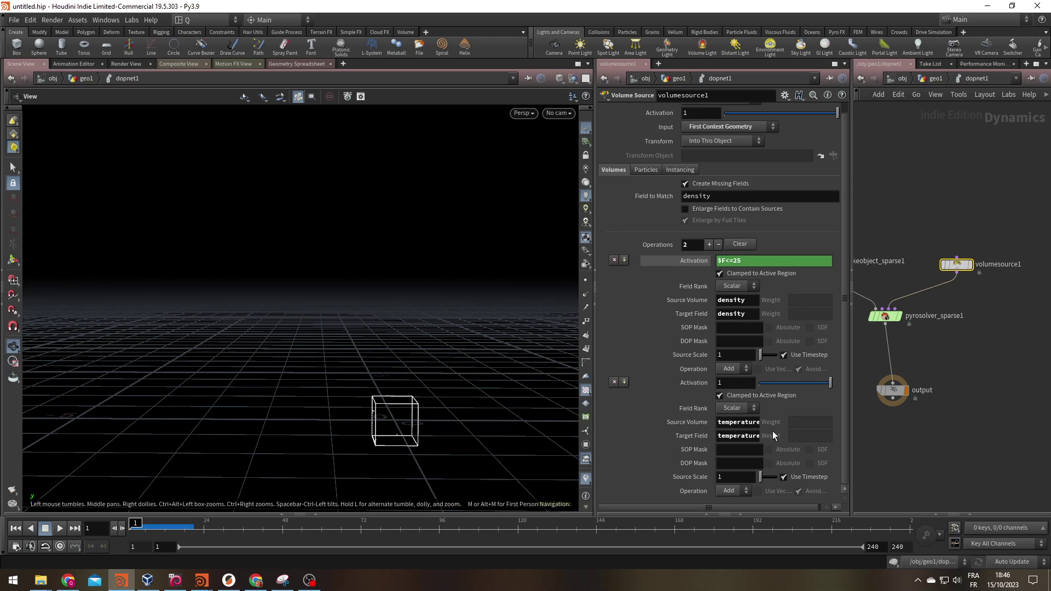
double_click(734, 260)
text(20)
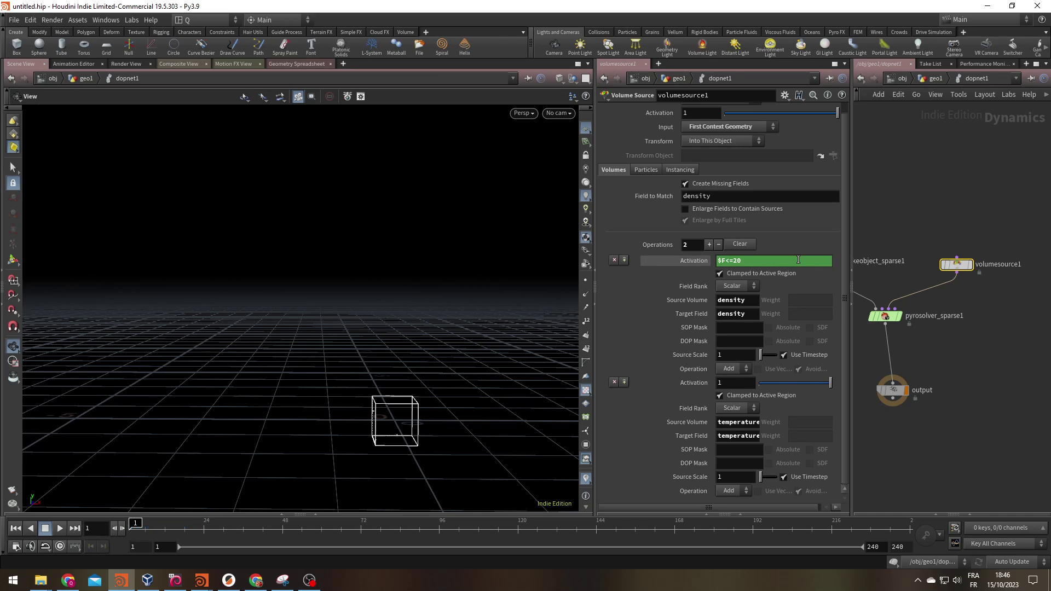
click(689, 263)
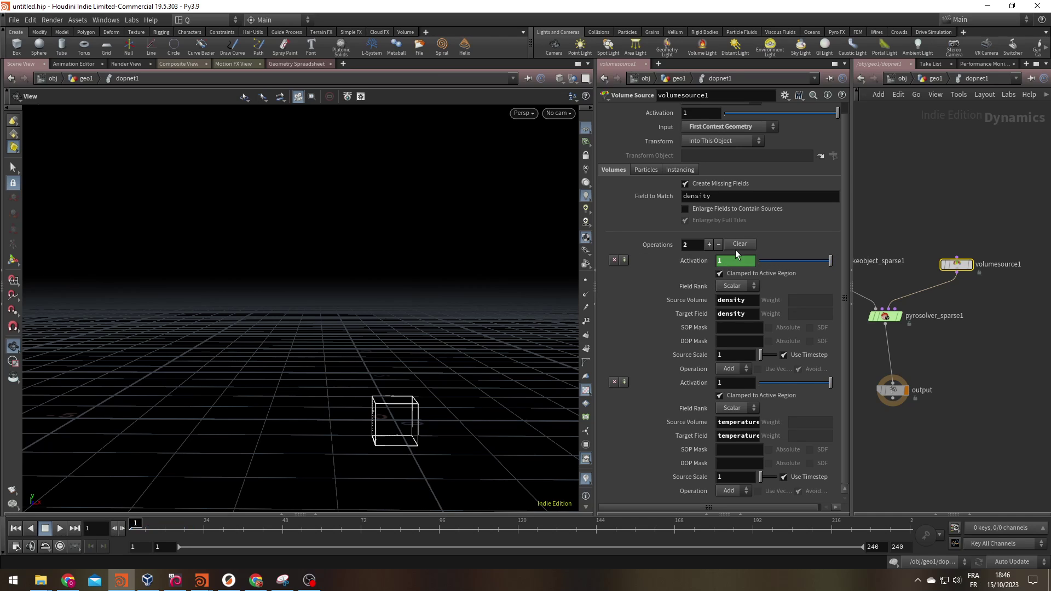
- Play the smoke simulation inside dopnet1, frame it in the view, and scrub through the first simulated frames
click(60, 529)
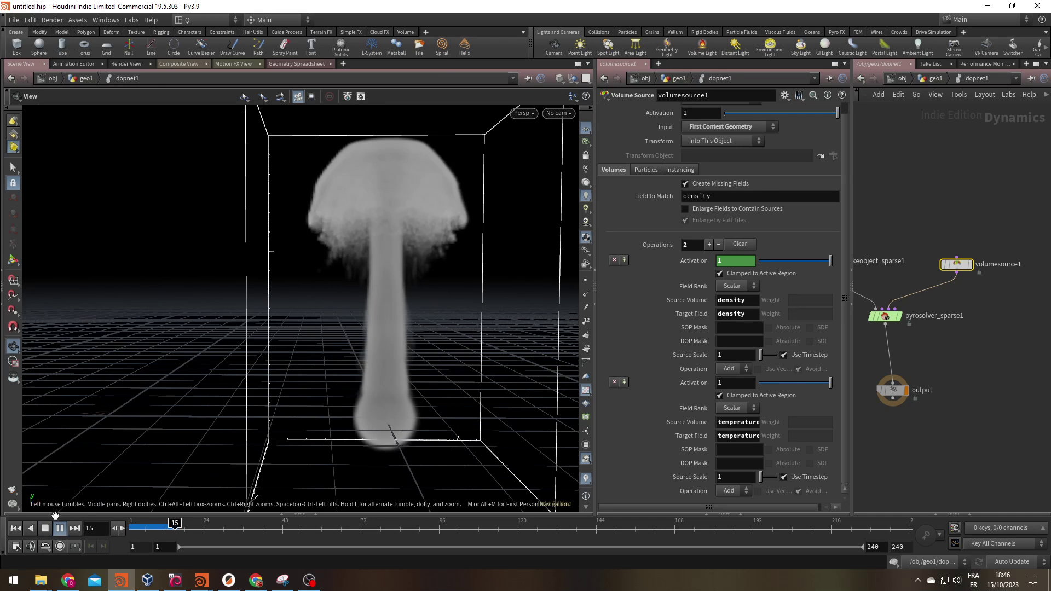
key(h)
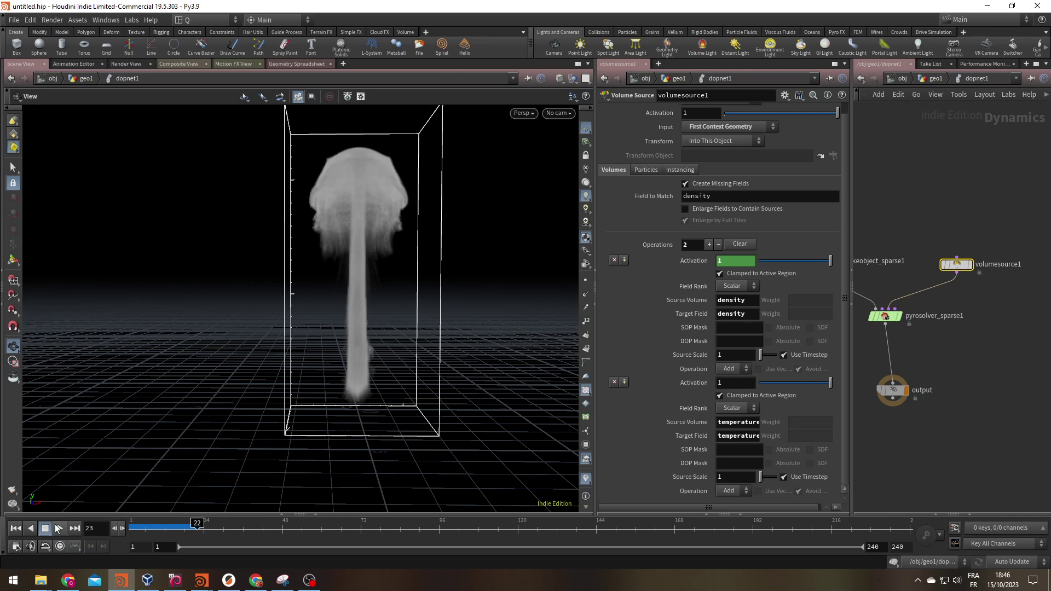
click(58, 528)
drag(445, 276, 333, 330)
click(138, 524)
drag(138, 525, 177, 524)
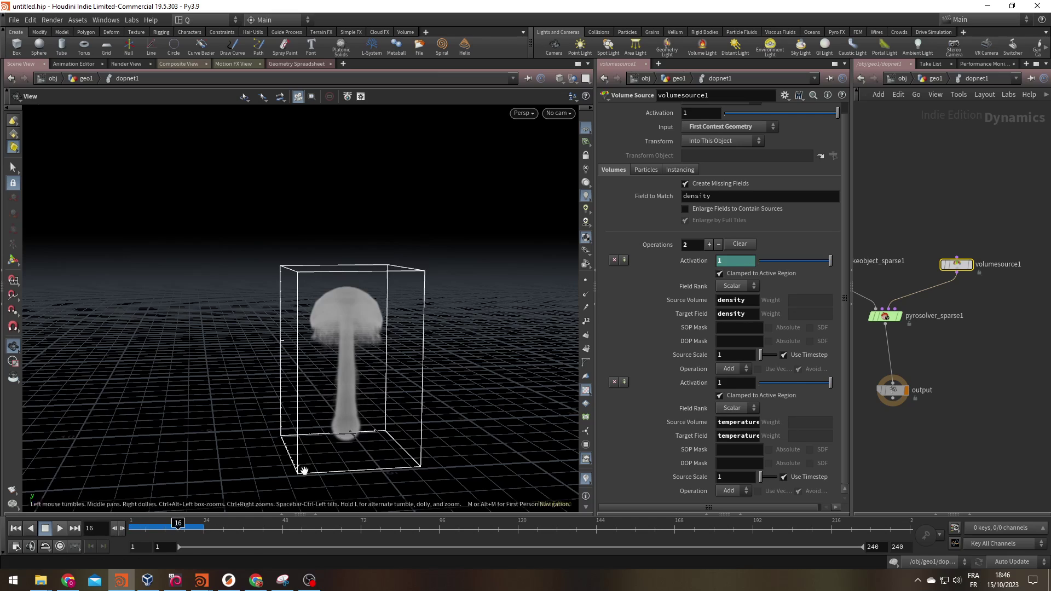
- Return to the geo1 network, display dopimportfield1, and play the imported smoke simulation
click(929, 79)
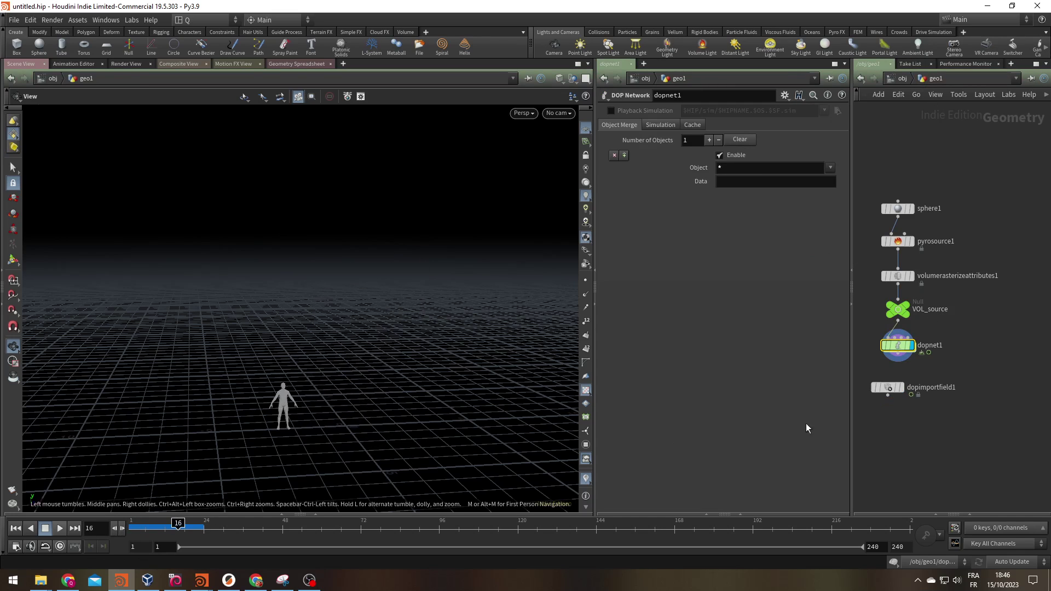
click(901, 388)
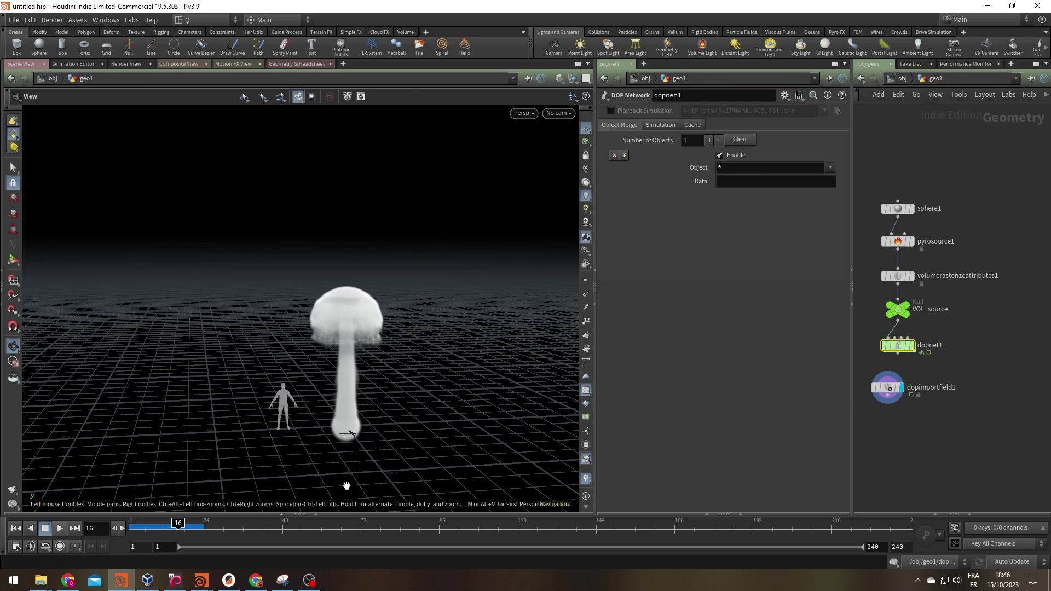
click(61, 529)
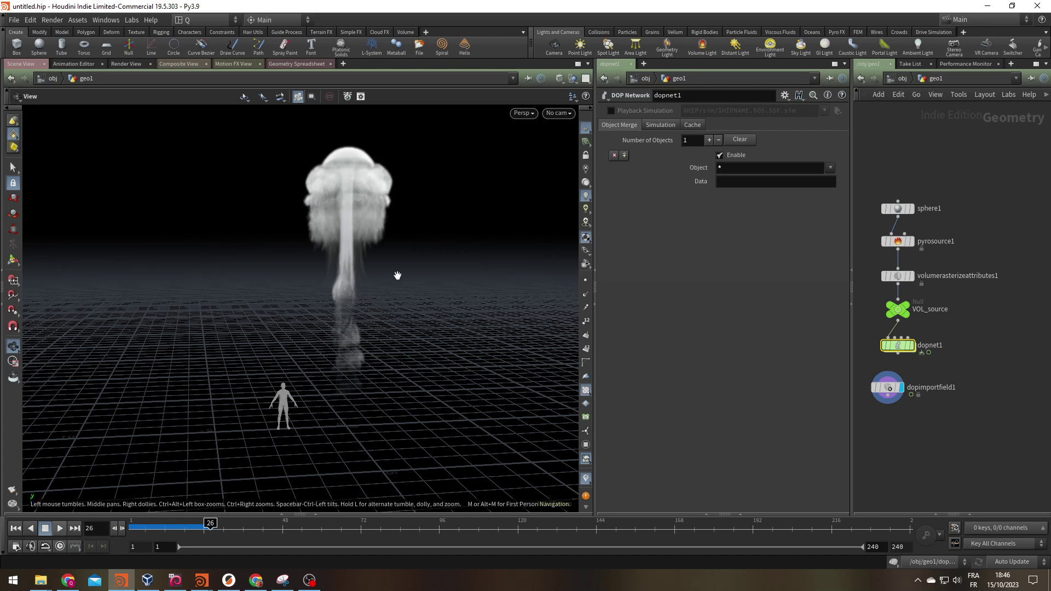
right_drag(397, 276, 350, 279)
drag(350, 280, 359, 282)
middle_drag(360, 283, 340, 317)
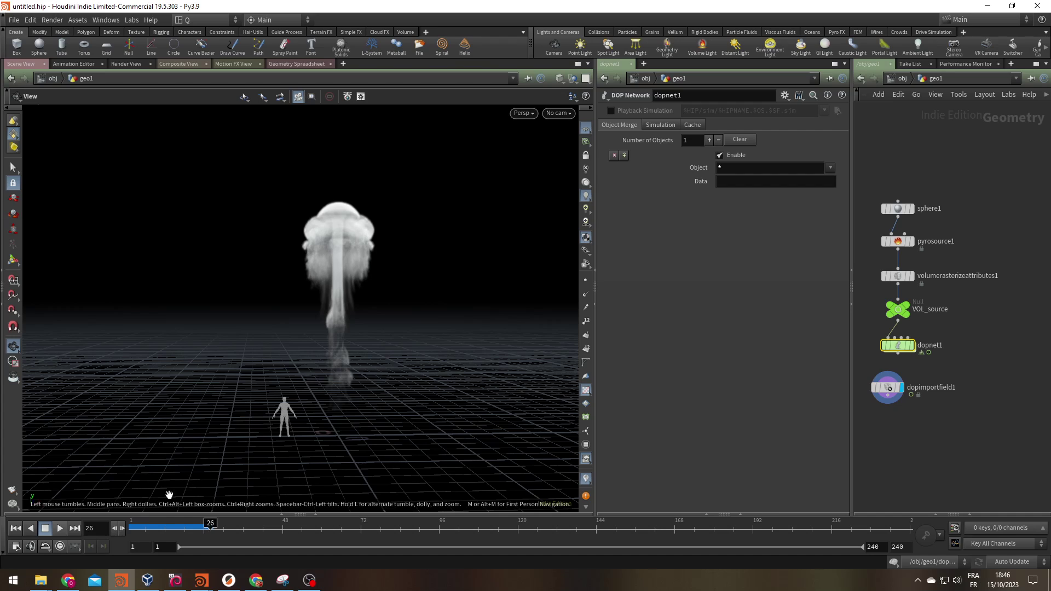
- Scrub back through the early frames and examine the shape of the rising smoke up close
click(136, 530)
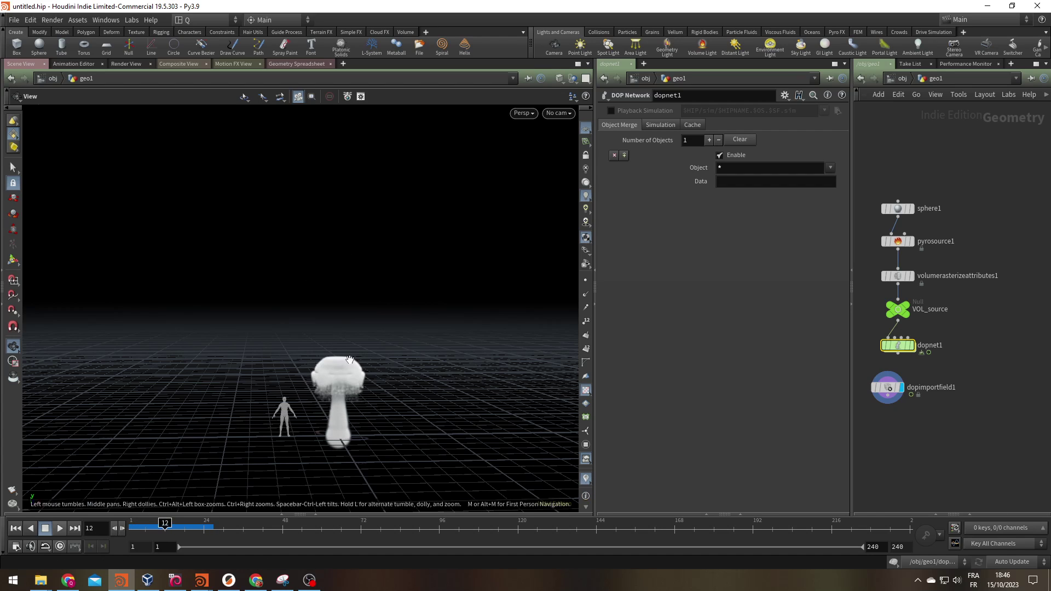
scroll(345, 377, up, 5)
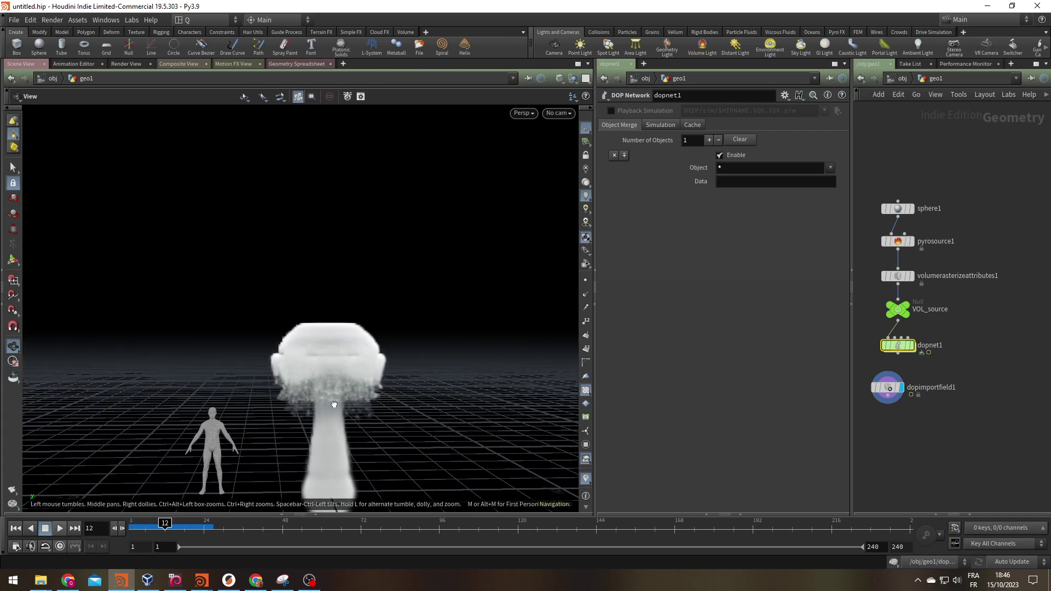
scroll(334, 405, down, 4)
click(131, 527)
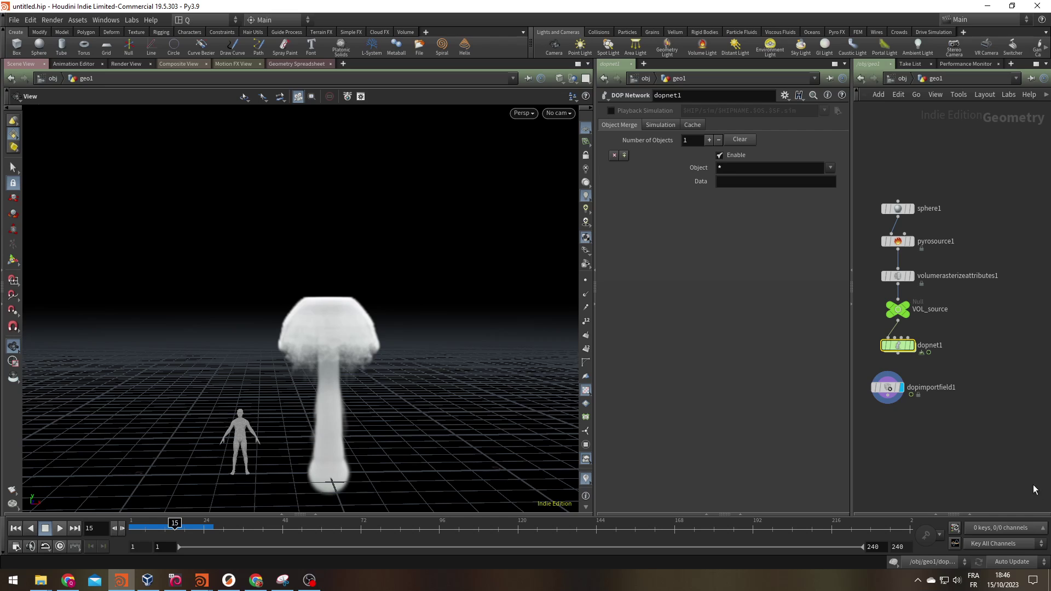
- Duplicate the whole six-node smoke setup beside the original chain and return the timeline to frame 1
scroll(986, 396, down, 4)
middle_drag(985, 411, 957, 369)
scroll(893, 303, up, 5)
middle_drag(914, 218, 909, 274)
scroll(967, 354, down, 3)
scroll(980, 346, up, 4)
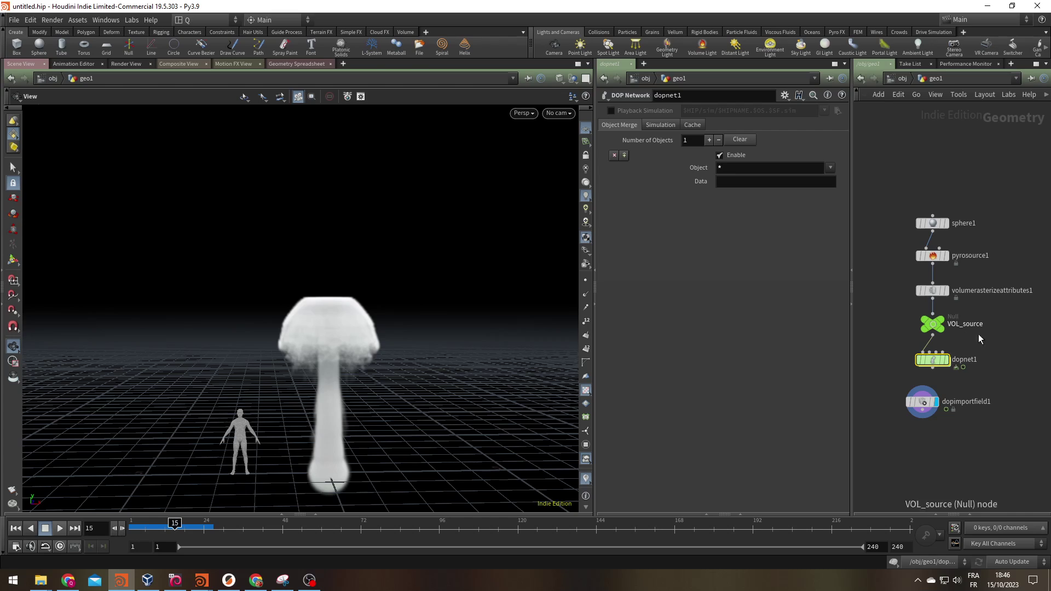
scroll(952, 339, down, 1)
scroll(951, 341, down, 2)
drag(907, 222, 945, 390)
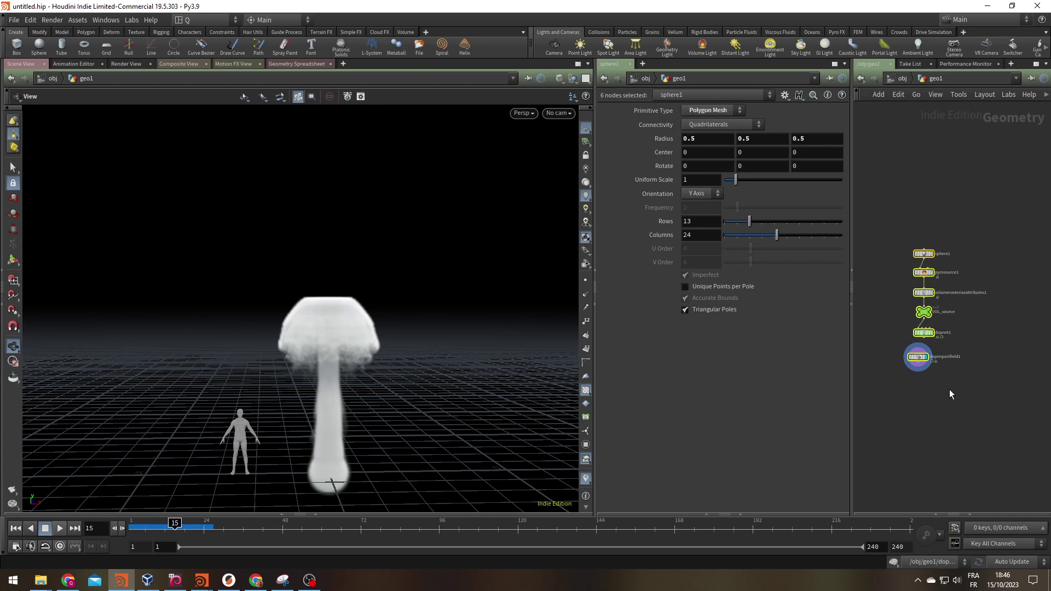
drag(917, 357, 990, 399)
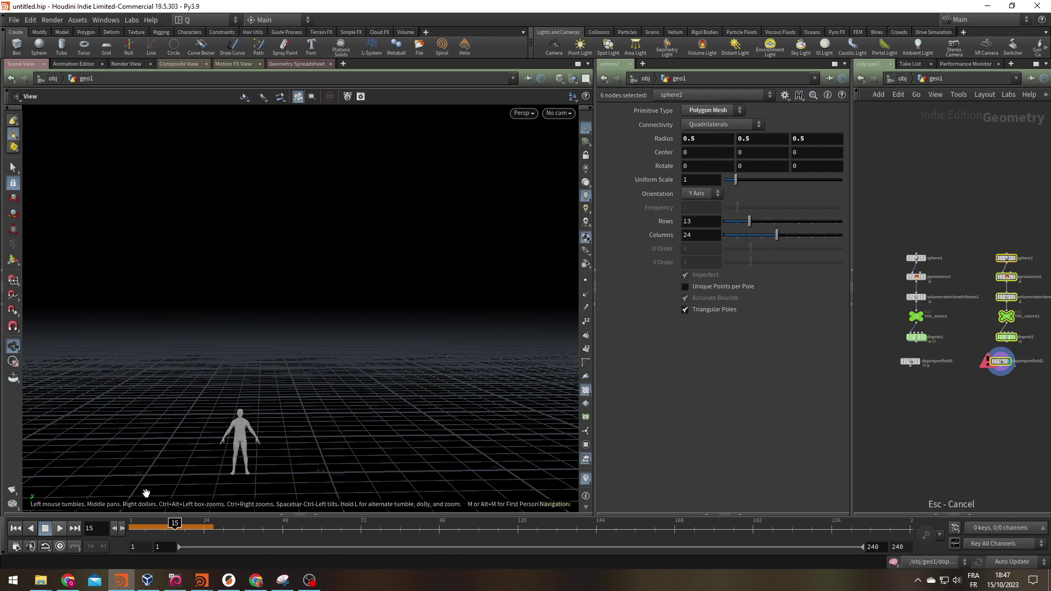
click(16, 528)
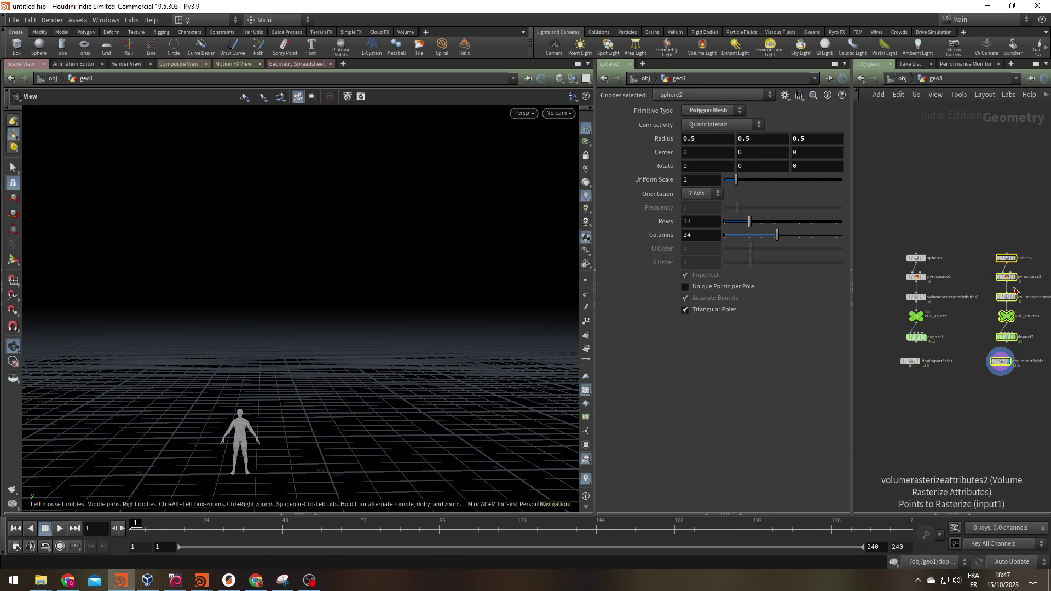
- Display pyrosource2 and examine its node information and scattered source points
scroll(1014, 289, up, 3)
click(1002, 267)
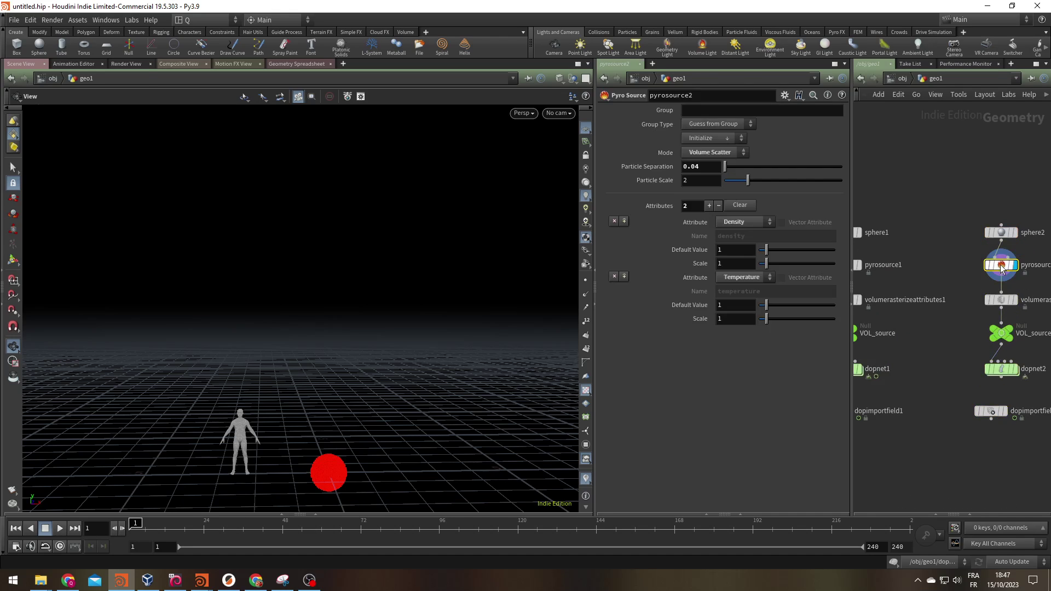
double_click(1002, 267)
click(933, 78)
click(977, 266)
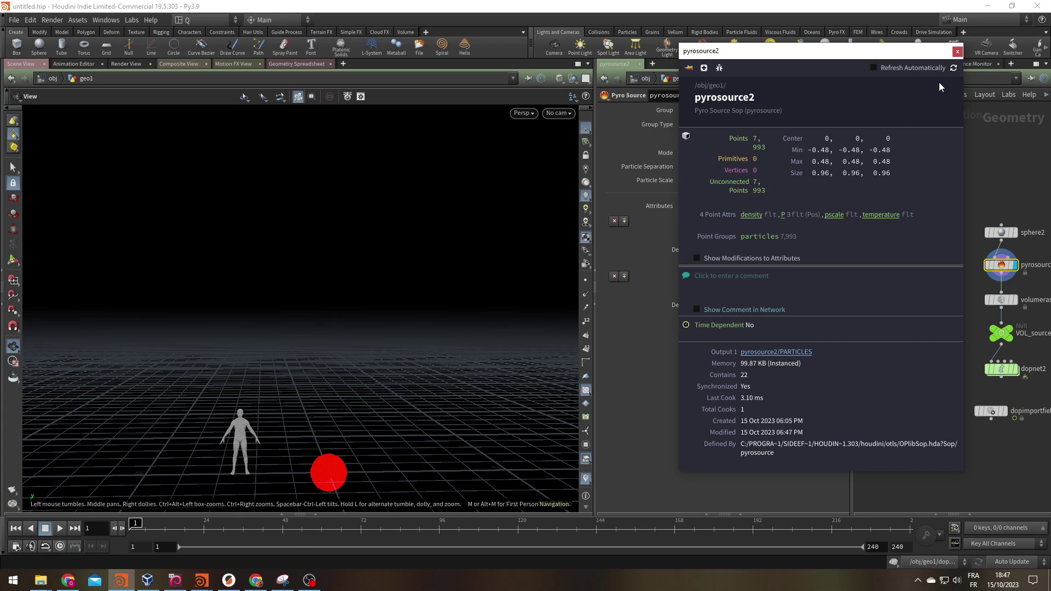
click(957, 51)
middle_drag(436, 398, 269, 452)
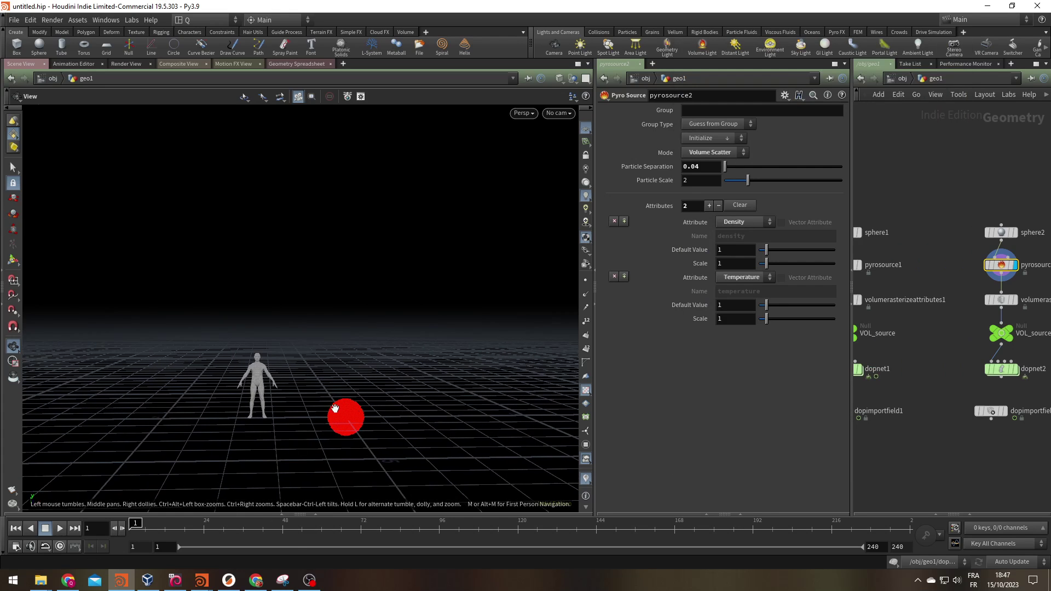
scroll(348, 416, up, 4)
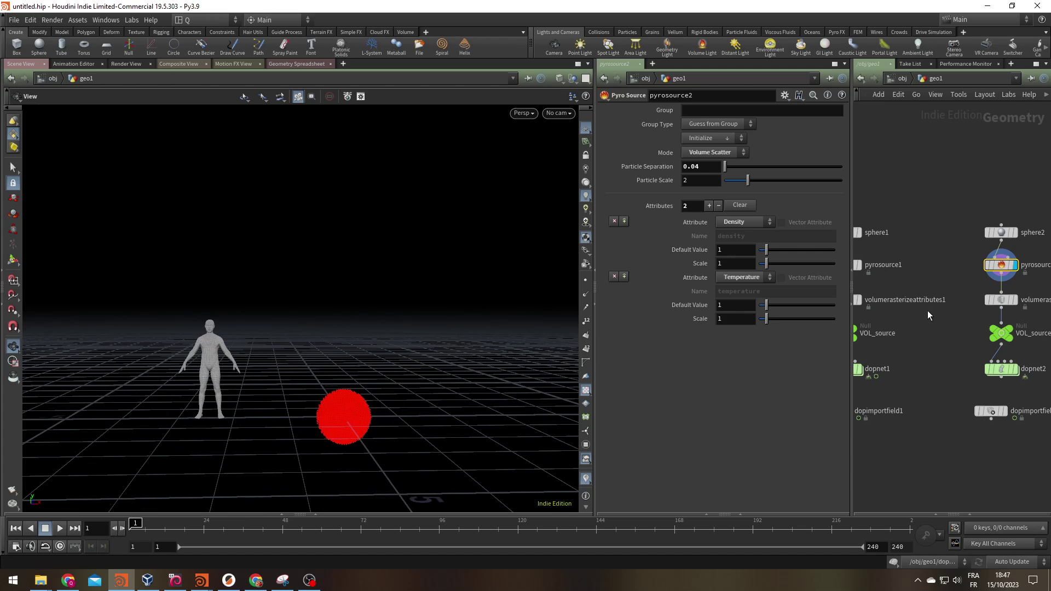
- Move sphere2 and pyrosource2 together higher in the network to open a gap above volumerasterizeattributes2
middle_drag(955, 206, 882, 85)
middle_drag(912, 124, 907, 188)
click(930, 207)
drag(904, 177, 941, 243)
key(i)
key(u)
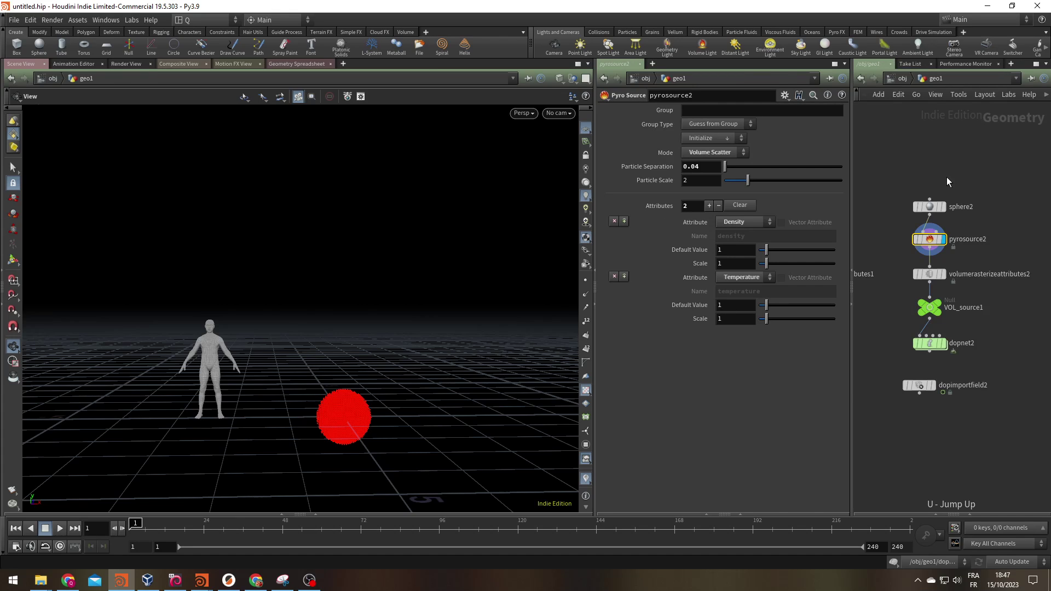
drag(903, 159, 928, 240)
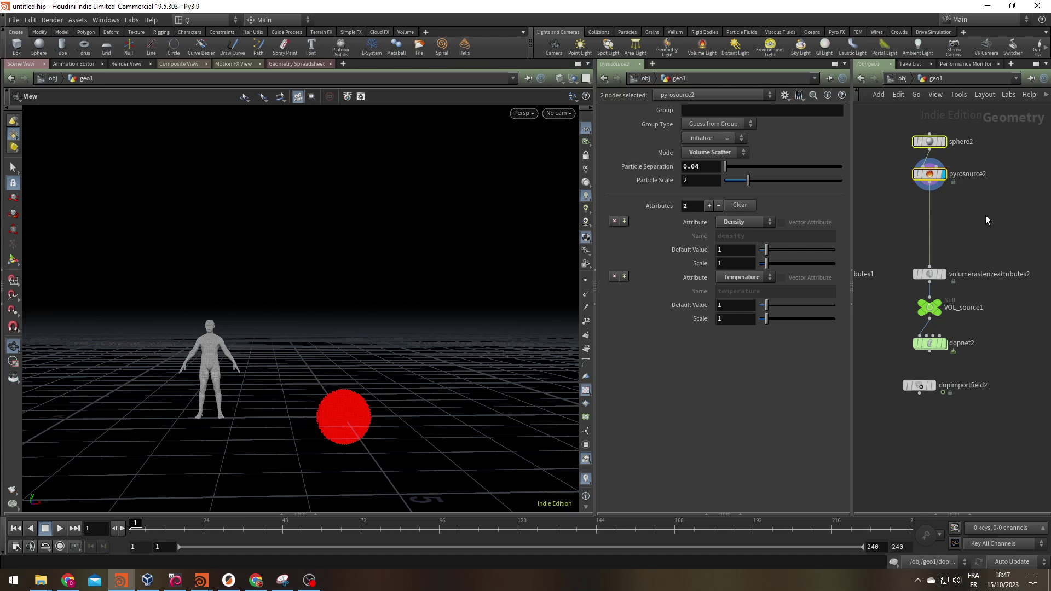
- Insert an Attribute Noise node into the wire between pyrosource2 and volumerasterizeattributes2
key(Tab)
text(att nois)
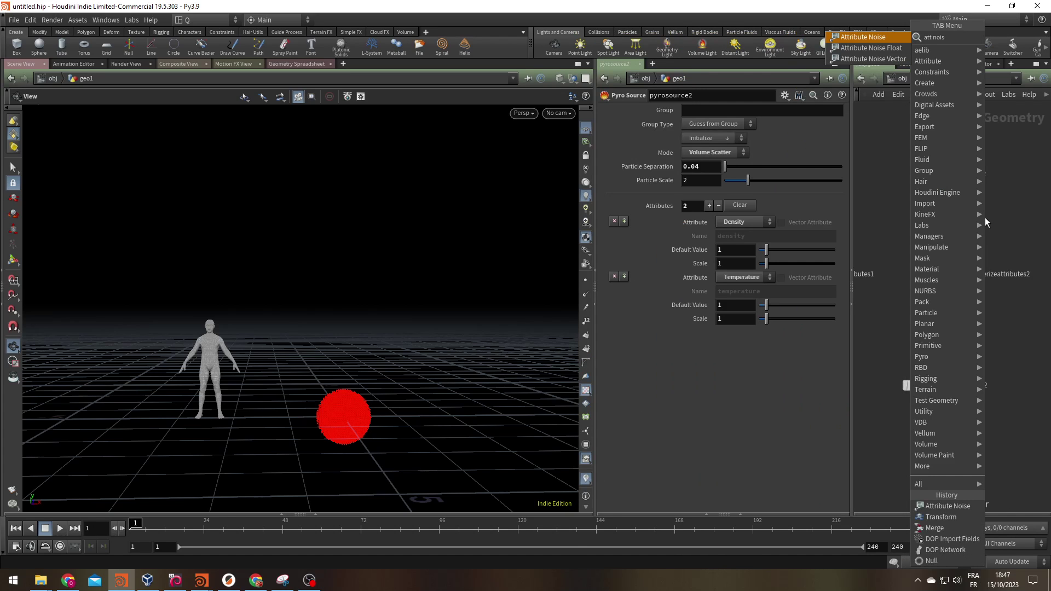
key(Return)
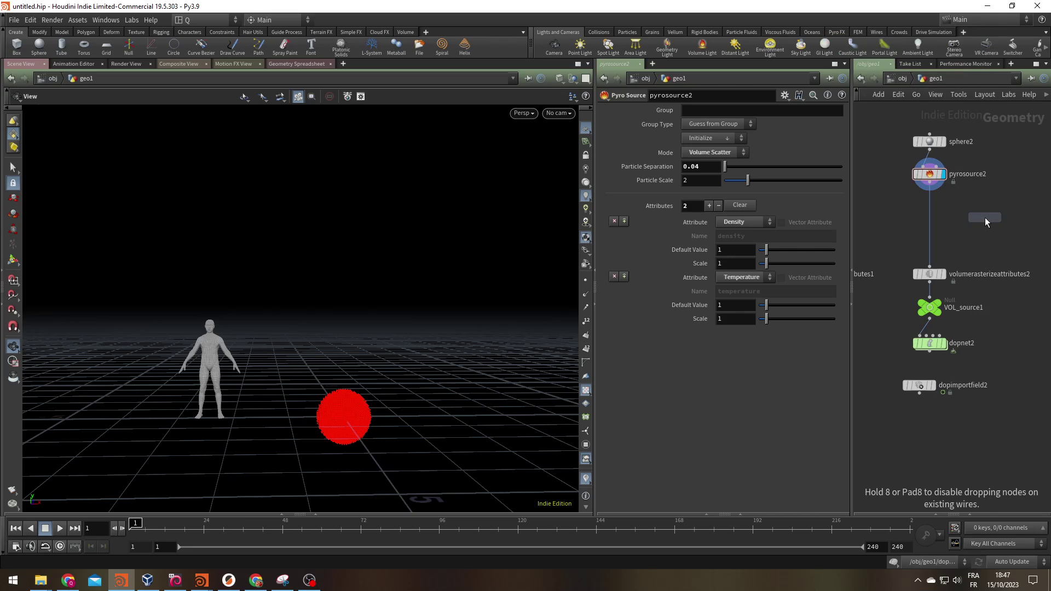
click(931, 212)
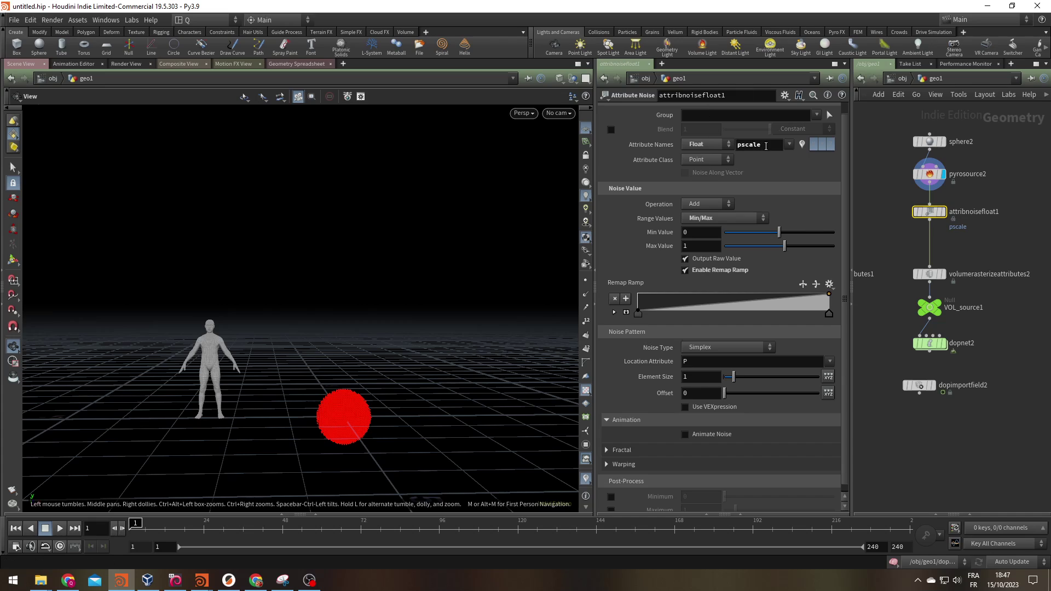
- Make attribnoisefloat1 affect the density attribute with the Multiply operation, and display the node
double_click(766, 146)
text(density)
key(Return)
click(696, 205)
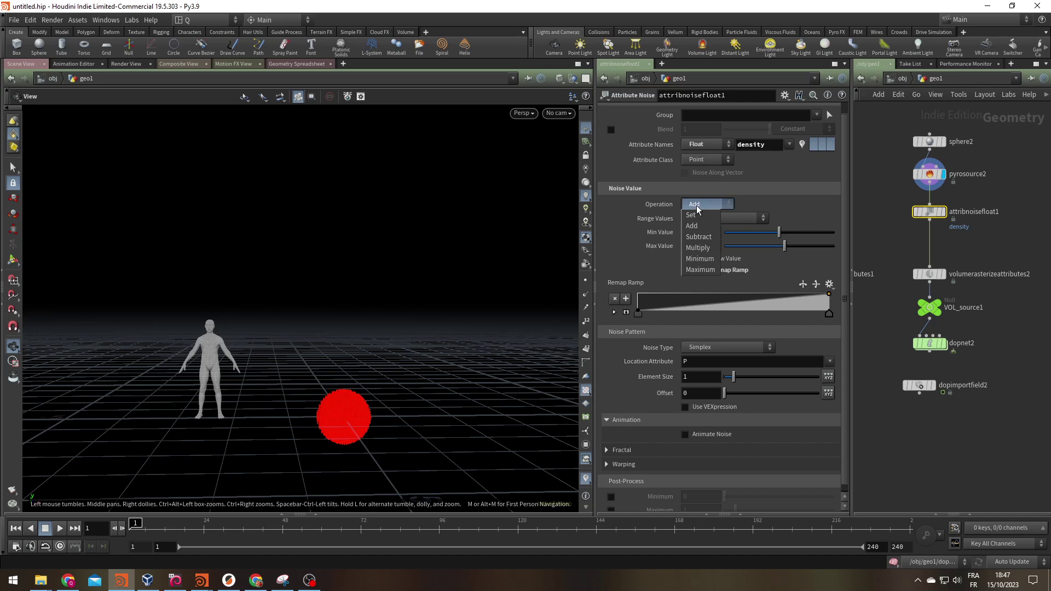
click(705, 251)
mouse_move(944, 213)
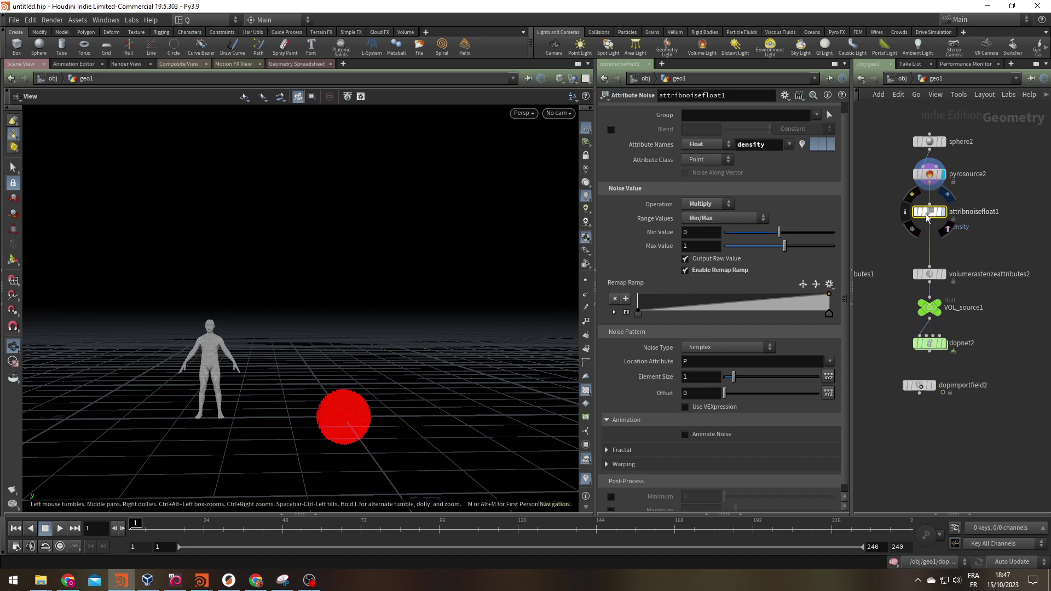
key(r)
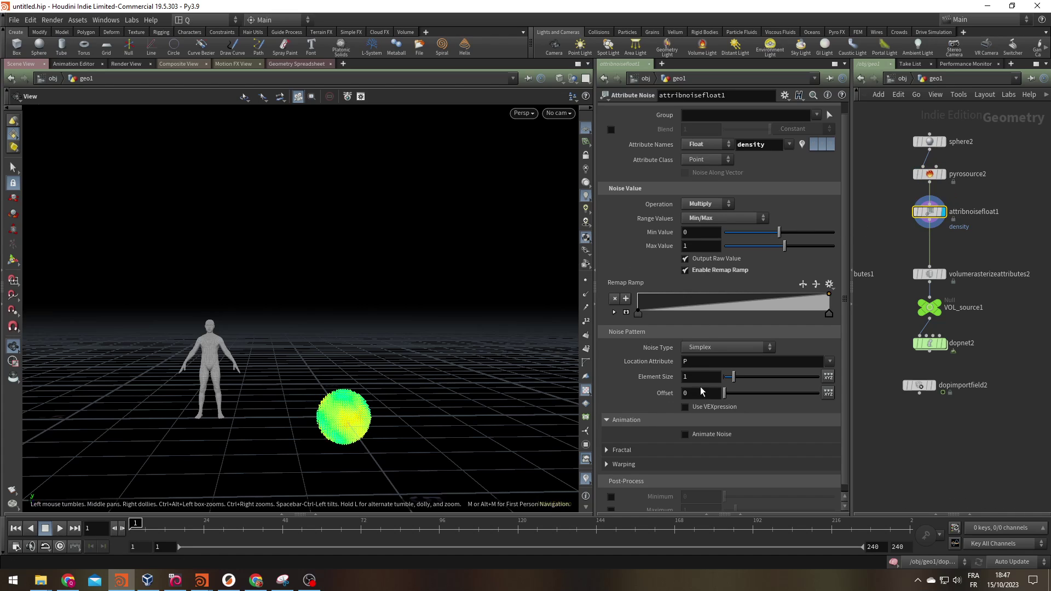
- Set the density noise's element size to 0.25 and increase its contrast with two extra remap ramp points, one high and one low
drag(701, 381, 616, 374)
text(0.5)
key(Return)
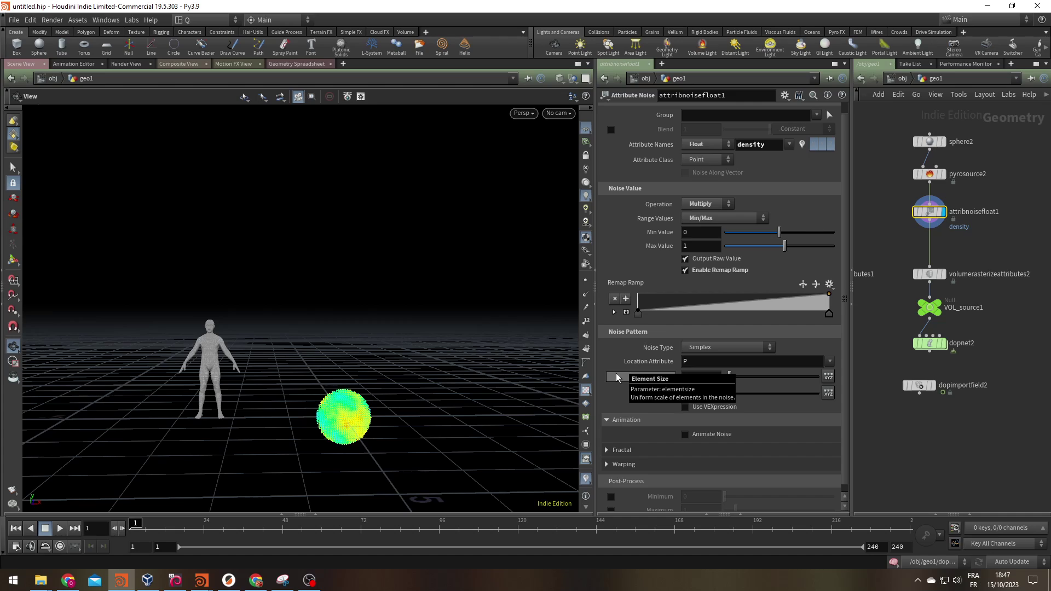
click(693, 377)
text(25)
key(Return)
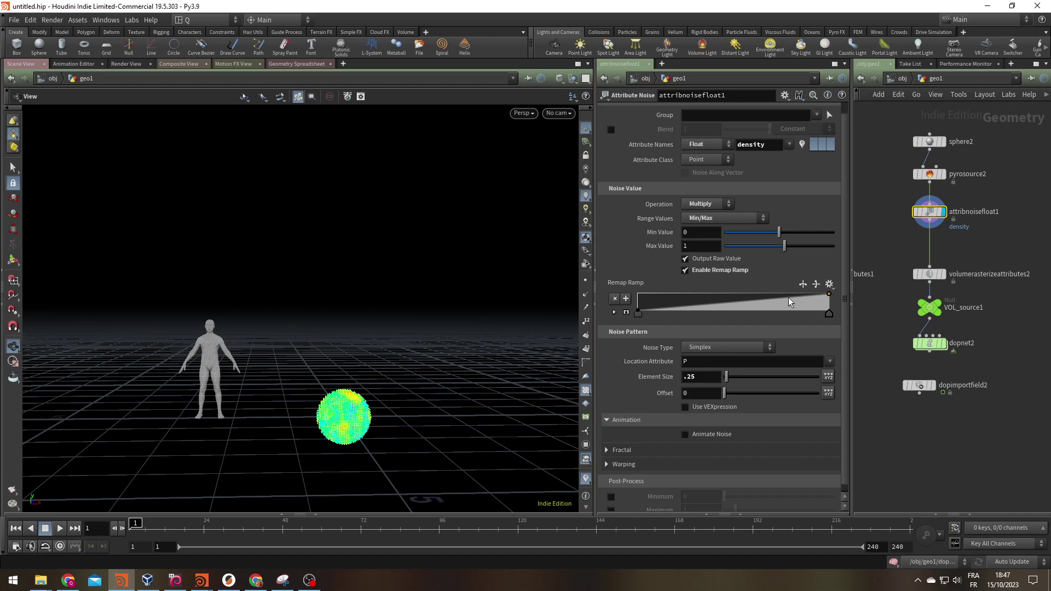
click(783, 295)
drag(691, 310, 701, 316)
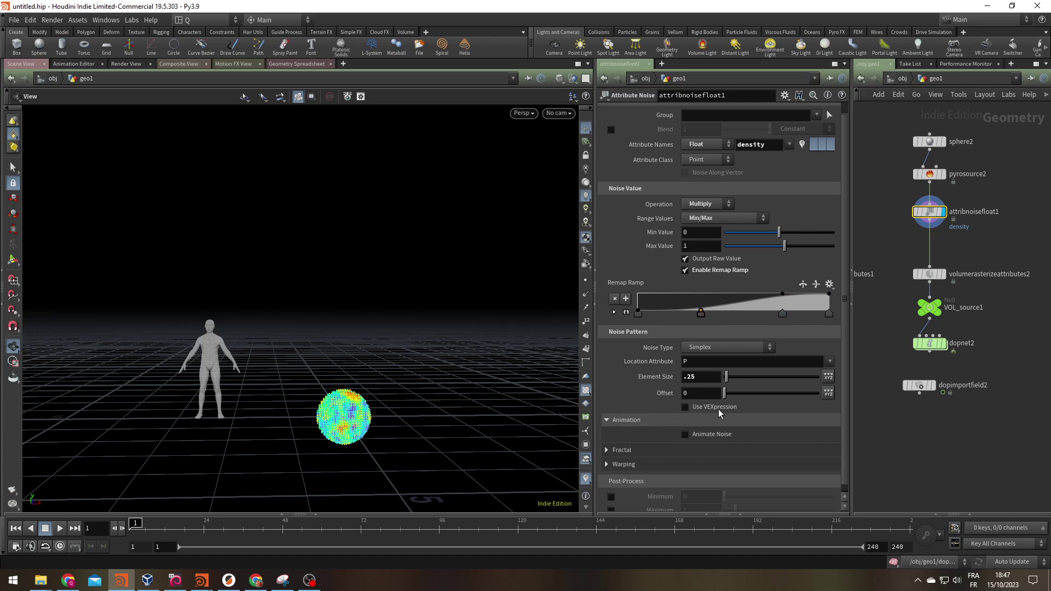
- Enable noise animation on attribnoisefloat1 with a pulse duration of 0.5
click(686, 435)
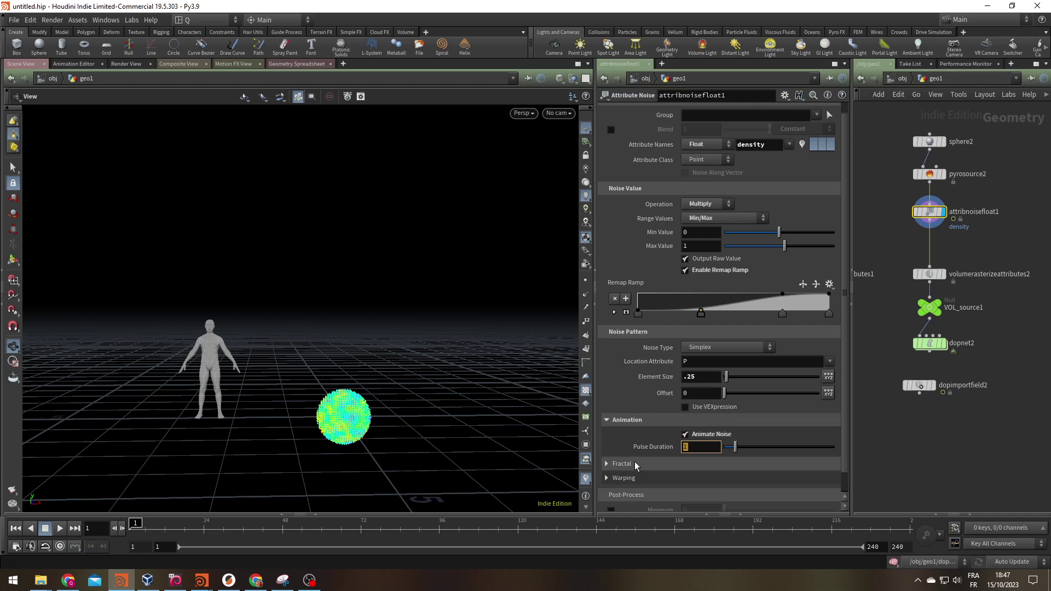
text(.5)
key(Return)
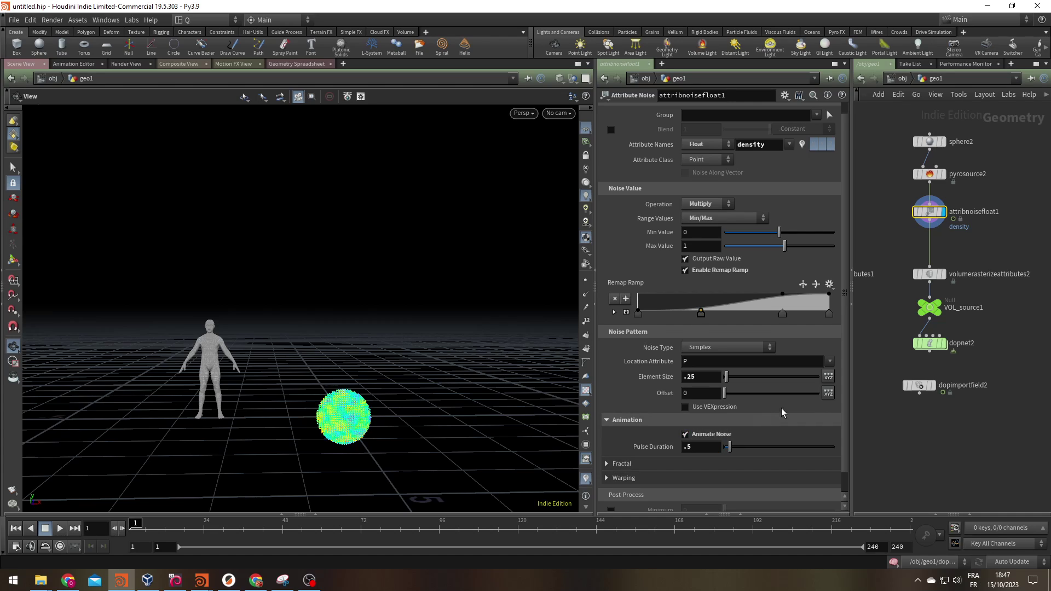
- Duplicate attribnoisefloat1 into the chain directly below the original and display the copy
scroll(933, 213, up, 1)
alt+drag(929, 212, 959, 254)
click(959, 258)
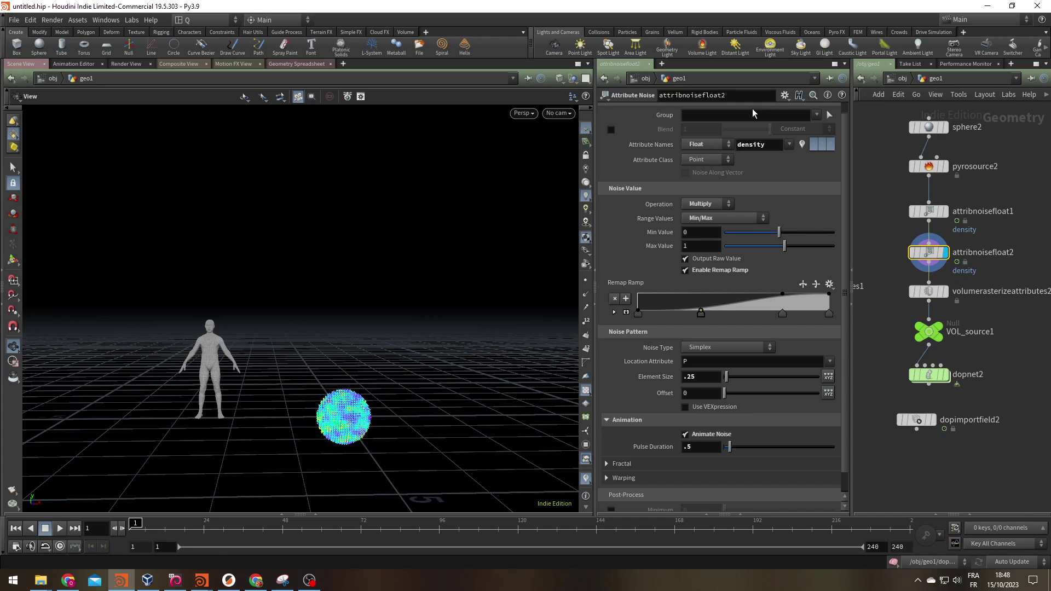
- Set attribnoisefloat2's attribute name to temperature and its noise offset to 12.5
double_click(772, 145)
text(temperature)
key(Return)
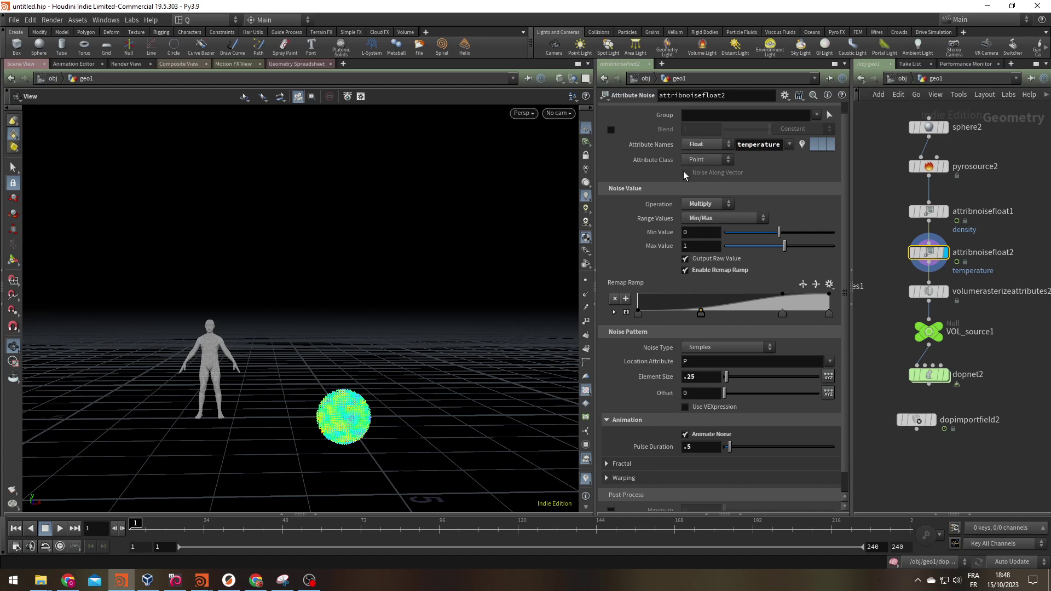
click(748, 394)
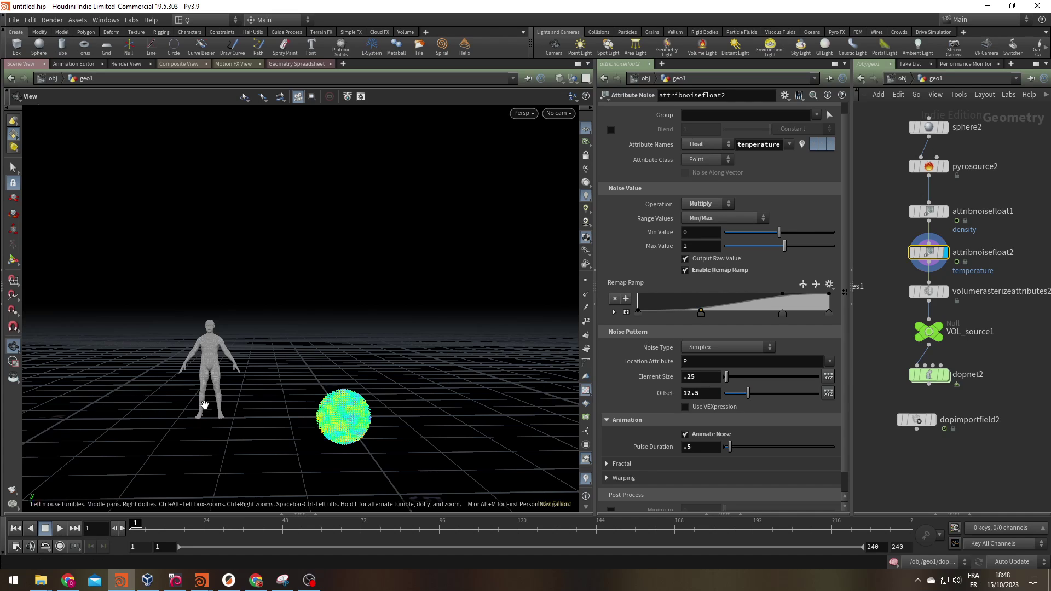
- Check the source volume at VOL_source1, display dopimportfield2 and play the simulation to about frame 25
click(939, 332)
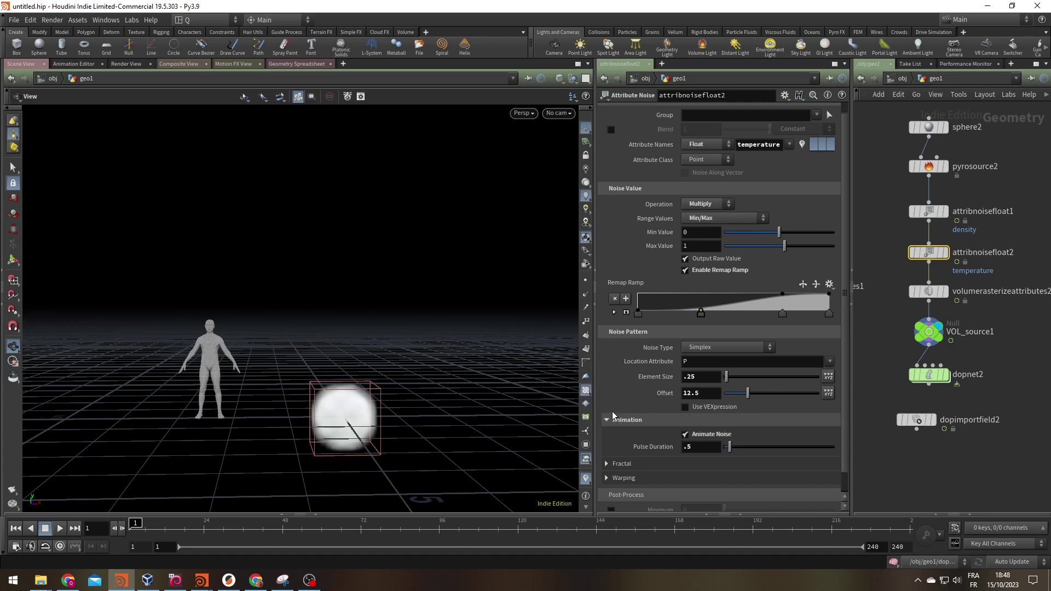
drag(137, 532, 74, 531)
click(932, 420)
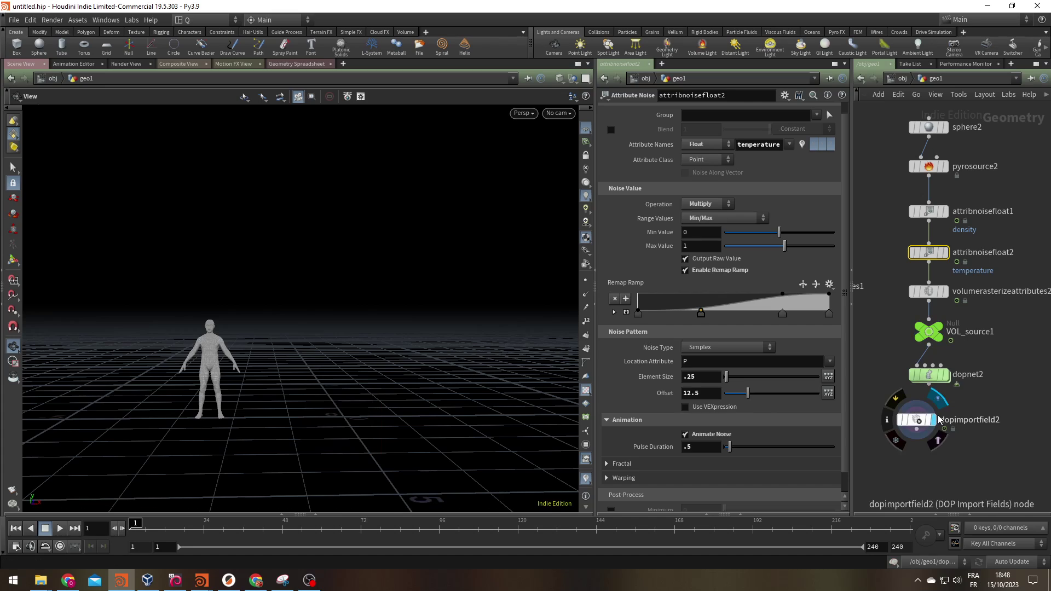
click(60, 529)
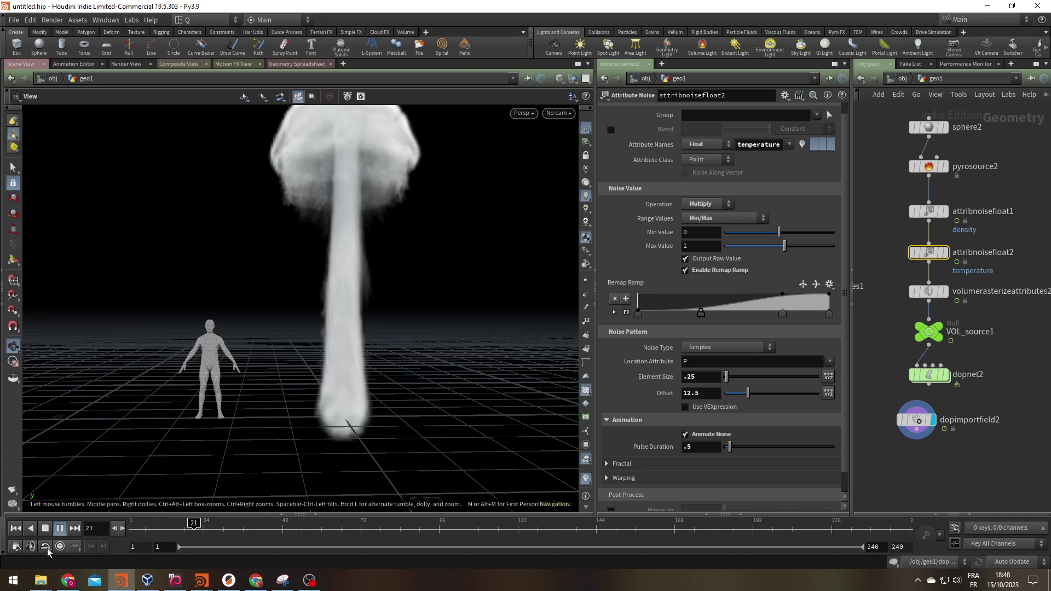
click(54, 530)
- Go back to frame 16 and examine the noisy smoke column up close from several angles
right_drag(307, 376, 277, 422)
middle_drag(277, 422, 263, 483)
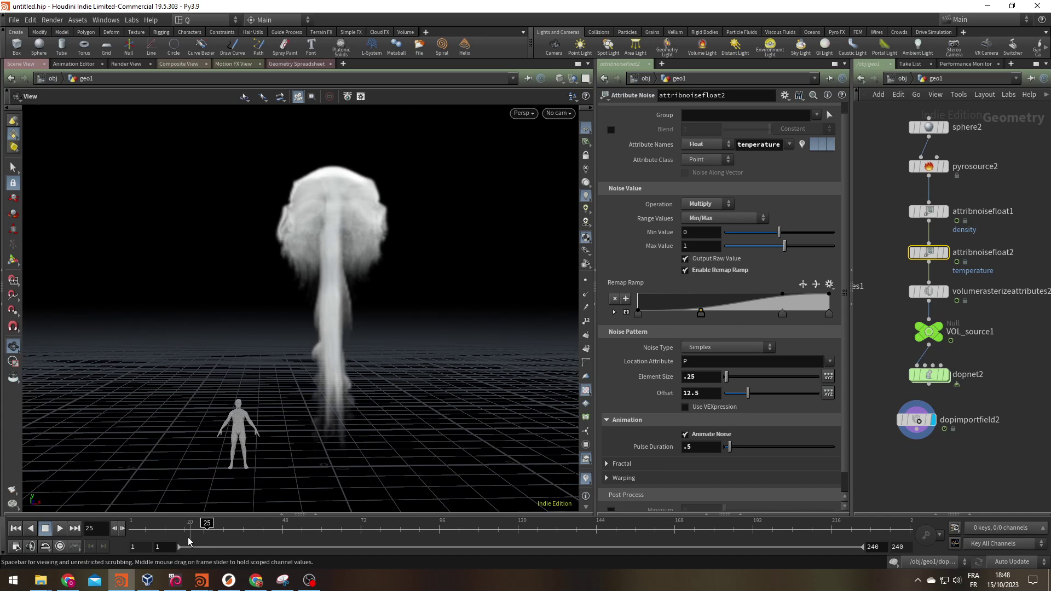
mouse_move(169, 535)
mouse_down()
mouse_move(159, 534)
mouse_move(178, 534)
mouse_up()
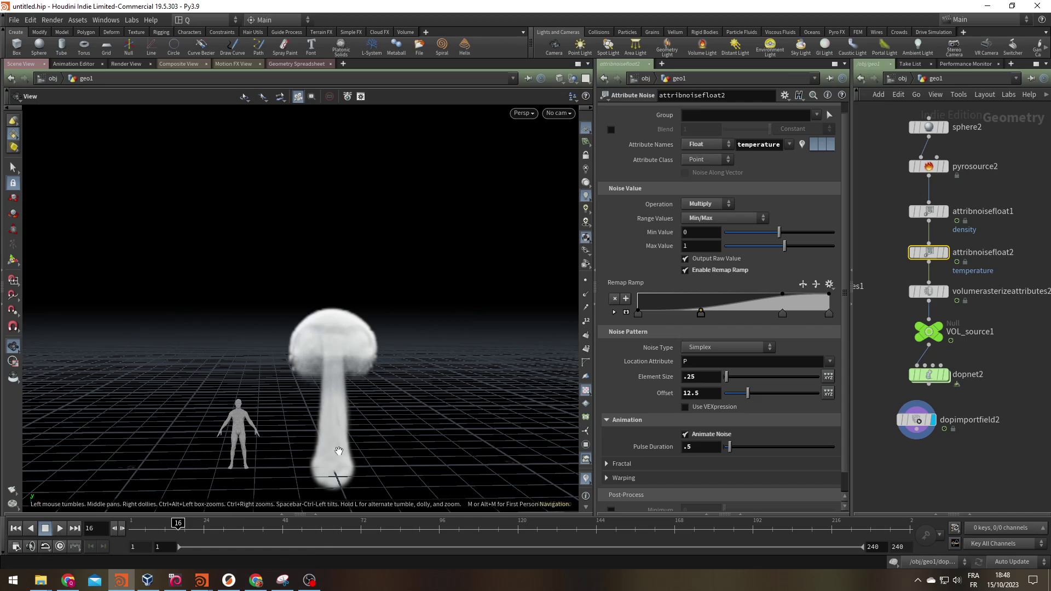
scroll(406, 453, up, 2)
scroll(411, 432, up, 3)
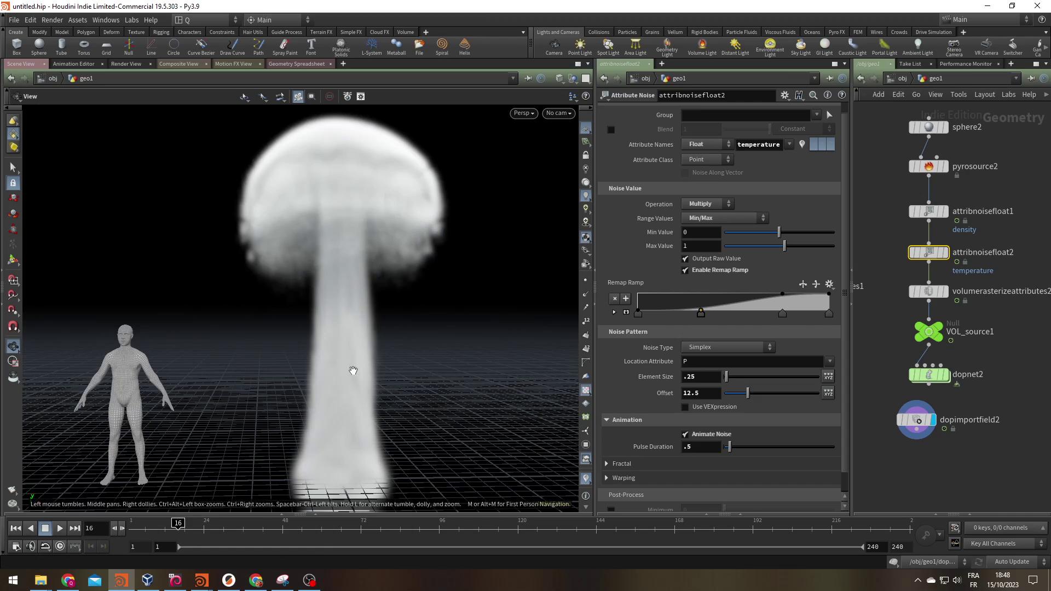
drag(352, 368, 392, 376)
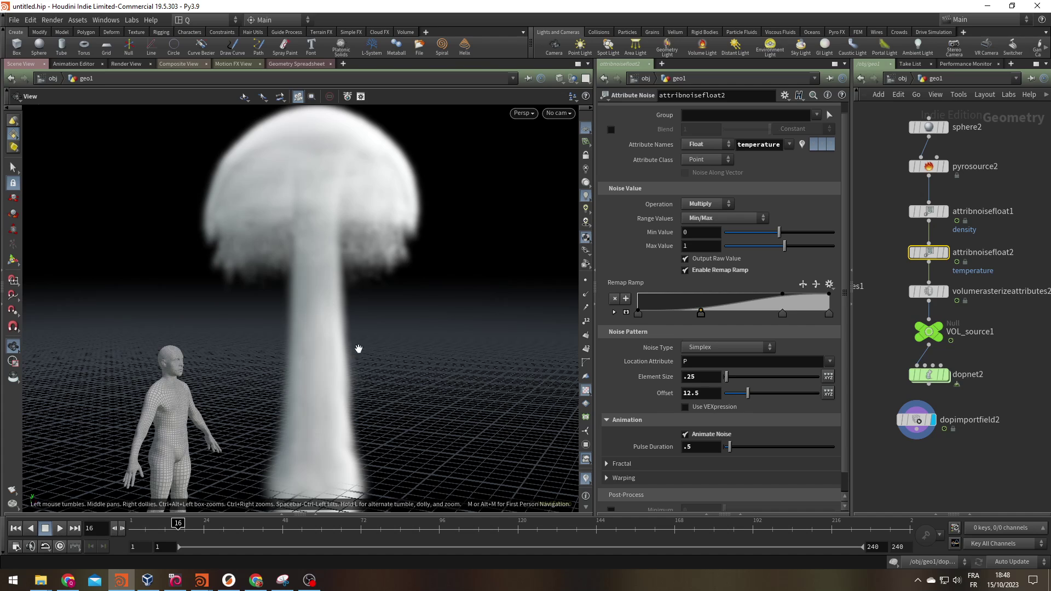
scroll(296, 412, down, 4)
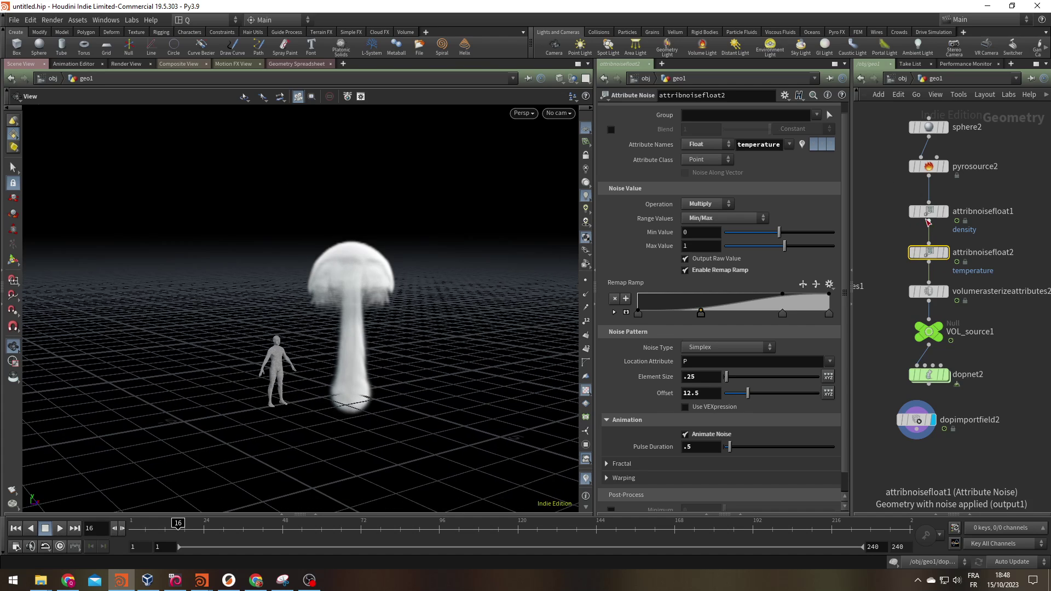
- Move attribnoisefloat1's low ramp point closer to the high one and replay the simulation from frame 1 to frame 20
click(929, 214)
drag(722, 317, 760, 321)
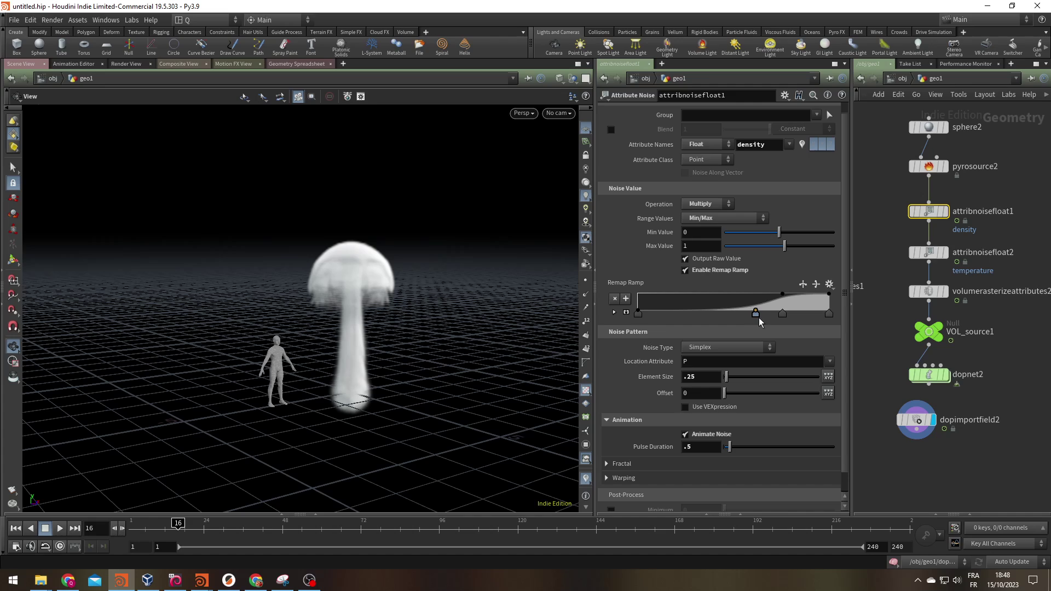
click(15, 528)
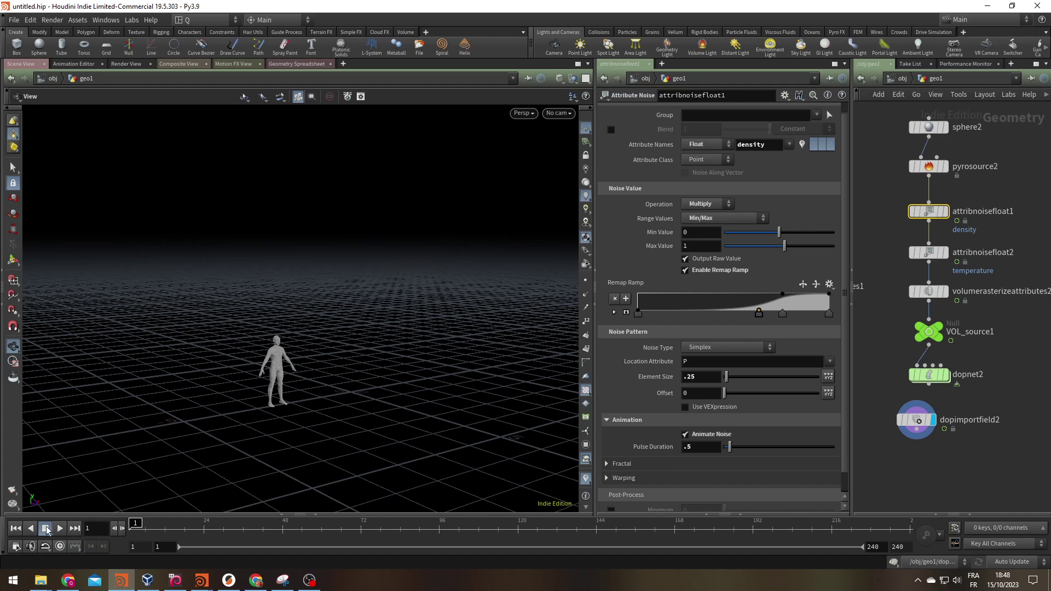
click(60, 529)
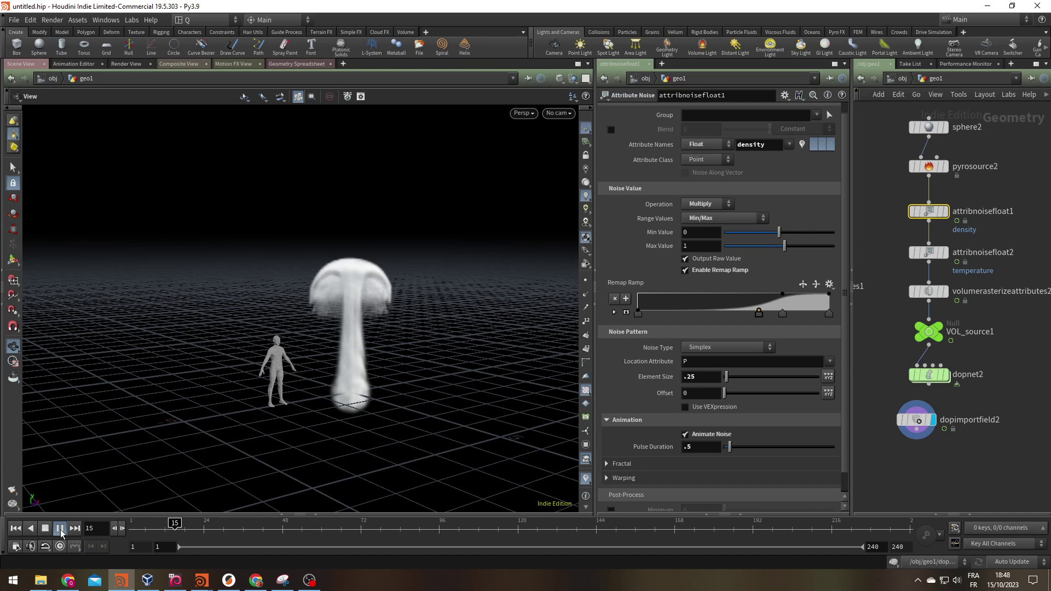
click(60, 529)
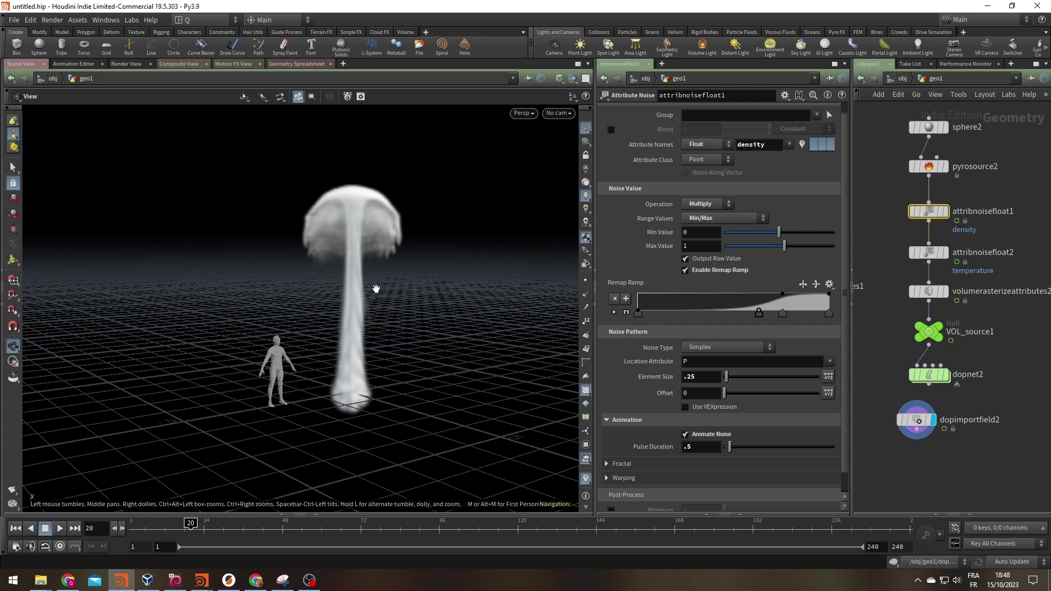
- Inspect the smoke from different angles and continue the simulation to frame 26
drag(375, 291, 270, 305)
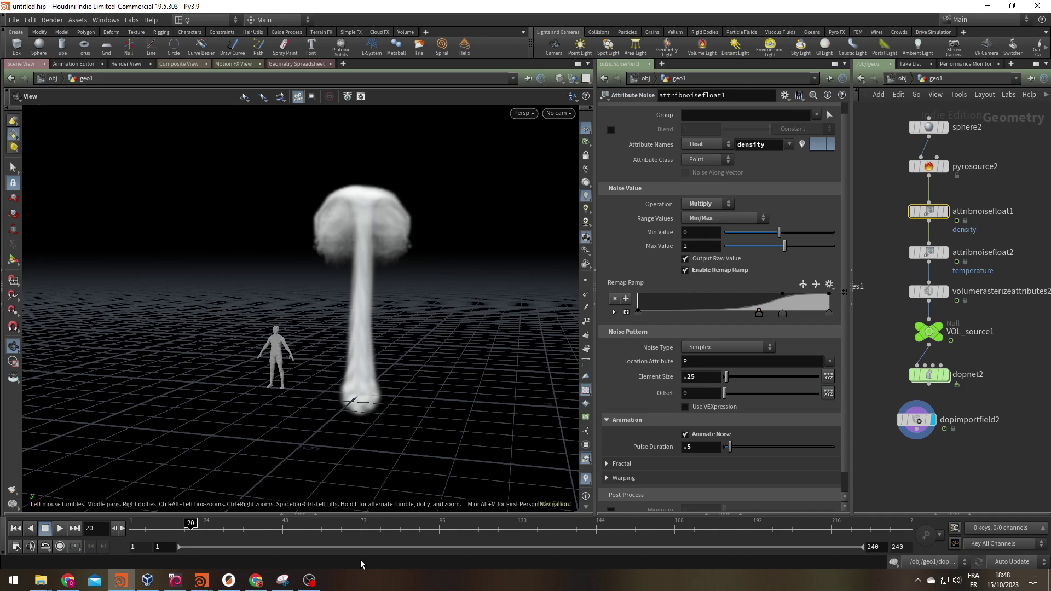
drag(315, 348, 363, 382)
click(60, 529)
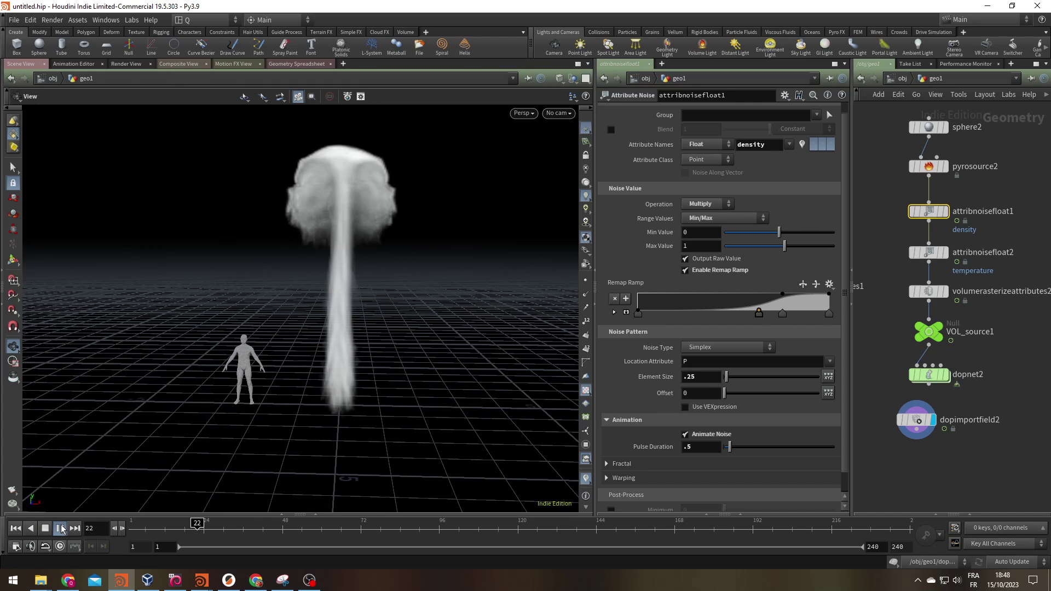
click(61, 528)
drag(347, 383, 331, 445)
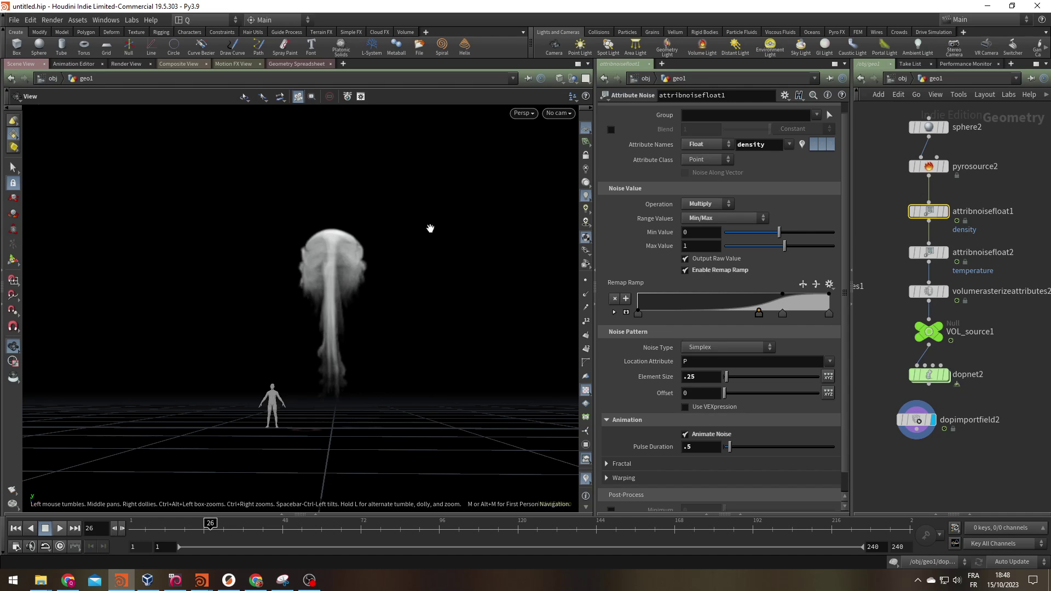
- Go inside dopnet2 and examine the temperature settings of pyrosolver_sparse1
click(935, 377)
double_click(934, 377)
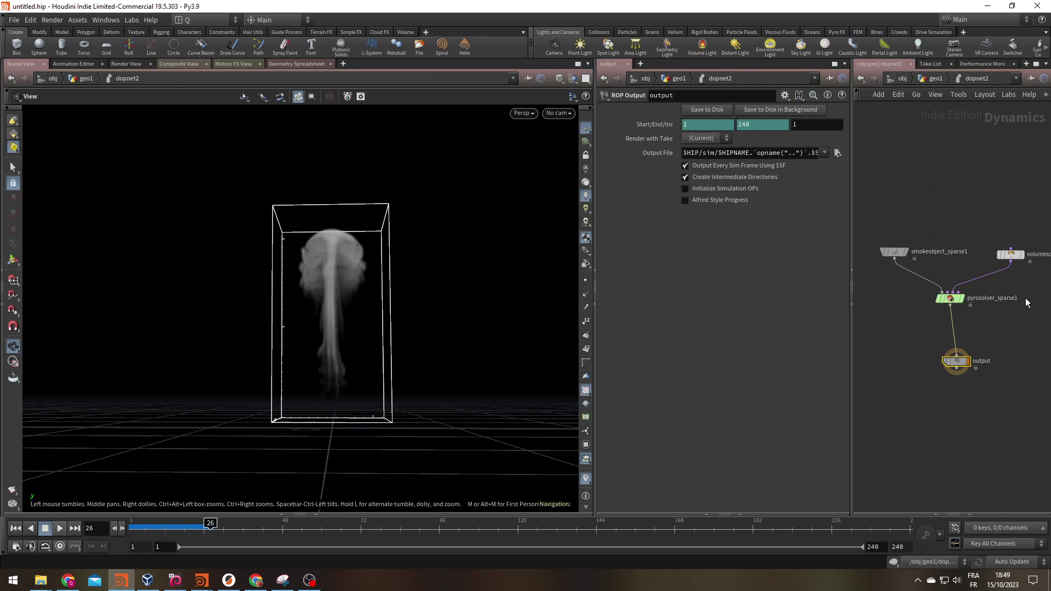
middle_drag(970, 321, 944, 353)
scroll(942, 358, up, 3)
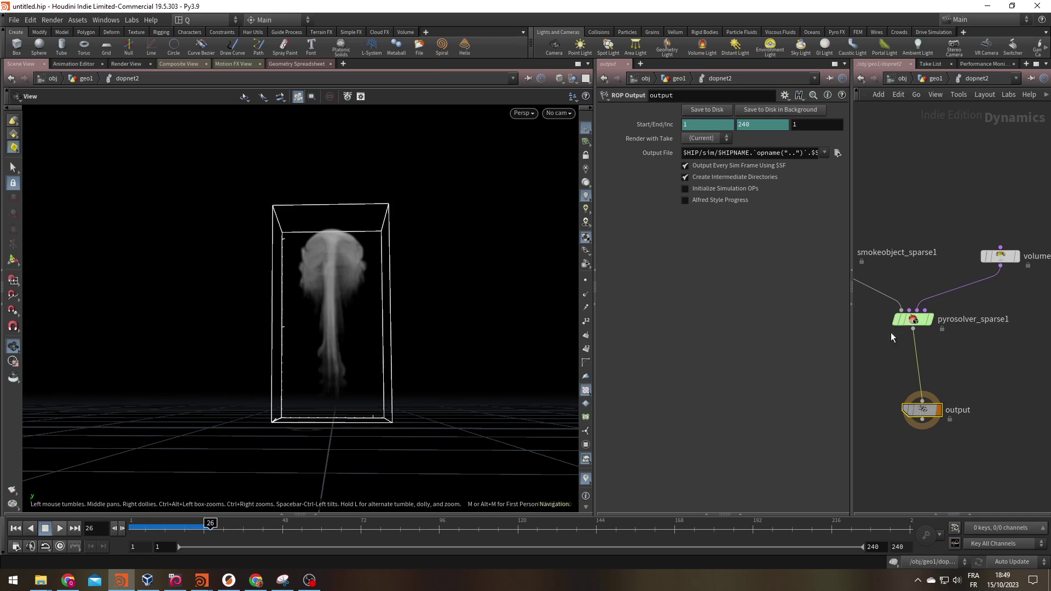
click(917, 319)
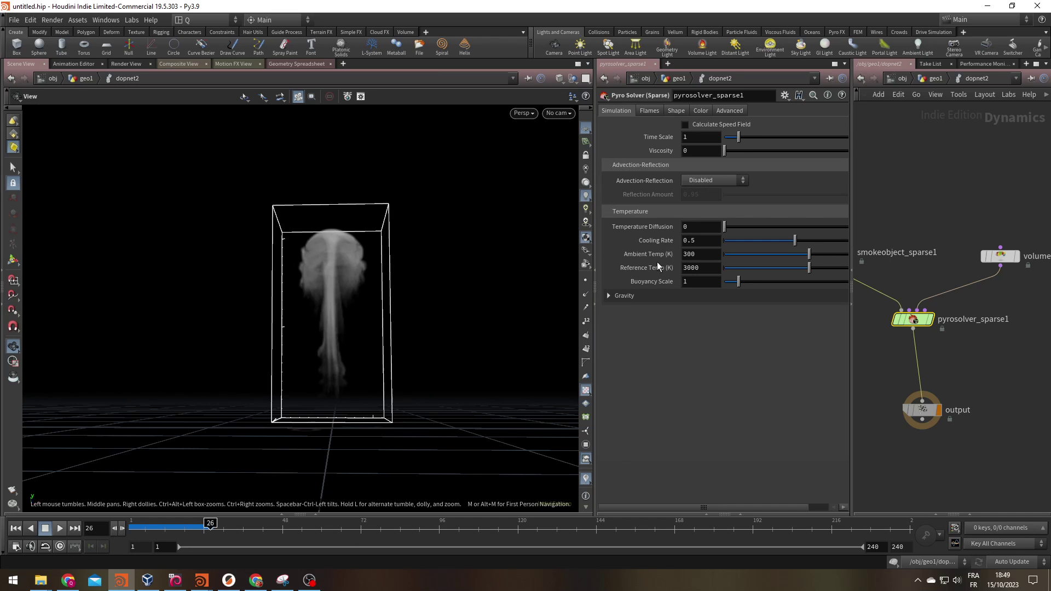
mouse_move(658, 268)
- Switch to Chrome and convert 3000 kelvin to degrees Celsius in the Google temperature converter
click(63, 586)
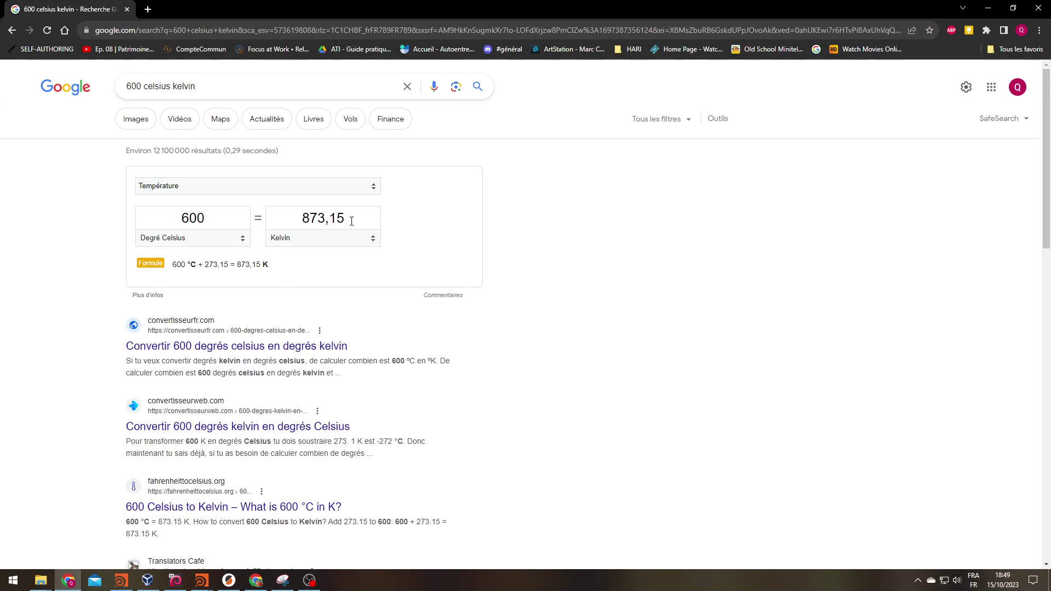
drag(352, 221, 281, 223)
text(3000)
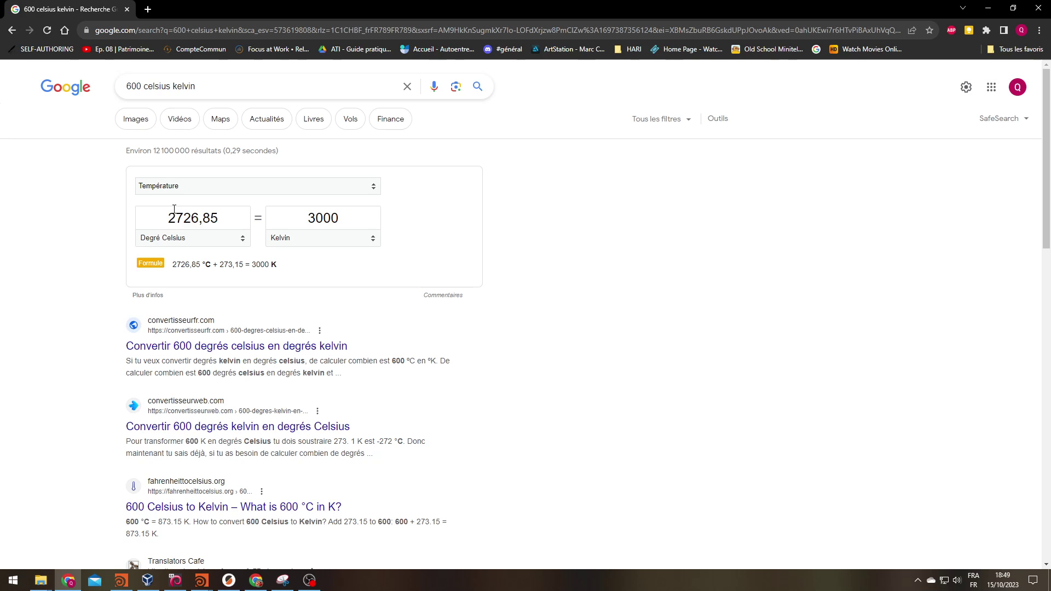
- Convert 600 degrees Celsius to kelvin in the Google temperature converter and return to Houdini
double_click(241, 217)
text(600)
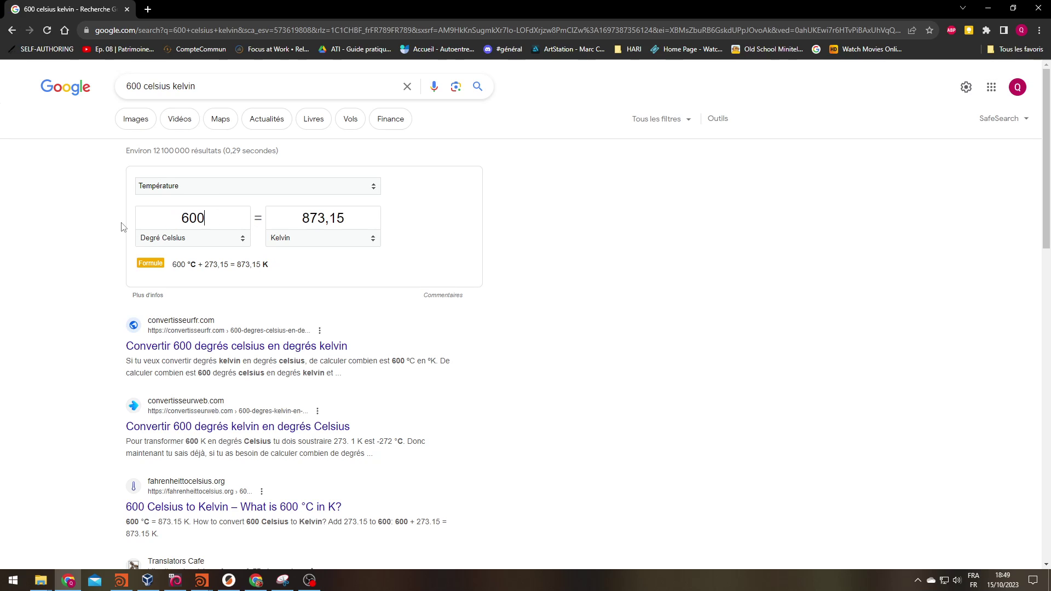
click(988, 8)
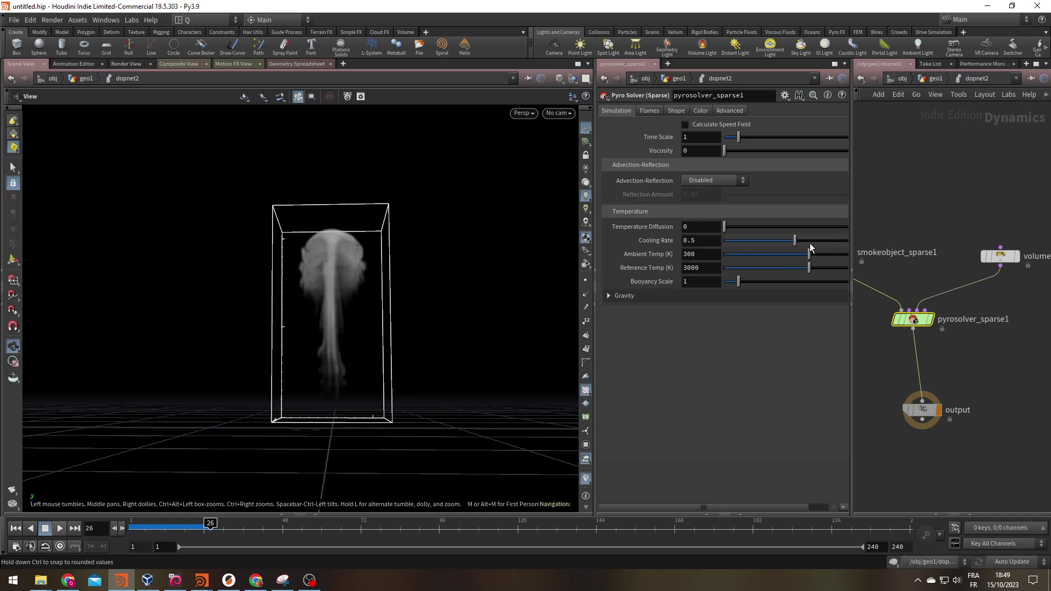
- Set pyrosolver_sparse1's Reference Temp to 800 K, replay the simulation from frame 1 to frame 27, and view it at the geo1 level
click(710, 267)
text(800)
key(Return)
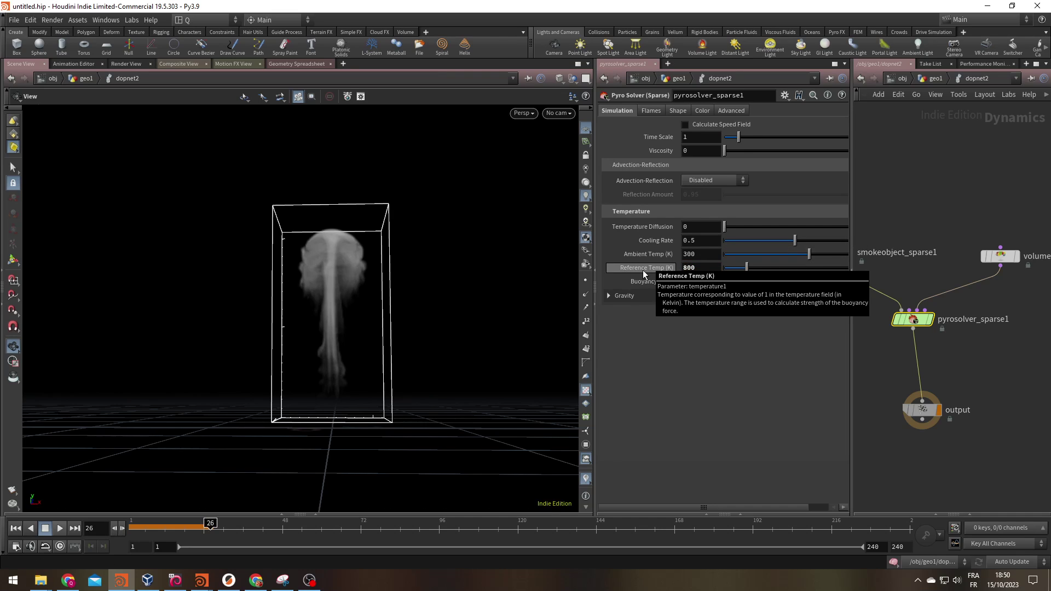
click(16, 528)
click(59, 529)
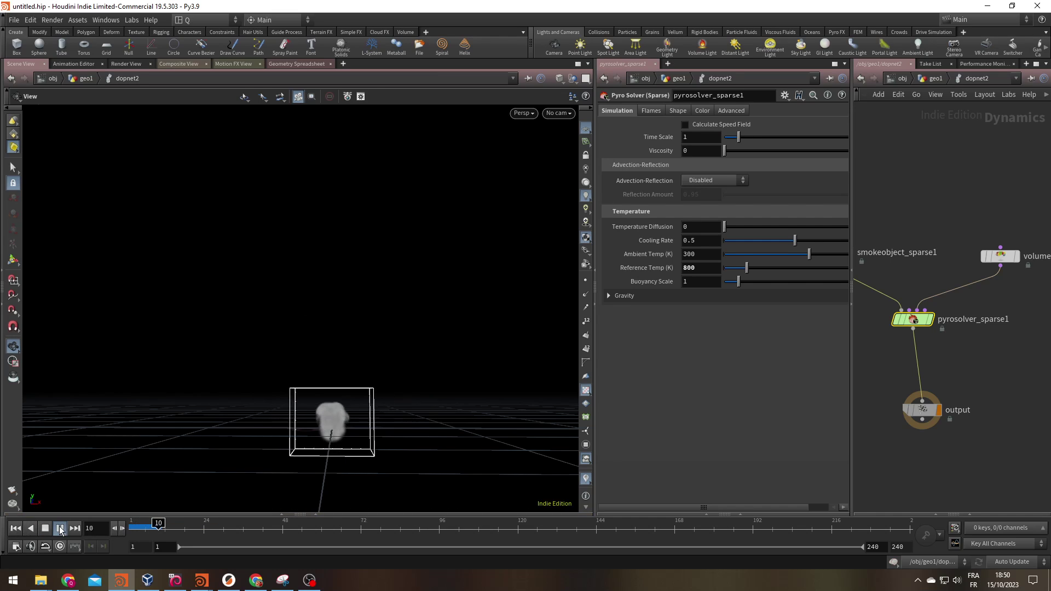
click(60, 528)
click(933, 78)
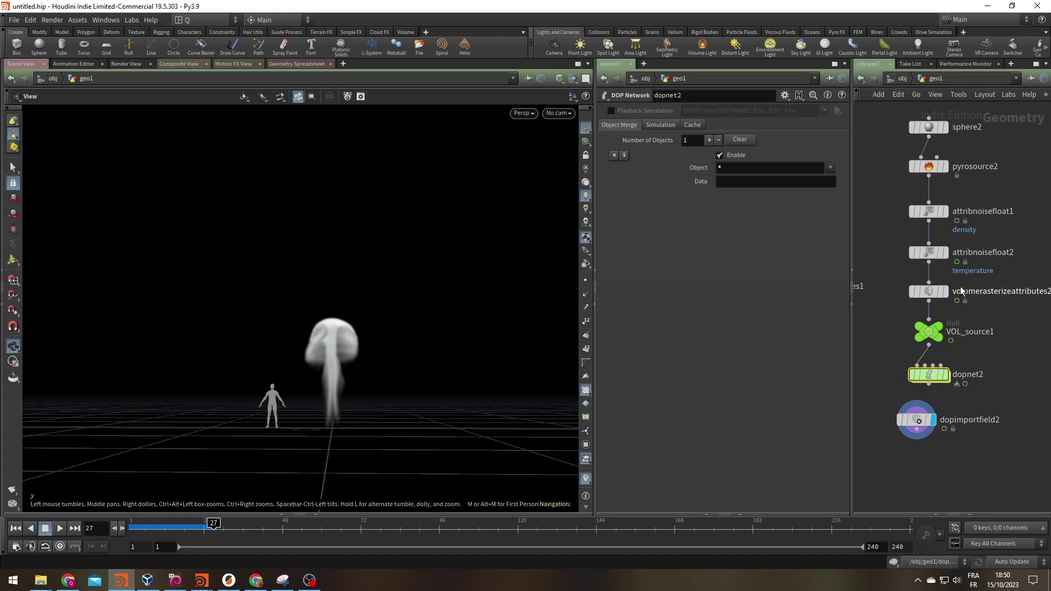
- Go back inside dopnet2, set the solver's Cooling Rate to 0.75, and replay the simulation from frame 1 to about frame 96
double_click(929, 374)
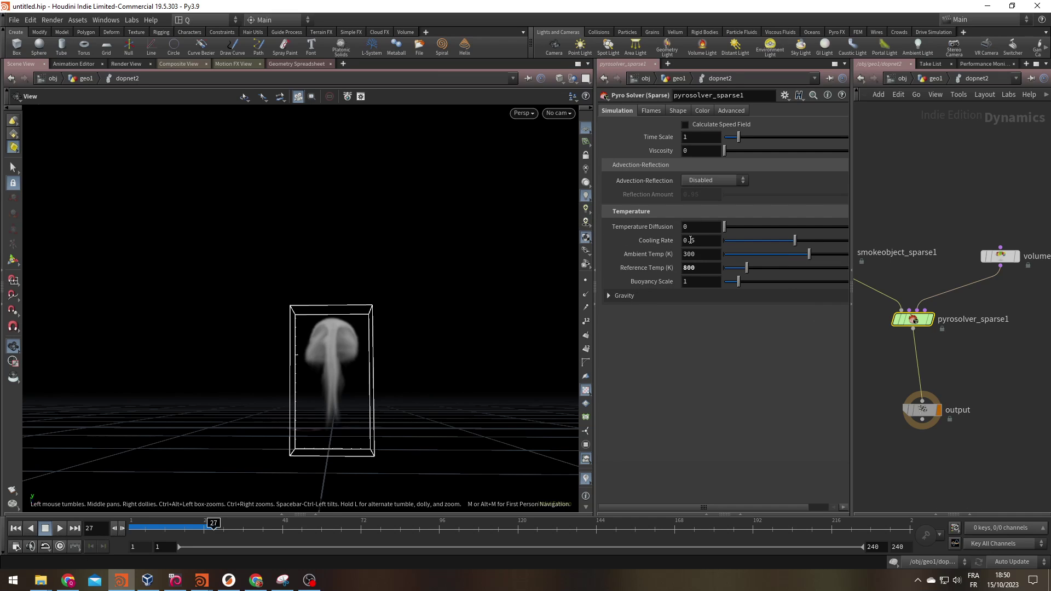
drag(691, 240, 737, 247)
key(Return)
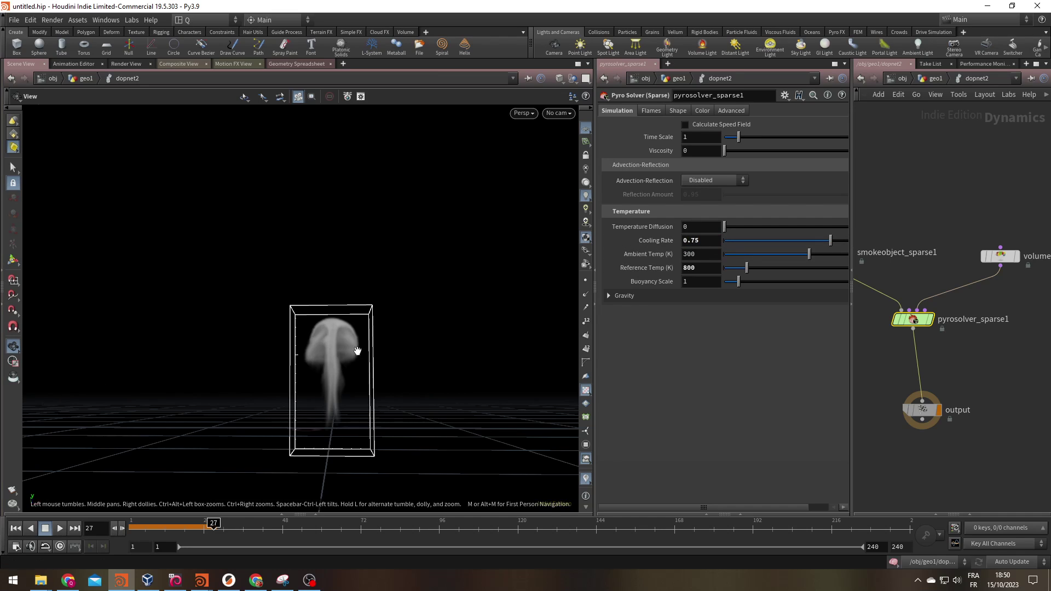
click(15, 529)
click(60, 529)
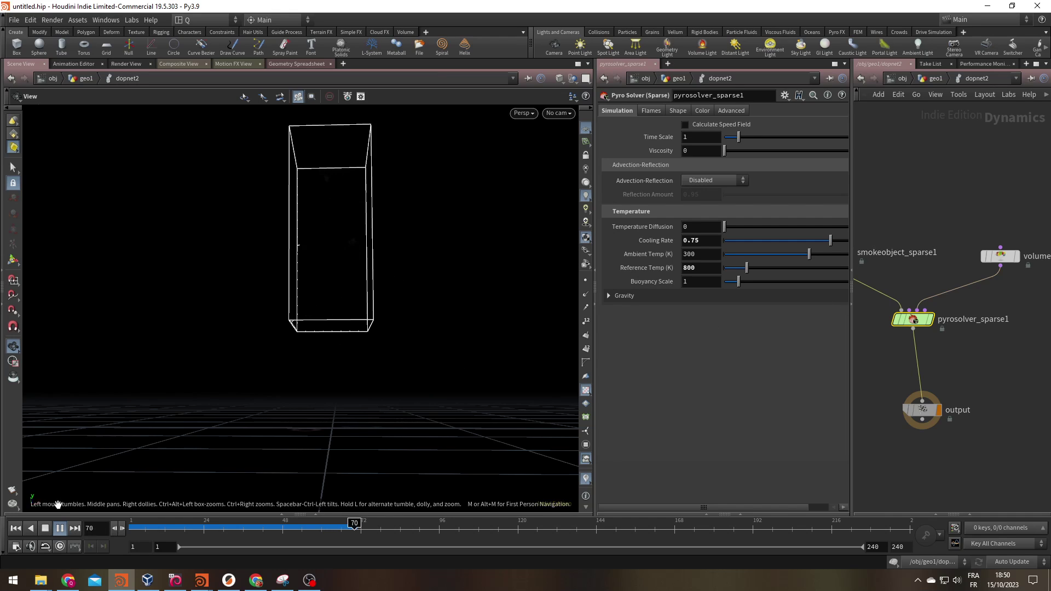
click(60, 528)
- Scrub through the cached frames and examine the mushroom shape of the smoke around frame 21 from different angles
drag(136, 526, 246, 527)
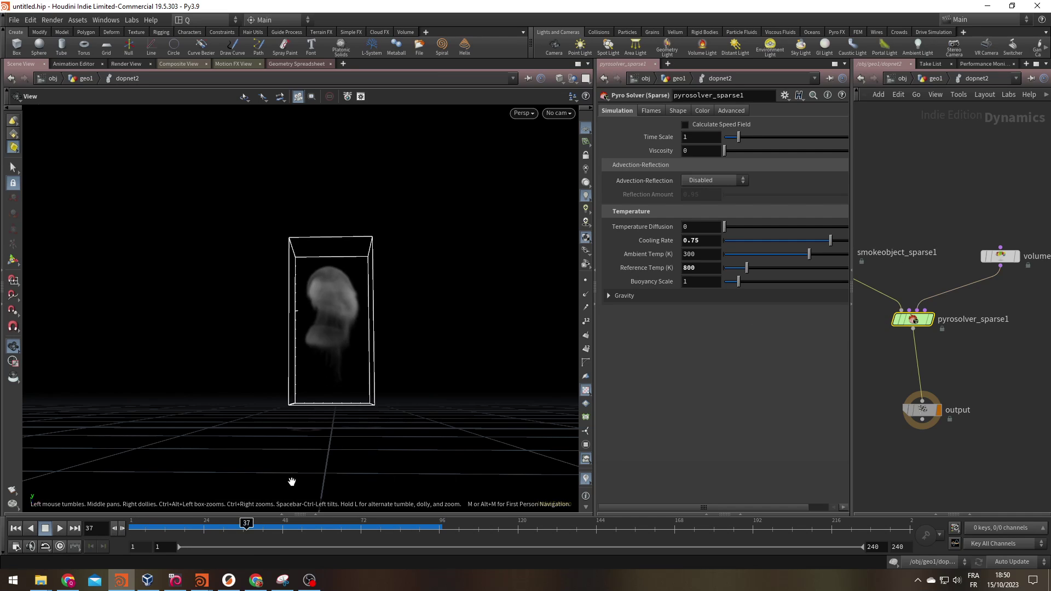
mouse_move(164, 527)
mouse_down()
mouse_move(135, 528)
mouse_move(172, 526)
mouse_up()
right_drag(314, 429, 493, 408)
drag(492, 408, 340, 453)
drag(164, 526, 198, 530)
scroll(338, 376, down, 1)
drag(337, 375, 343, 396)
scroll(342, 397, up, 1)
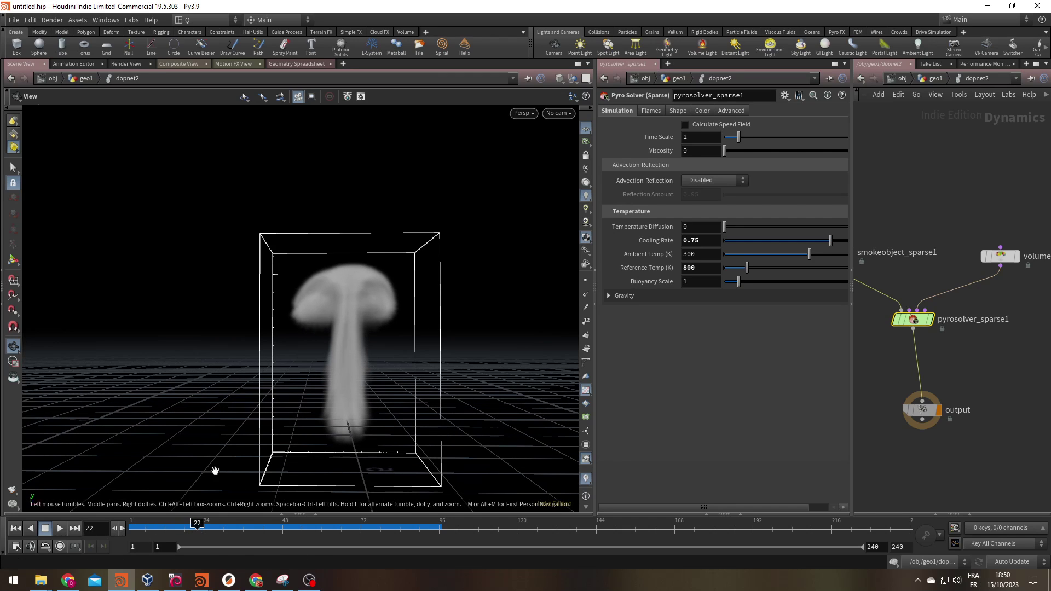
mouse_move(197, 527)
mouse_down()
mouse_move(134, 526)
mouse_move(187, 527)
mouse_up()
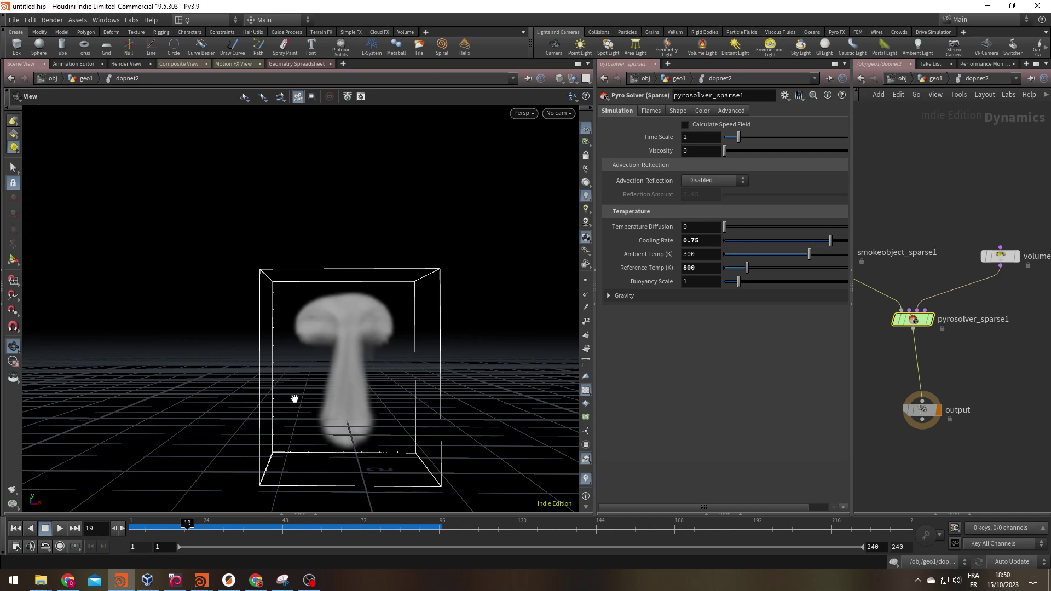
click(152, 534)
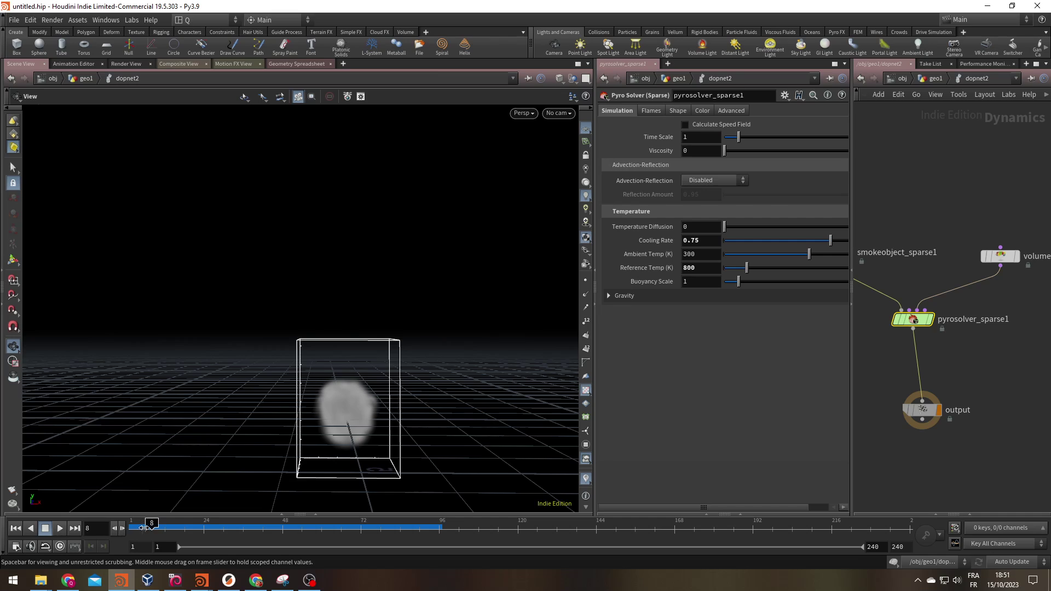
drag(145, 527, 195, 528)
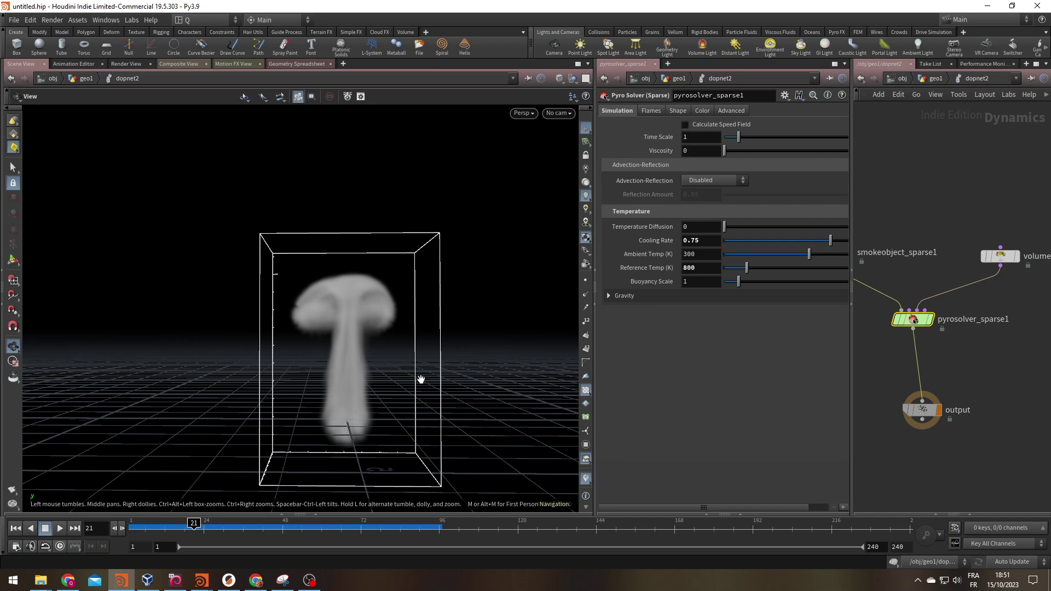
drag(321, 360, 354, 248)
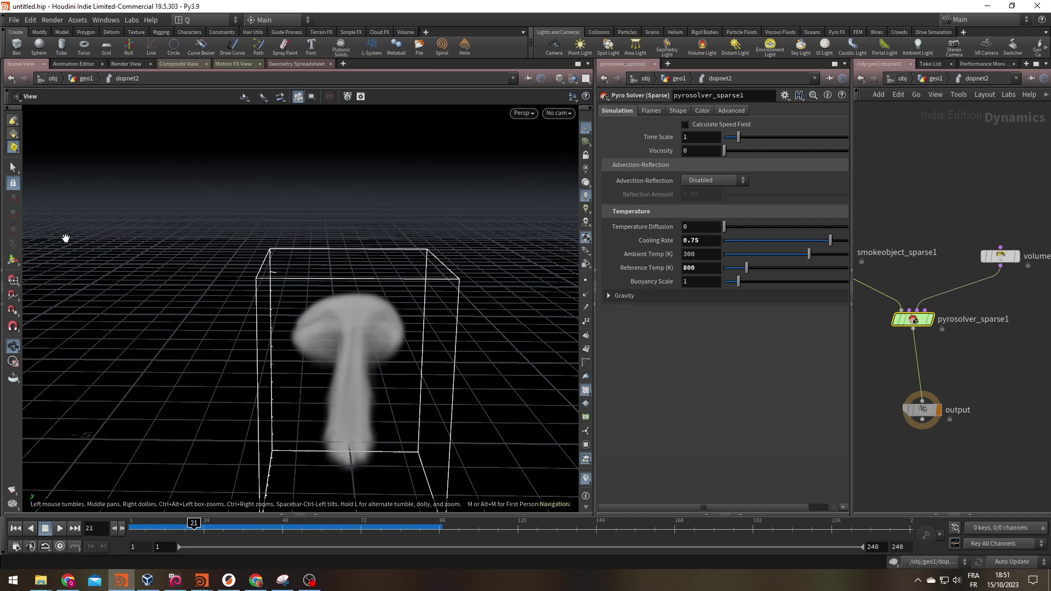
- Enable Disturbance in pyrosolver_sparse1's shape settings with a value of 15 and replay the simulation from frame 1 to frame 18
click(677, 110)
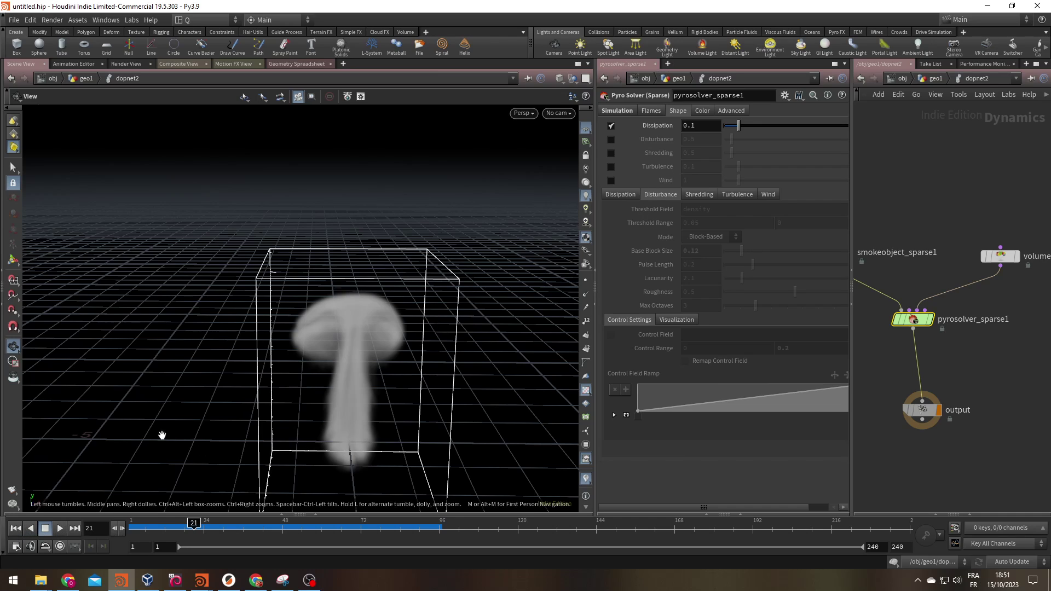
click(15, 528)
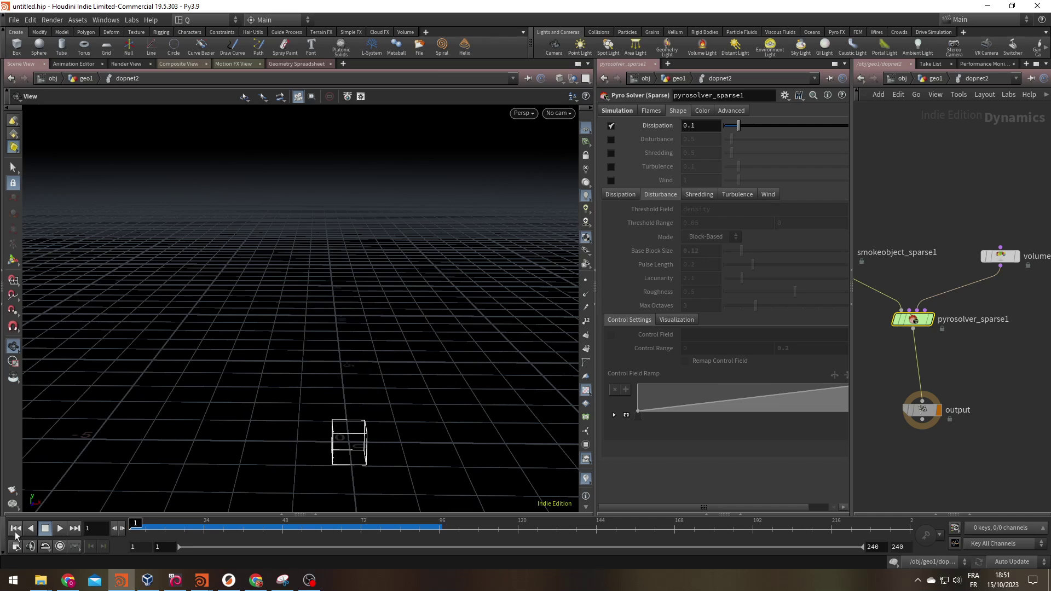
click(611, 140)
click(612, 139)
drag(711, 140, 592, 140)
text(15)
key(Return)
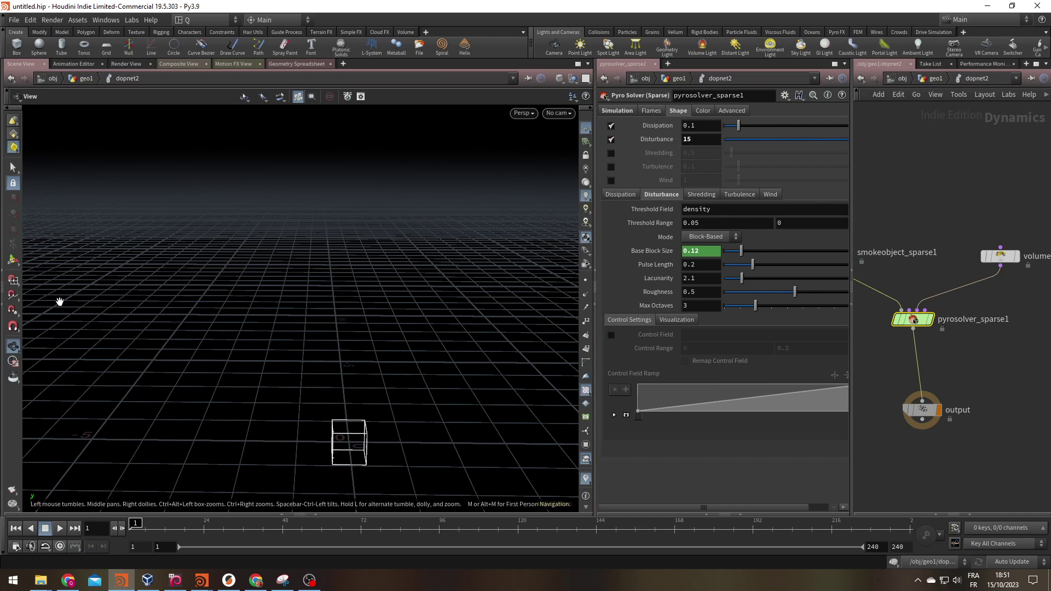
click(59, 528)
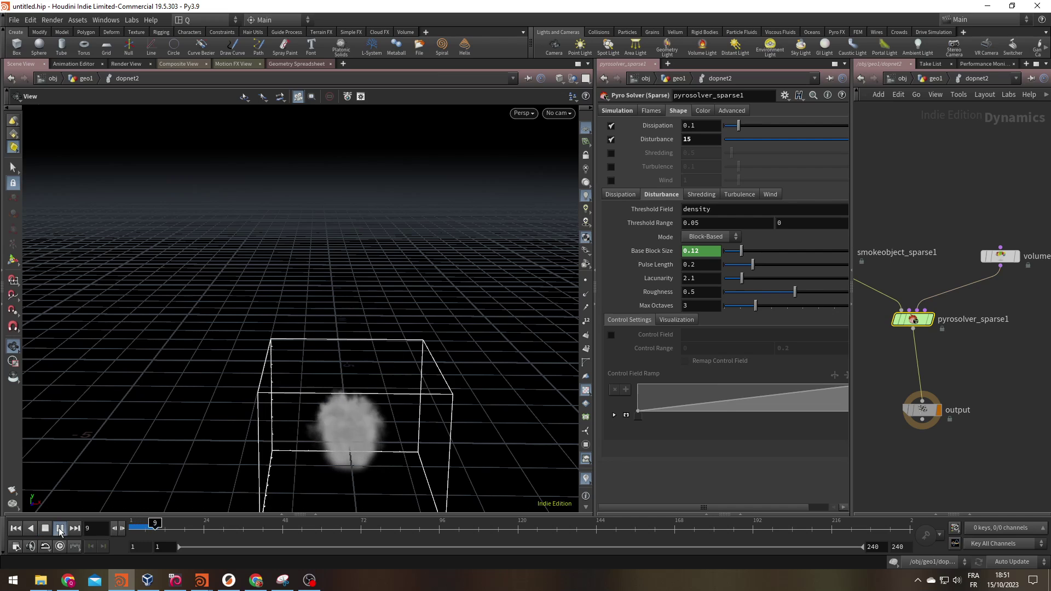
click(60, 529)
- Review the disturbed smoke in the early frames, continue the simulation to frame 58, and scrub back to frame 29
drag(336, 390, 330, 359)
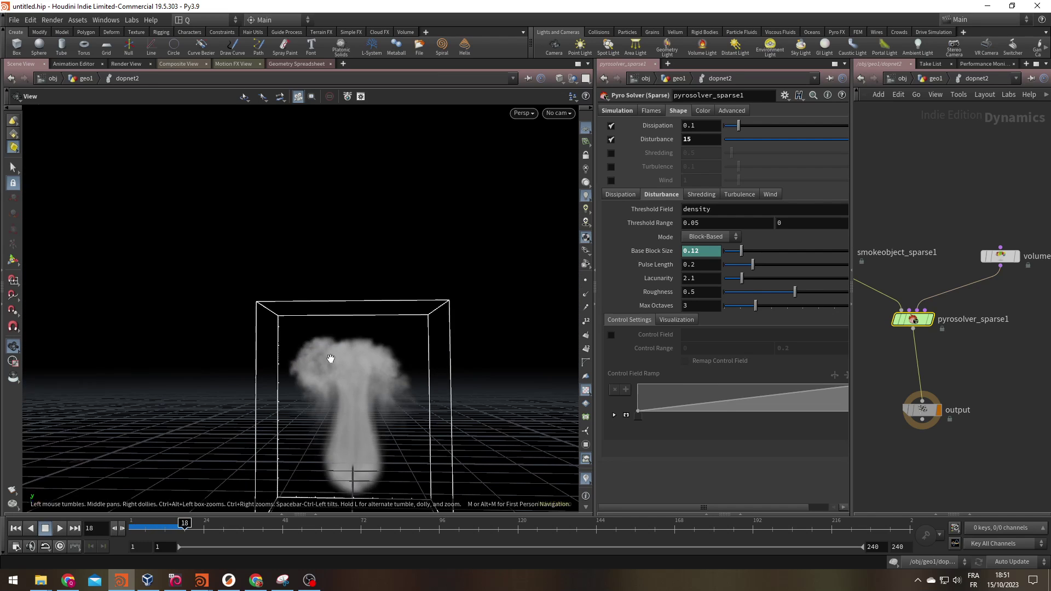
click(130, 526)
drag(130, 525, 159, 526)
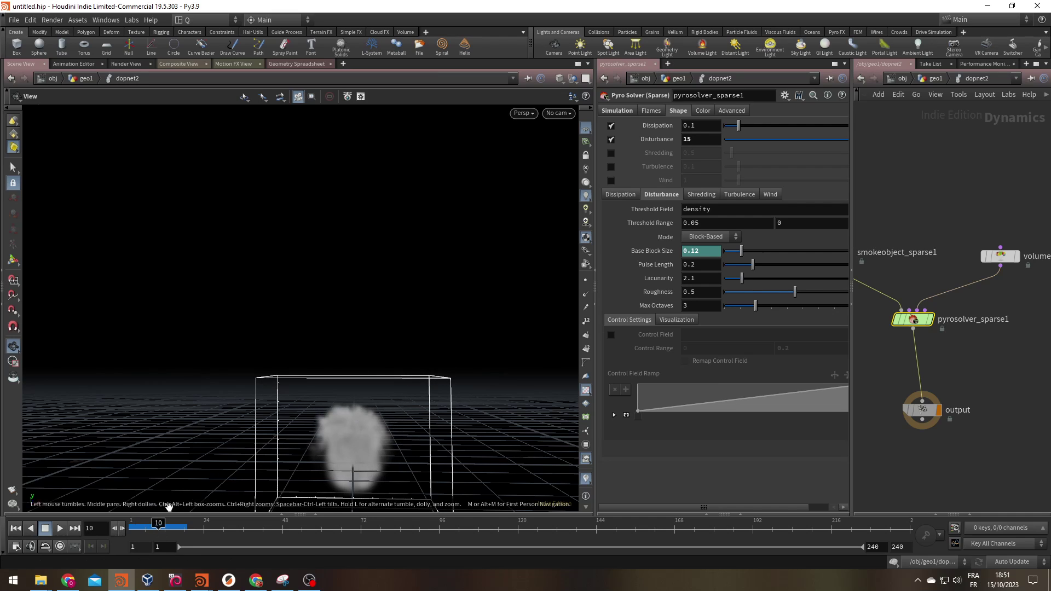
click(60, 528)
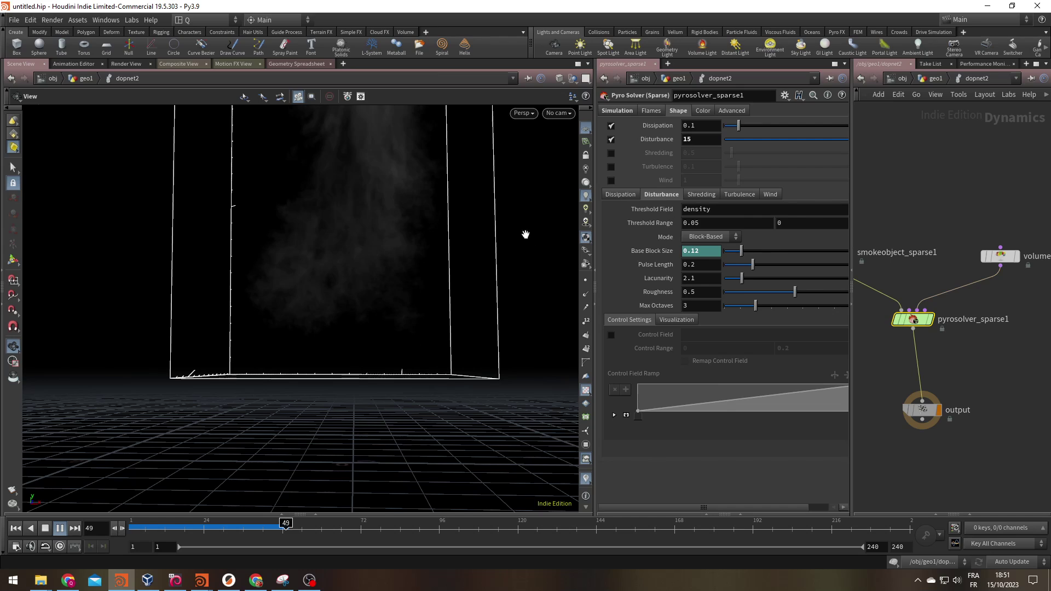
middle_drag(461, 230, 451, 348)
right_drag(414, 279, 328, 408)
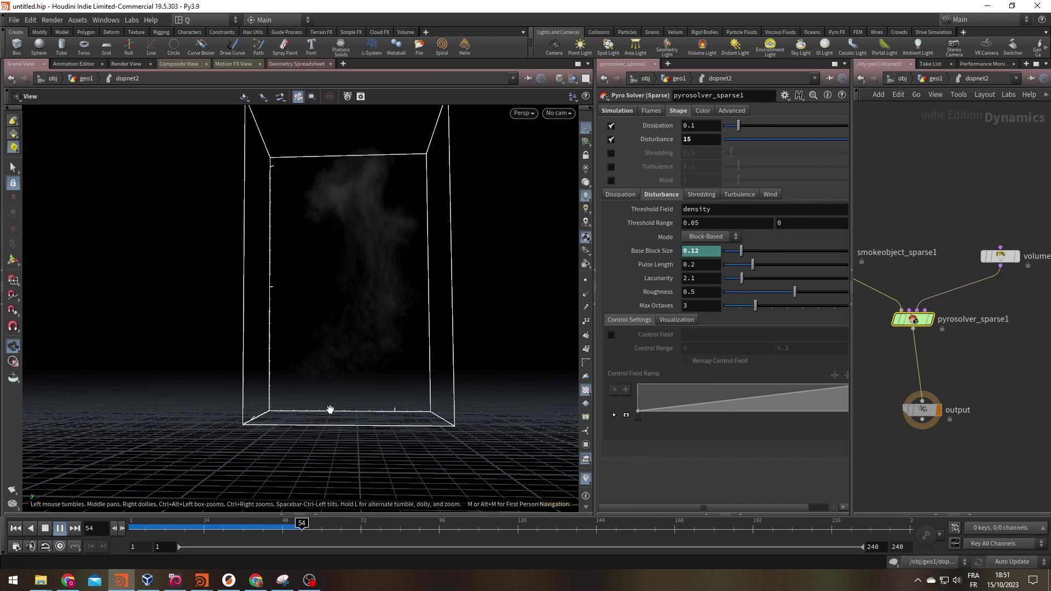
click(59, 530)
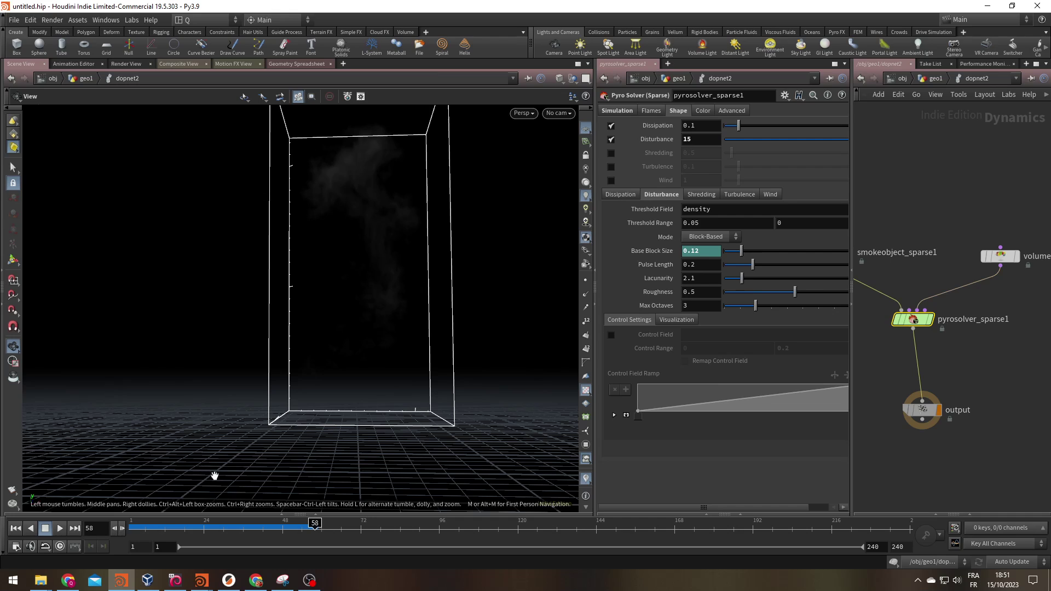
drag(156, 529, 253, 528)
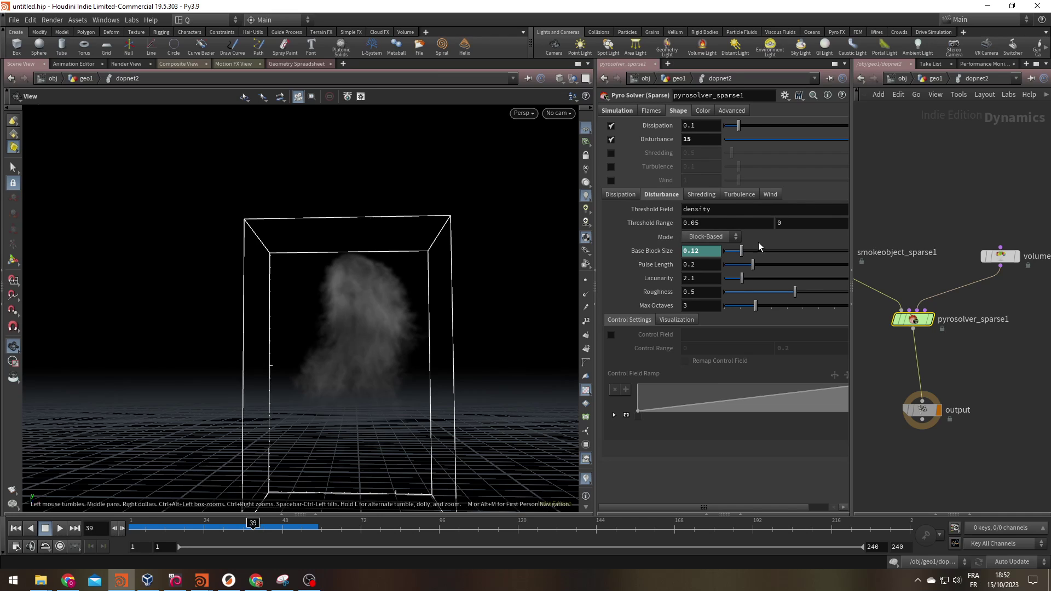
click(198, 530)
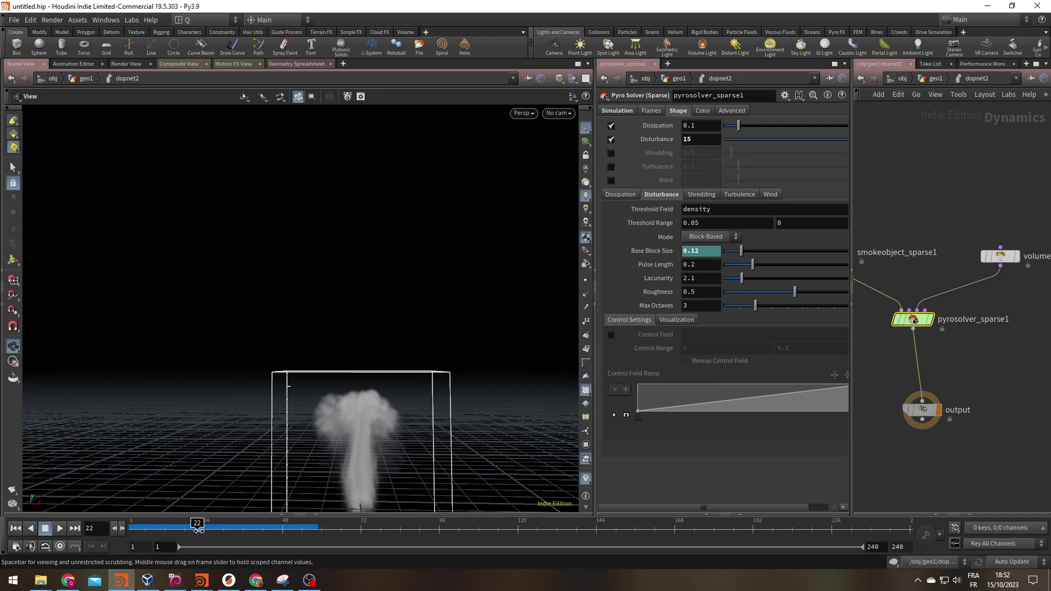
drag(248, 530, 220, 527)
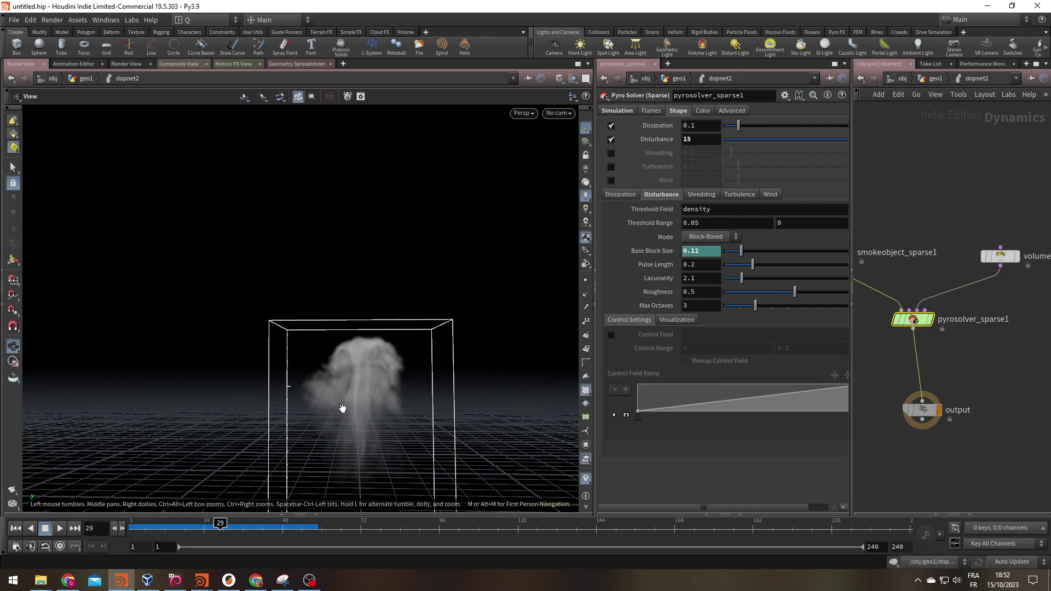
- Set the solver's Dissipation to 0.025 and replay the simulation from frame 1 to about frame 58
drag(691, 125, 709, 126)
key(Return)
click(15, 529)
click(58, 528)
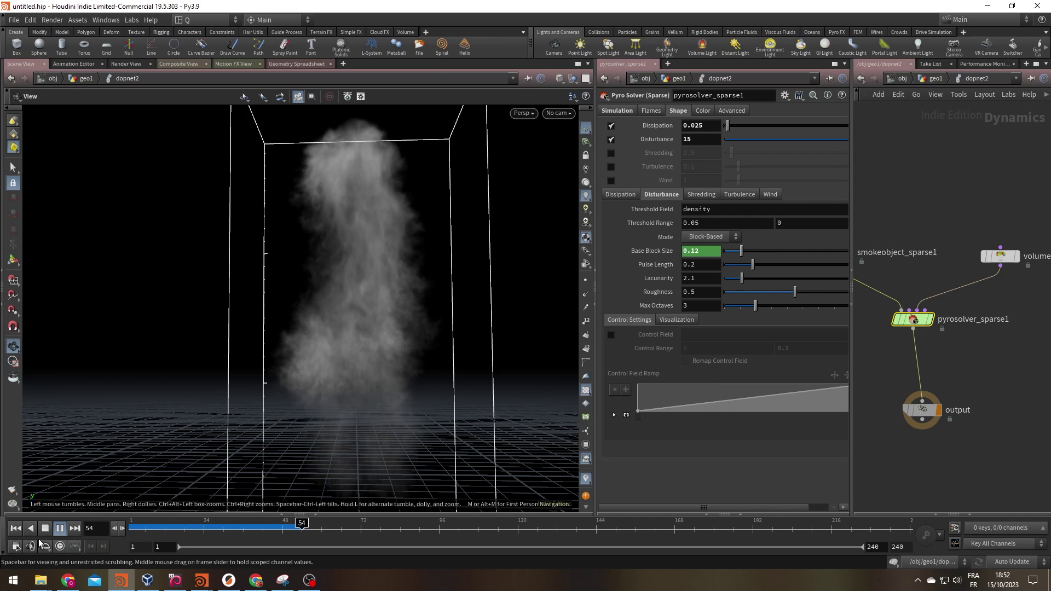
click(134, 530)
- Scrub the cached frames to examine the denser smoke, ending on frame 31, and turn off Disturbance on pyrosolver_sparse1
drag(136, 529, 275, 523)
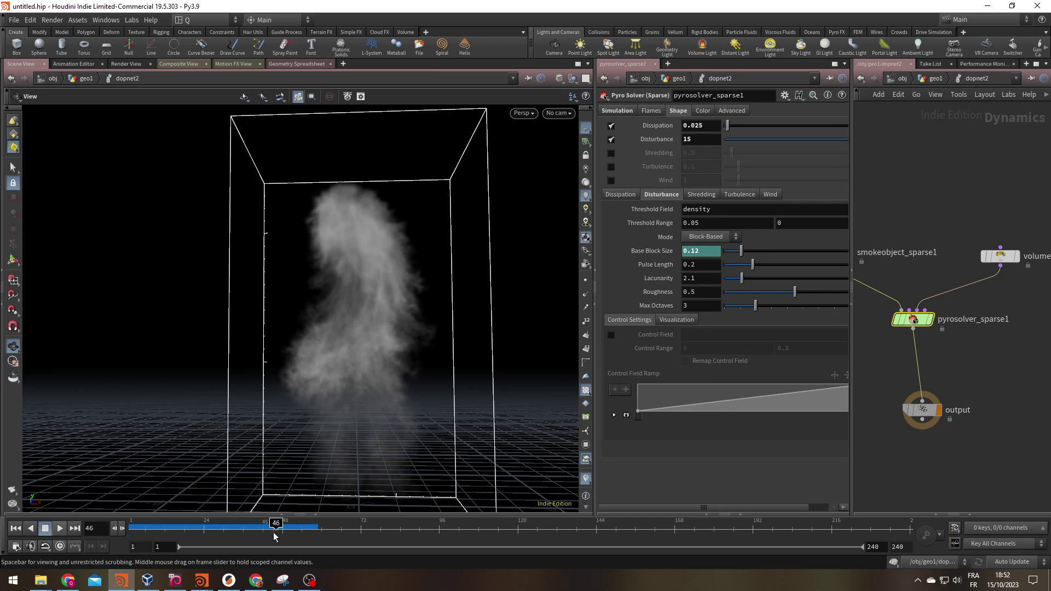
drag(275, 535, 217, 544)
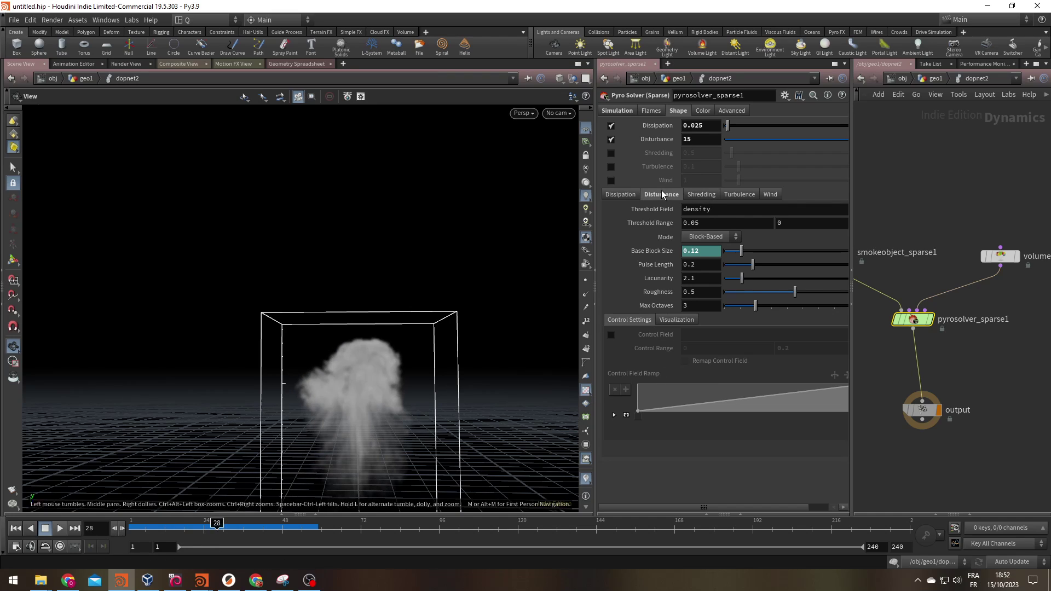
click(133, 533)
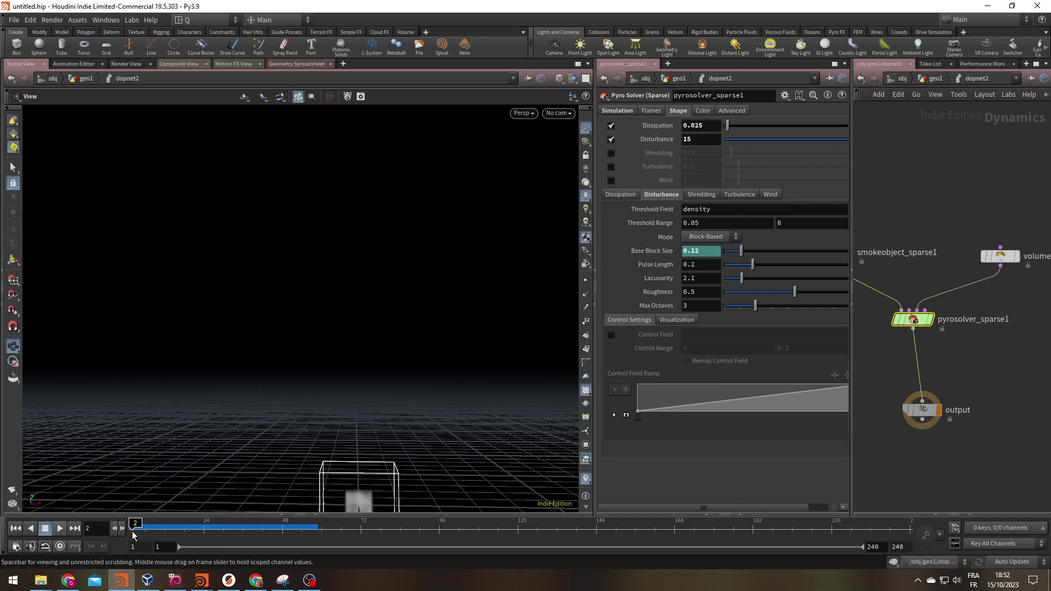
drag(145, 529, 155, 529)
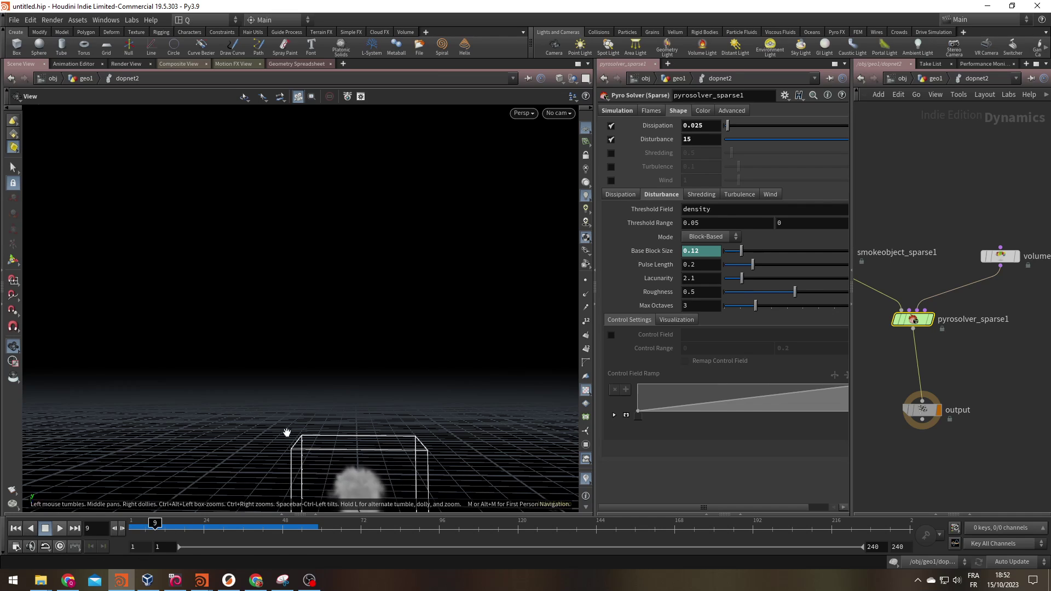
drag(155, 529, 227, 529)
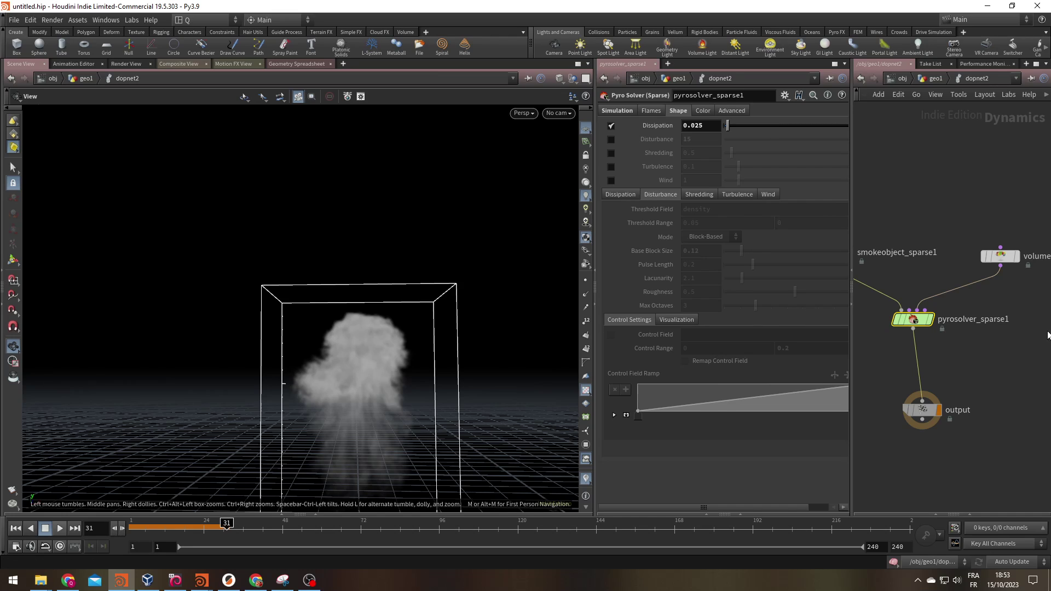
- Enable the Pressure guide visualization on smokeobject_sparse1 and replay the simulation from frame 1
middle_click(918, 321)
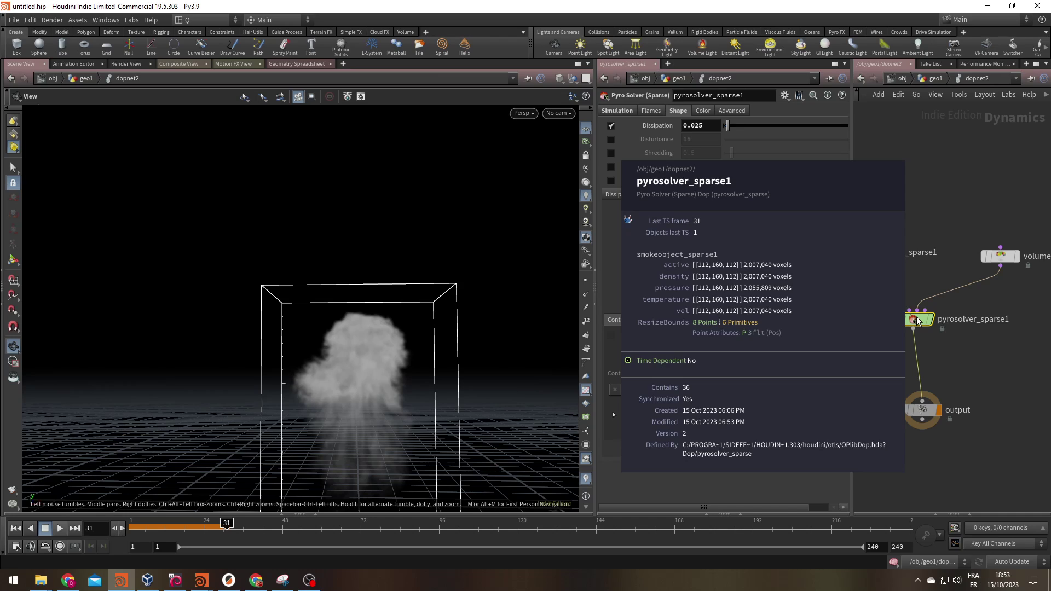
click(15, 528)
middle_drag(995, 382, 1047, 390)
click(889, 261)
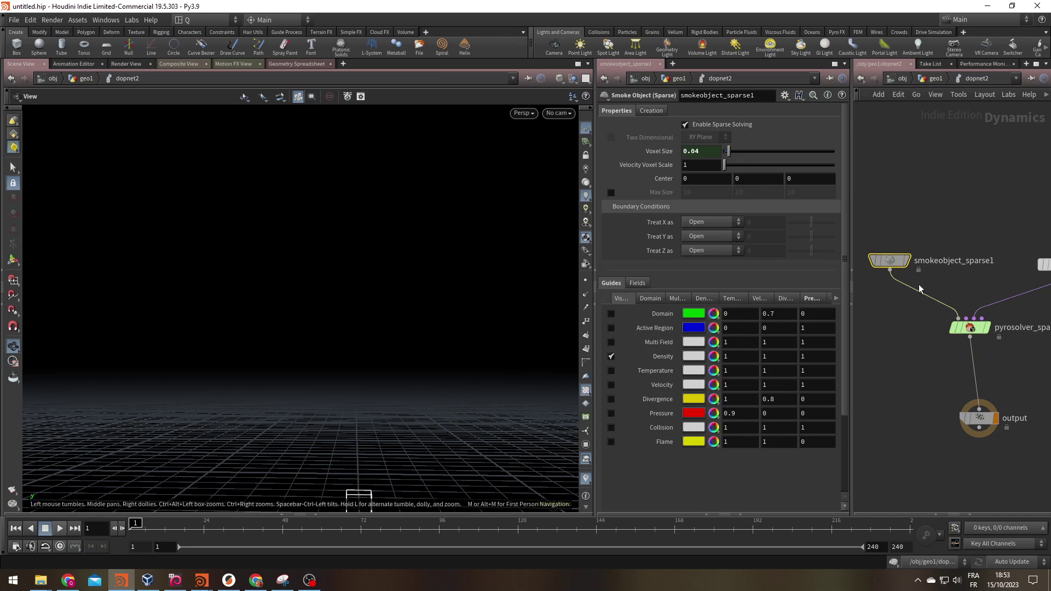
click(611, 413)
click(60, 529)
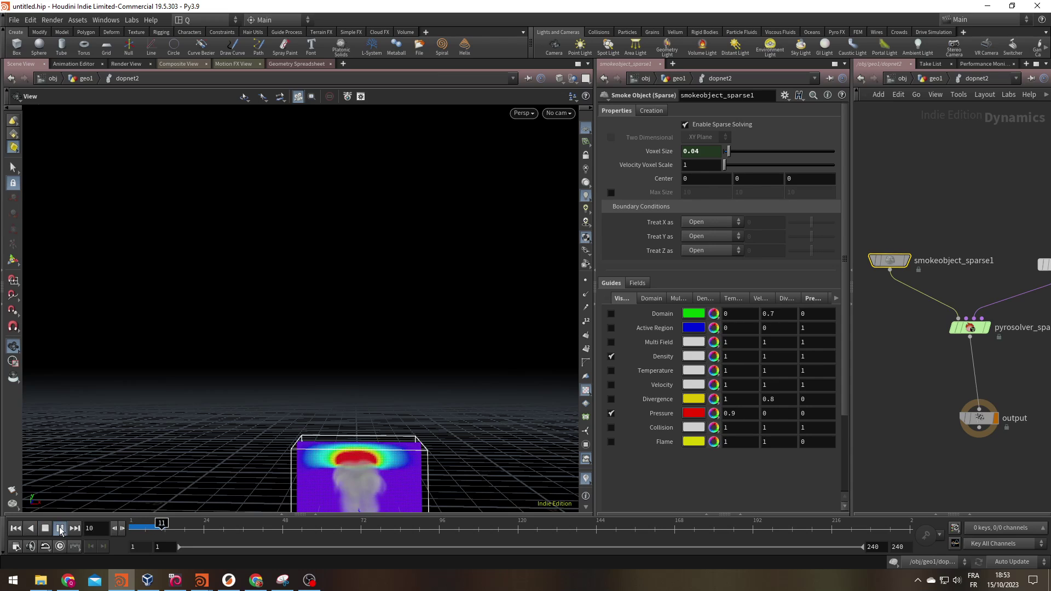
- Stop the replay at frame 25 and examine the pressure slice around the rising smoke
click(59, 529)
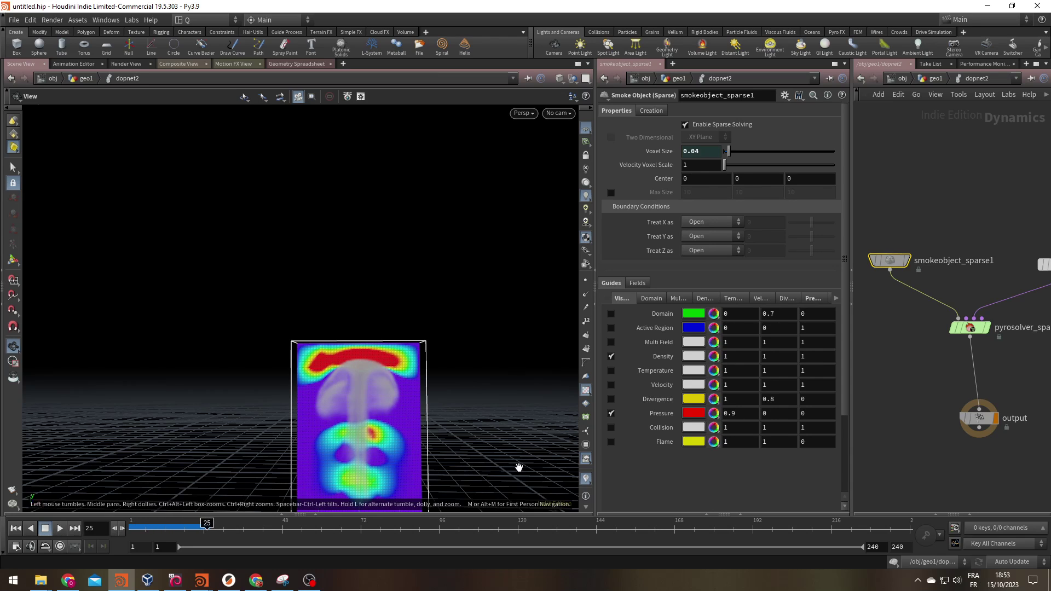
drag(371, 414, 371, 332)
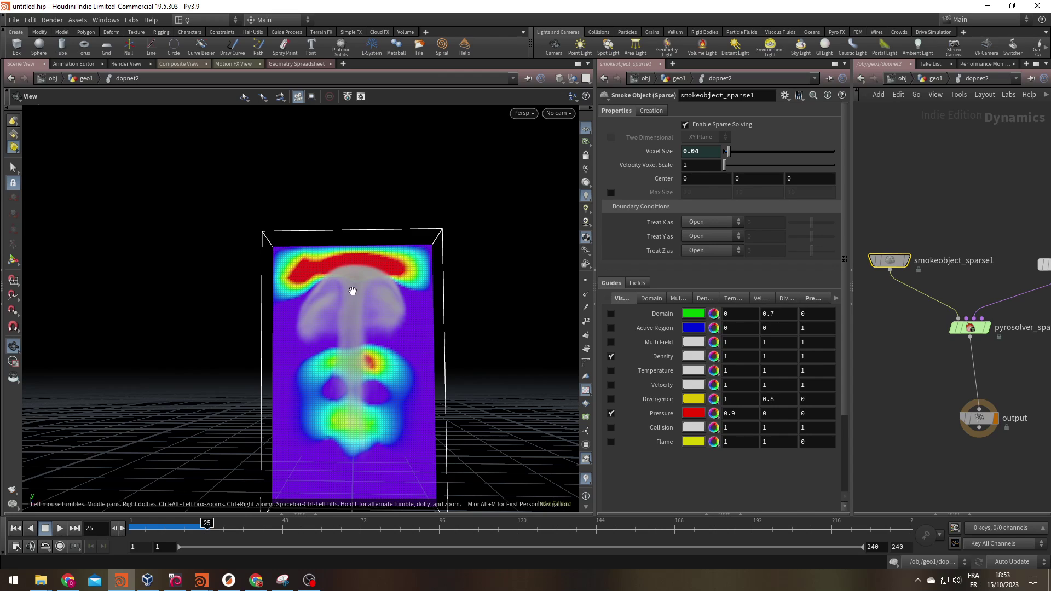
scroll(356, 291, up, 2)
drag(365, 293, 354, 289)
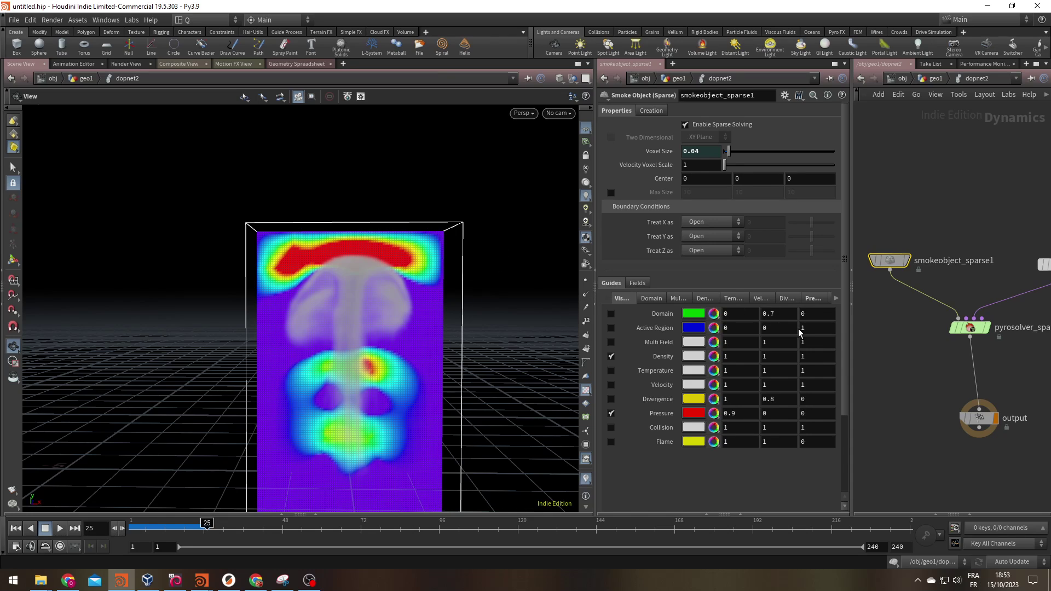
- Try 1 as the maximum of the Pressure guide's range on smokeobject_sparse1, and restore it to 0.2
click(812, 299)
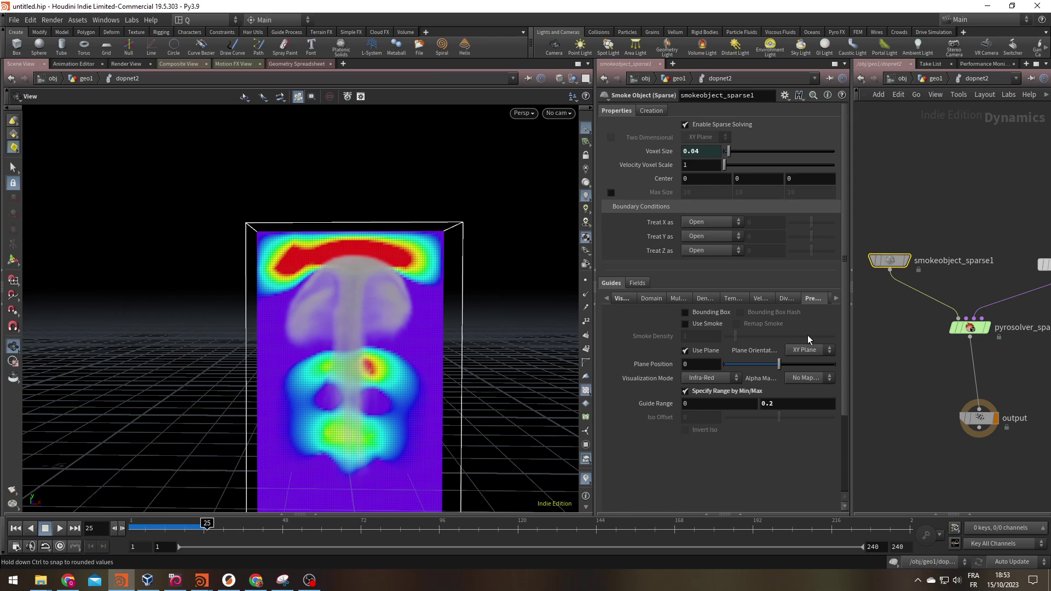
click(696, 392)
click(695, 390)
double_click(780, 403)
text(1)
key(Return)
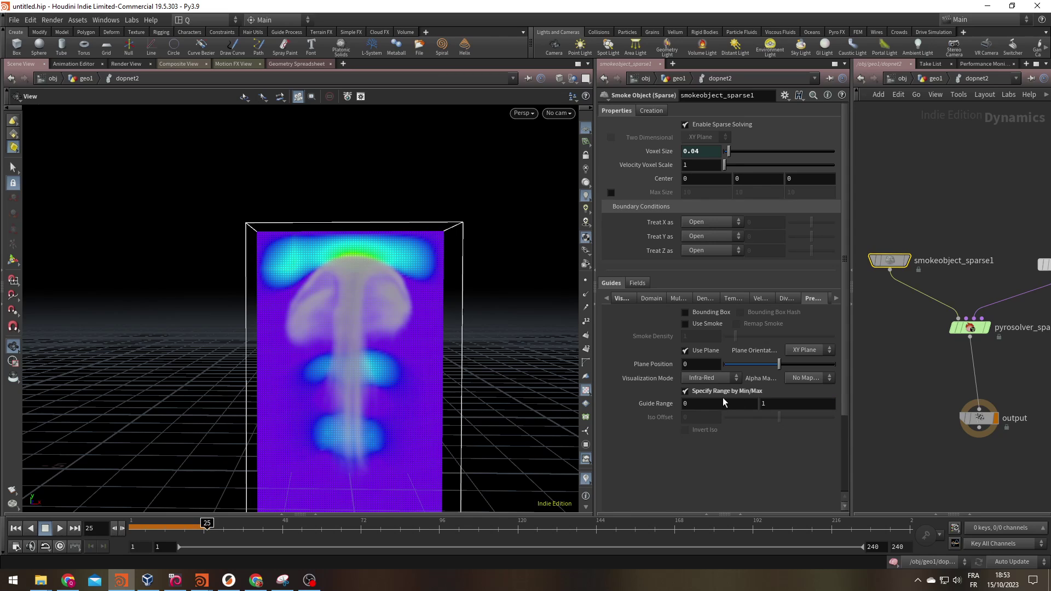
click(818, 408)
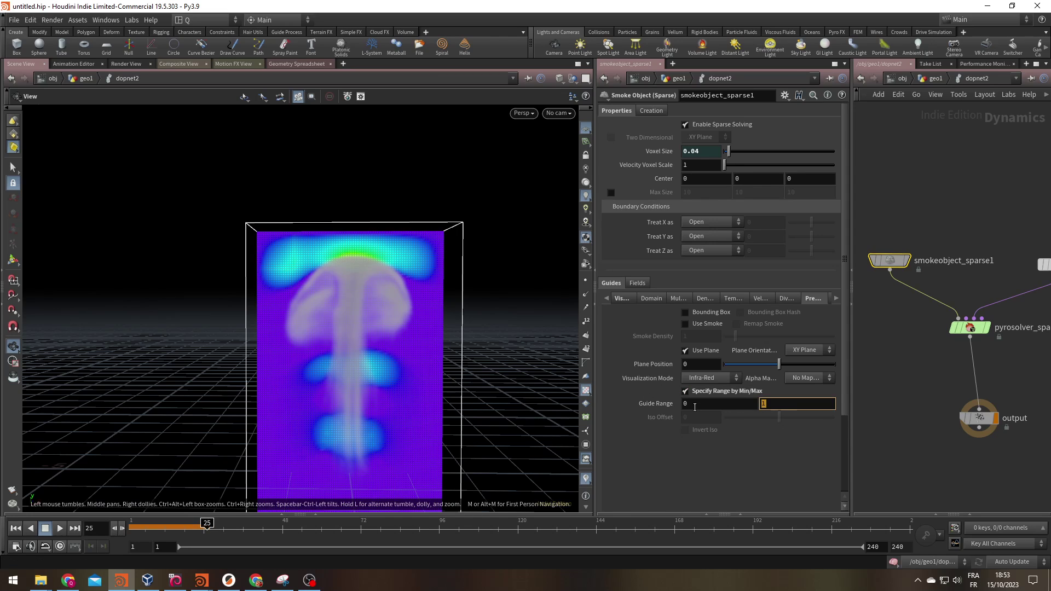
key(Return)
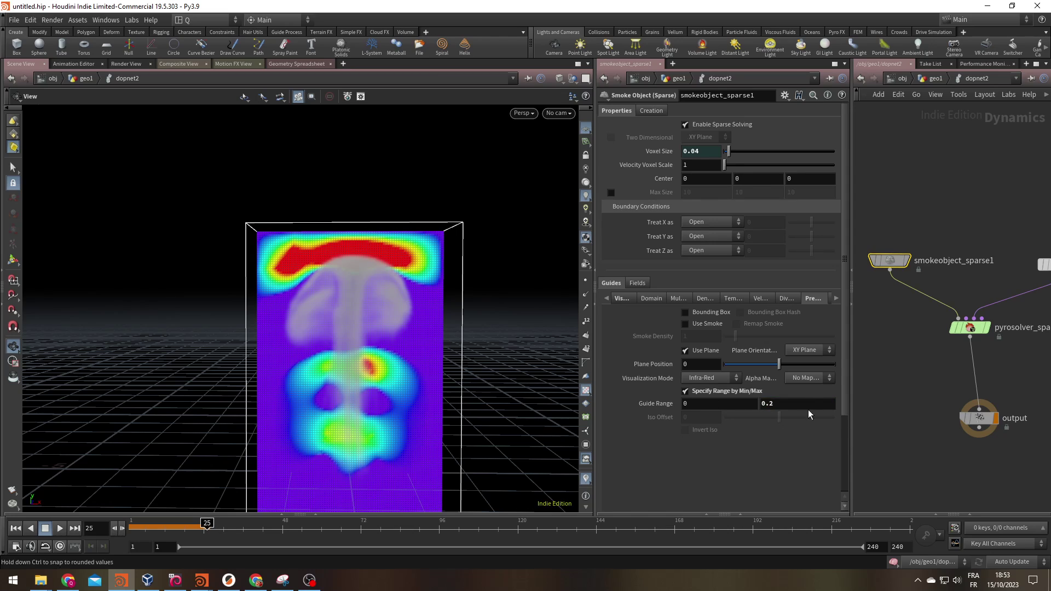
- Set the maximum of the Pressure guide's range to 0.3 and inspect the recolored slice
drag(769, 402, 784, 403)
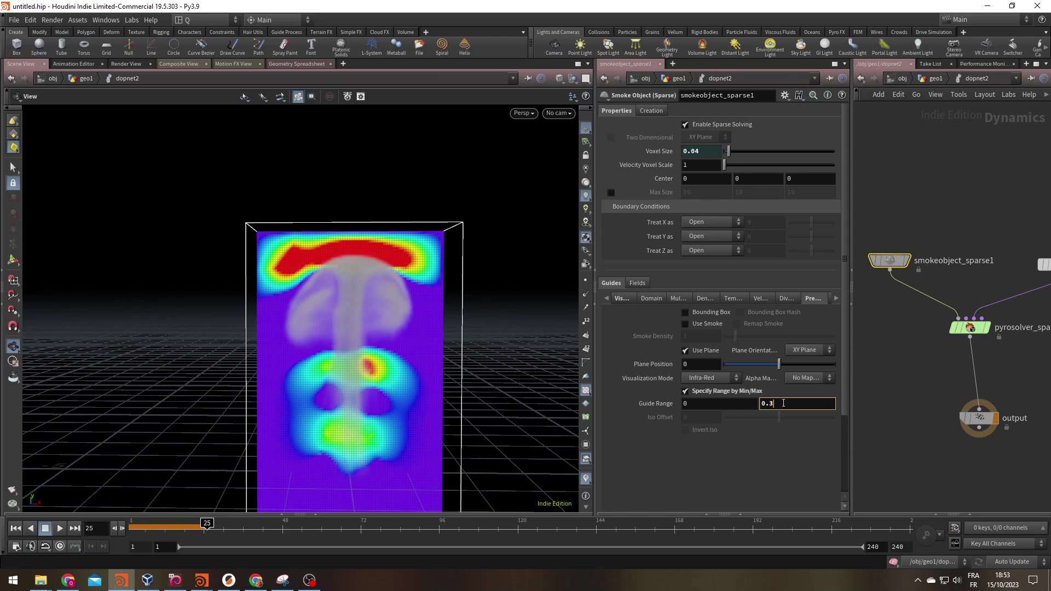
key(Return)
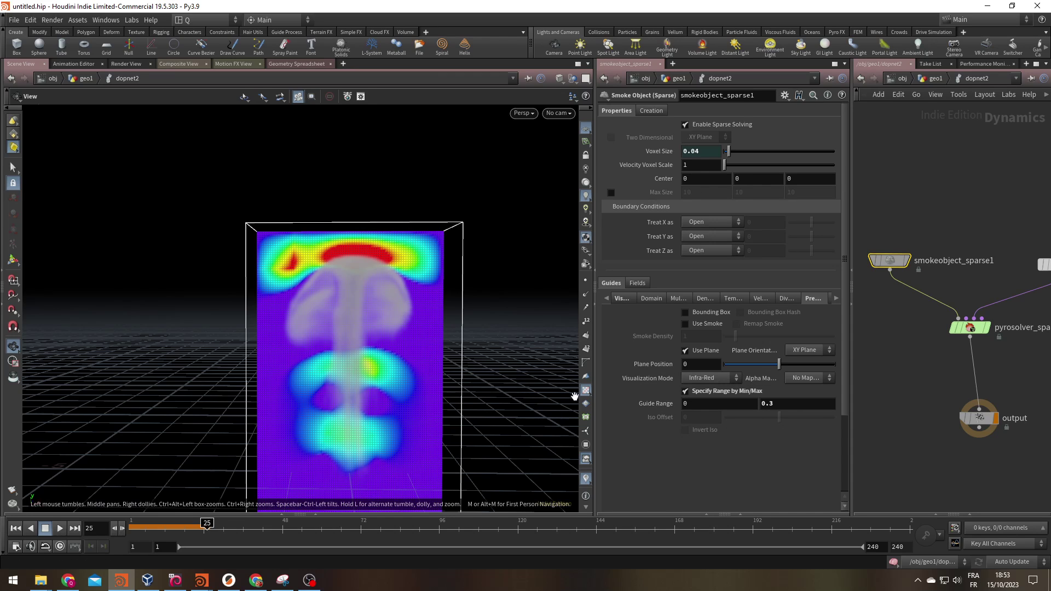
drag(335, 299, 376, 282)
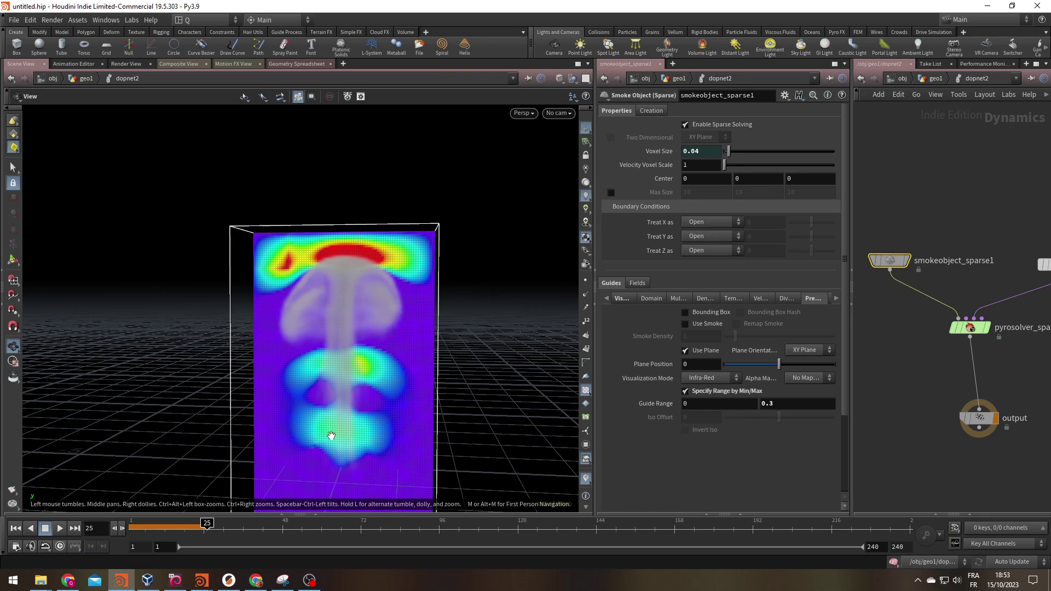
- Copy the Pressure guide range's maximum as a parameter and turn Disturbance back on in pyrosolver_sparse1
right_click(792, 404)
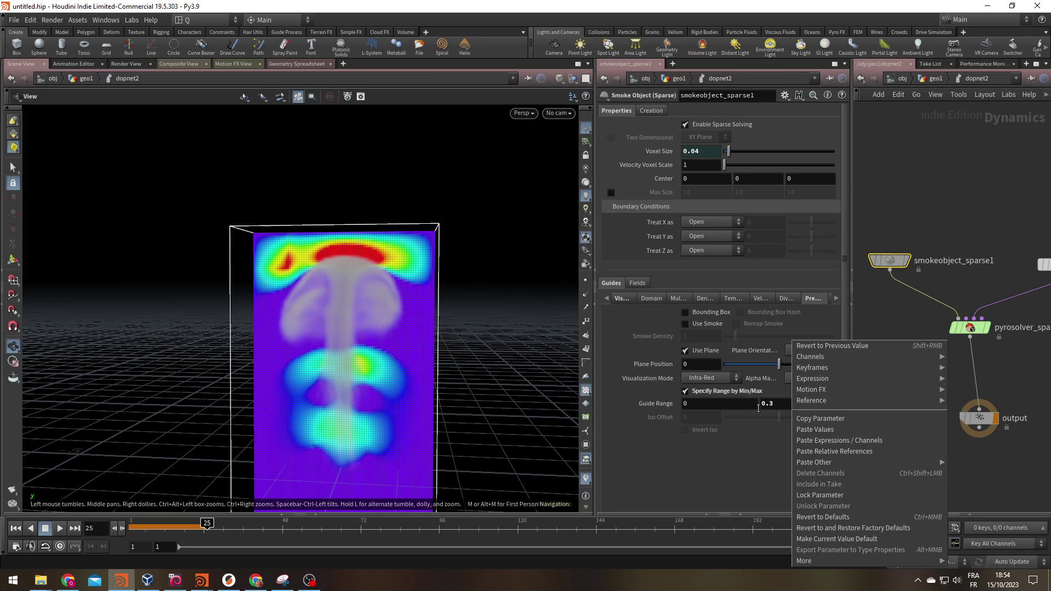
click(827, 420)
click(970, 328)
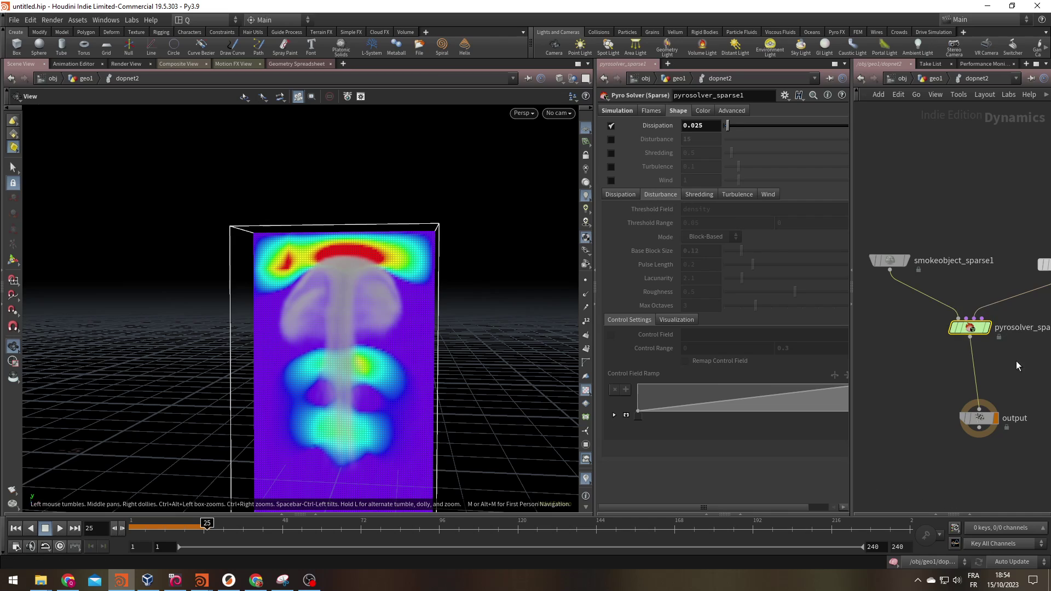
middle_drag(1001, 361, 940, 322)
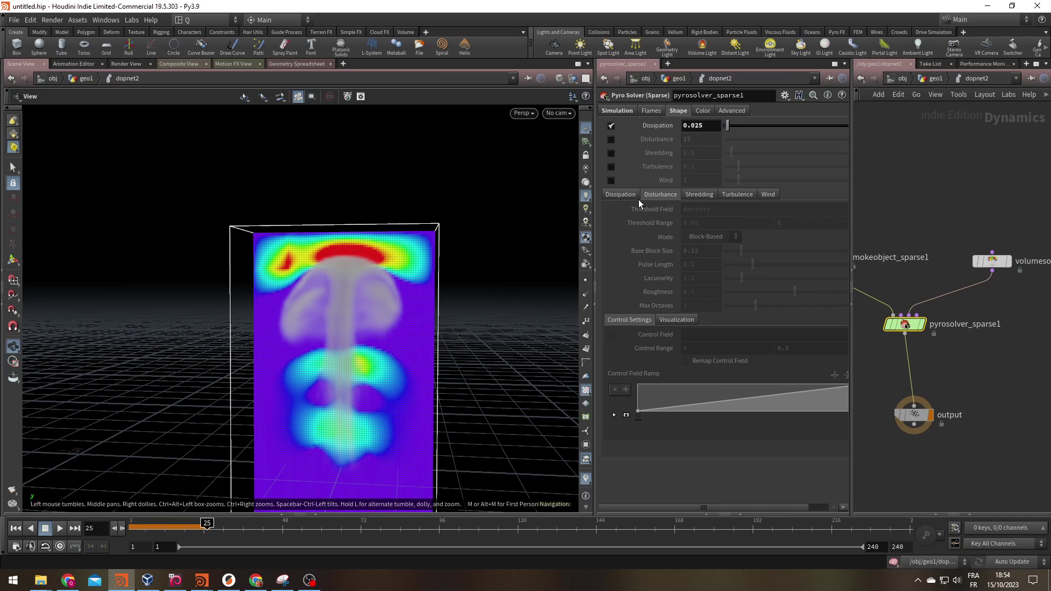
click(610, 139)
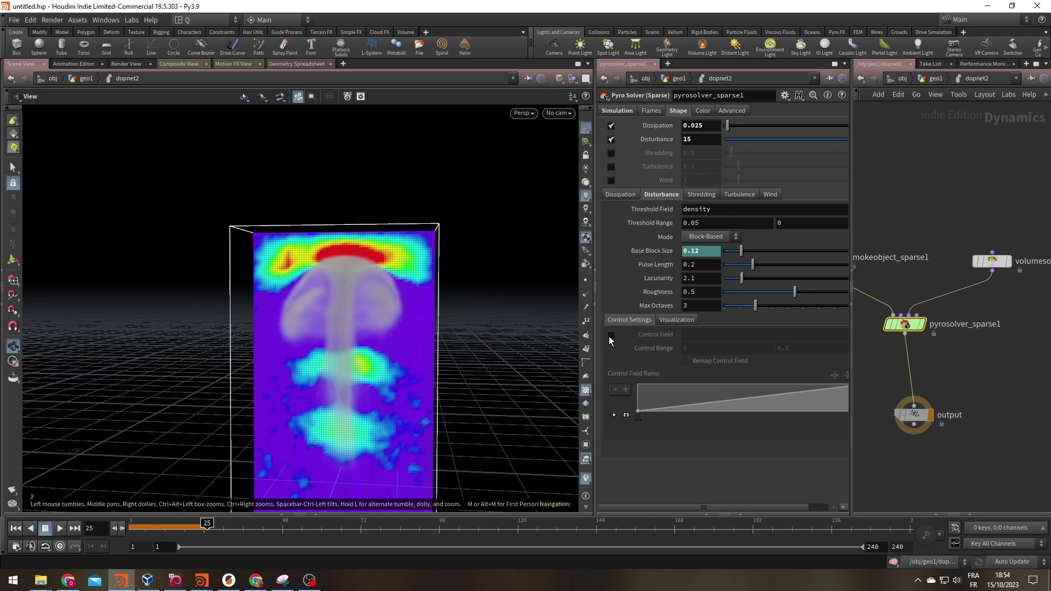
- Enable the Control Field for Disturbance and set it to pressure
click(611, 335)
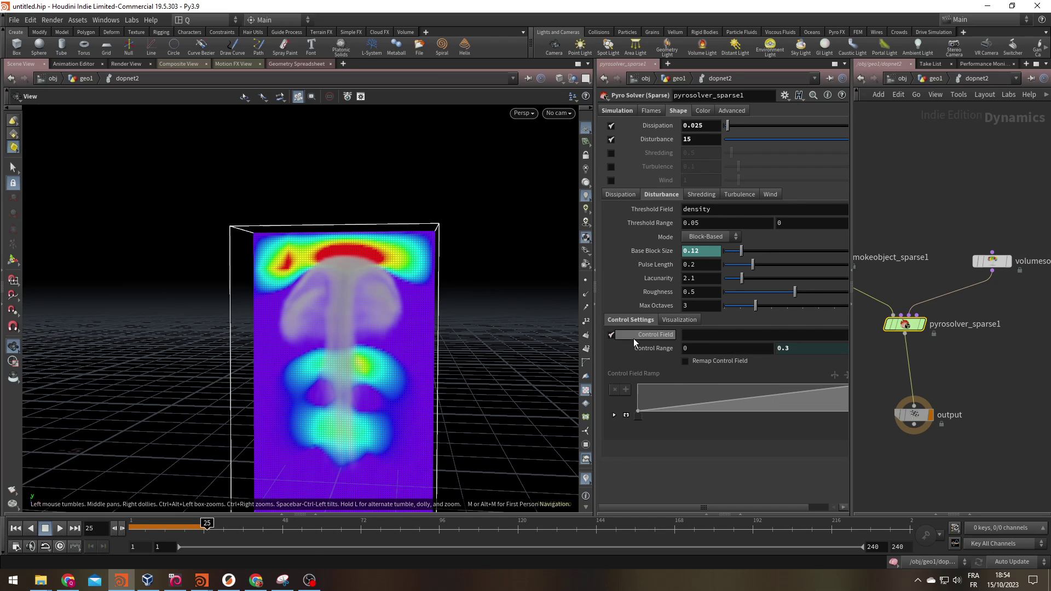
click(732, 335)
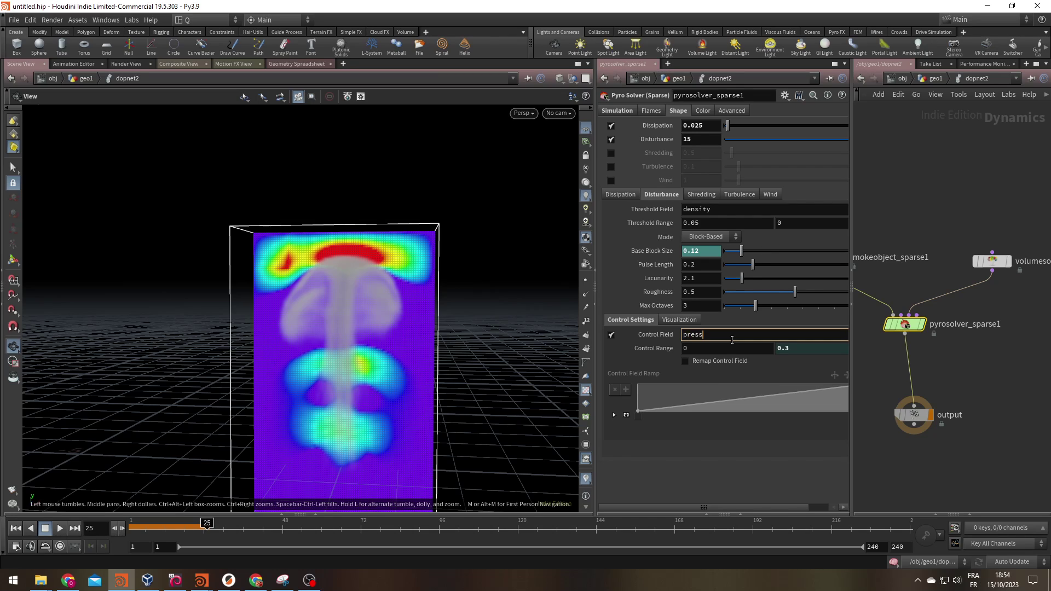
text(pressure)
key(Return)
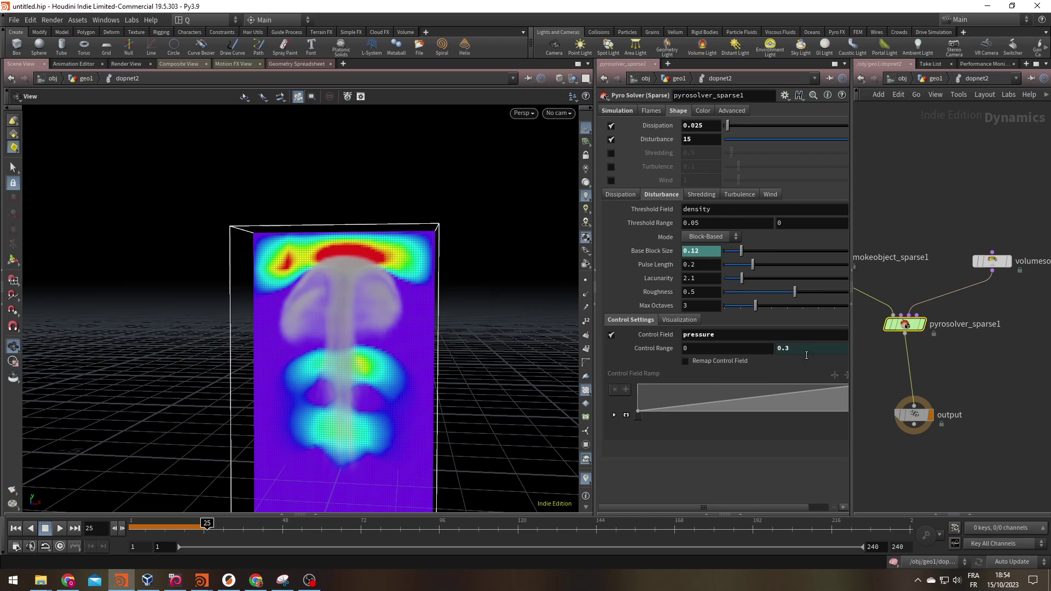
- Link the Disturbance Control Range's maximum to the copied guide range maximum with a relative reference
right_click(790, 350)
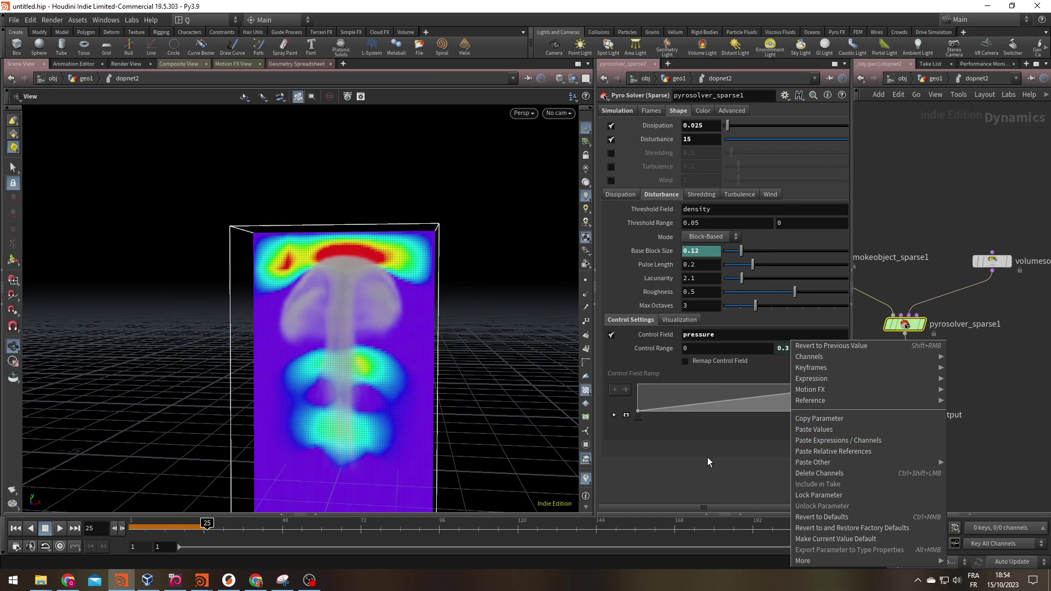
click(833, 451)
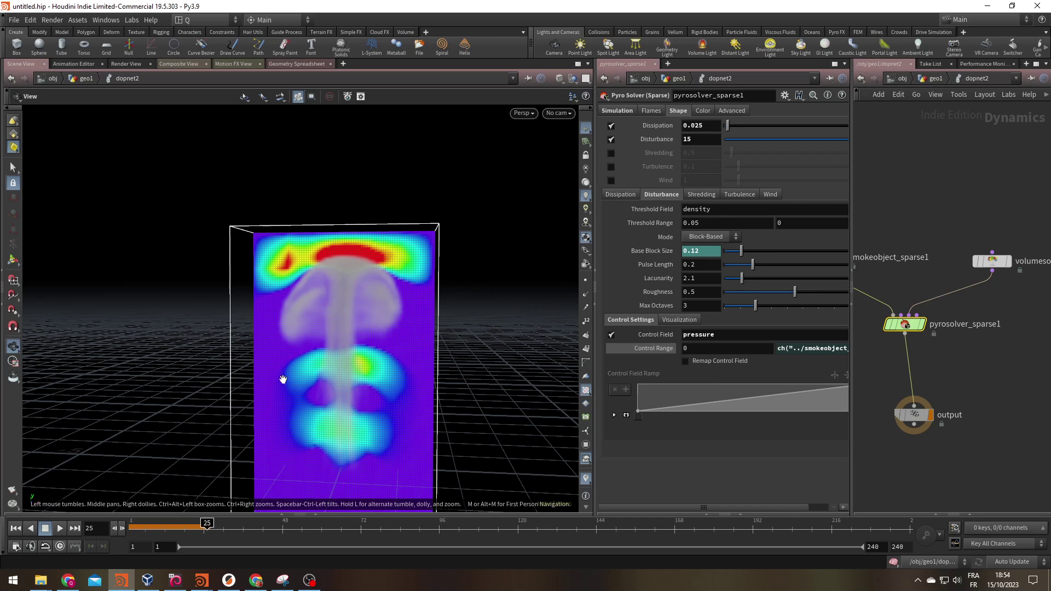
click(654, 352)
- Turn off the Pressure guide visualization on smokeobject_sparse1
middle_drag(960, 227, 1028, 216)
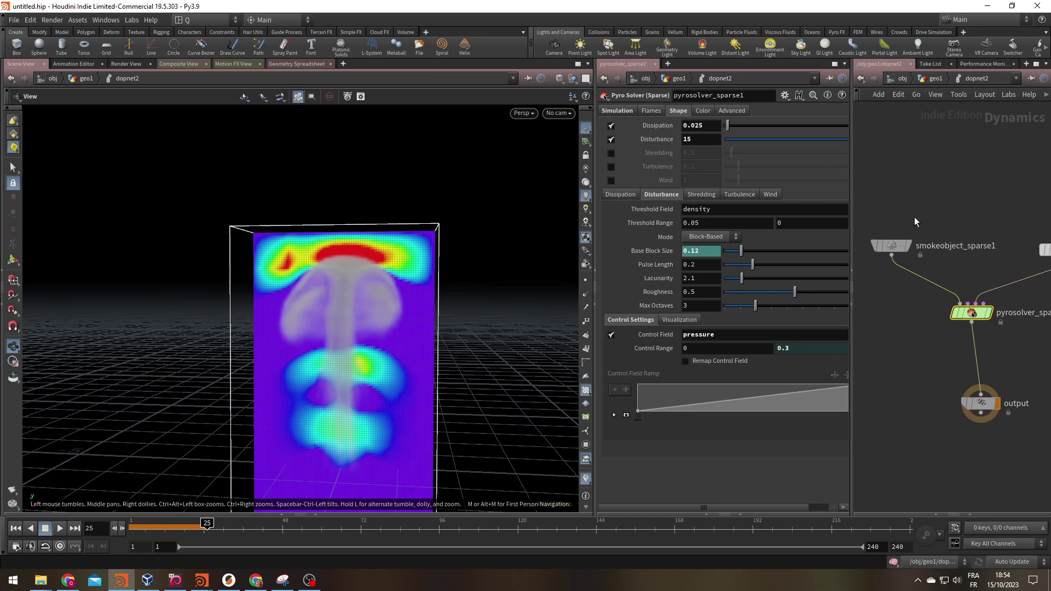
click(893, 246)
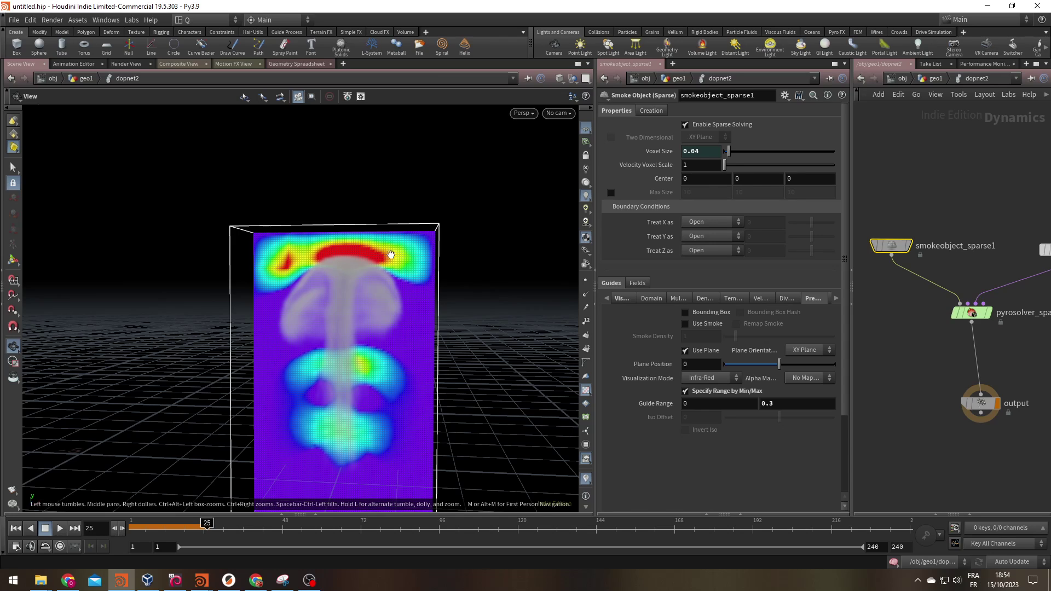
click(972, 317)
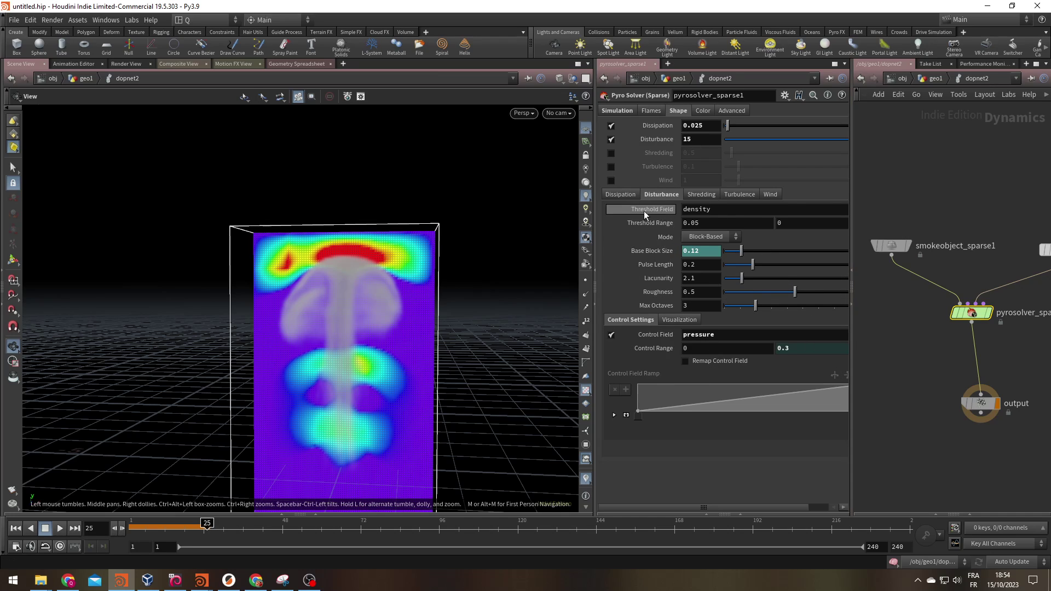
drag(905, 196, 892, 248)
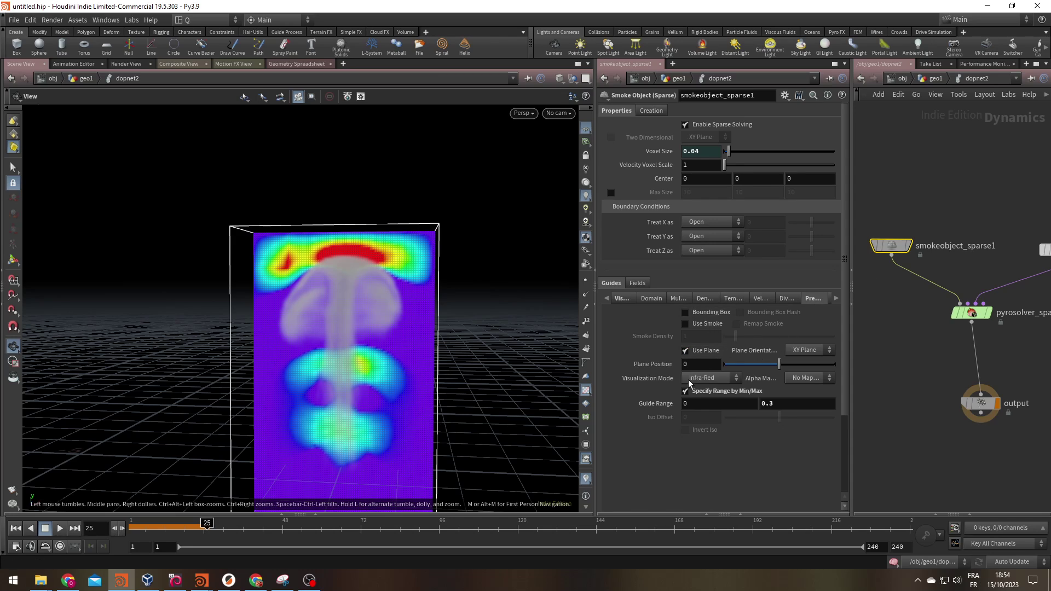
click(605, 299)
click(619, 299)
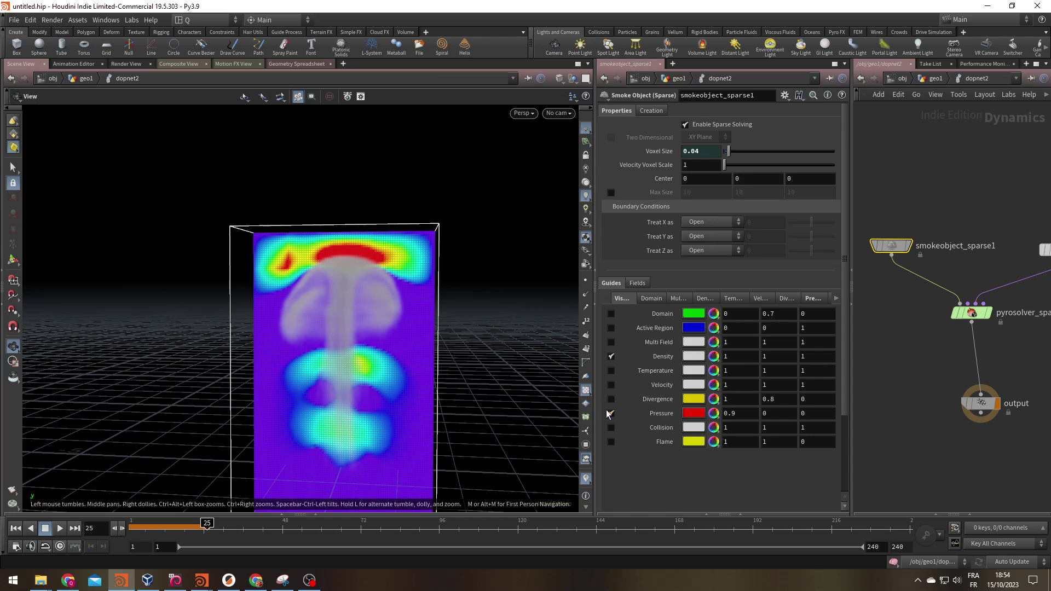
click(611, 414)
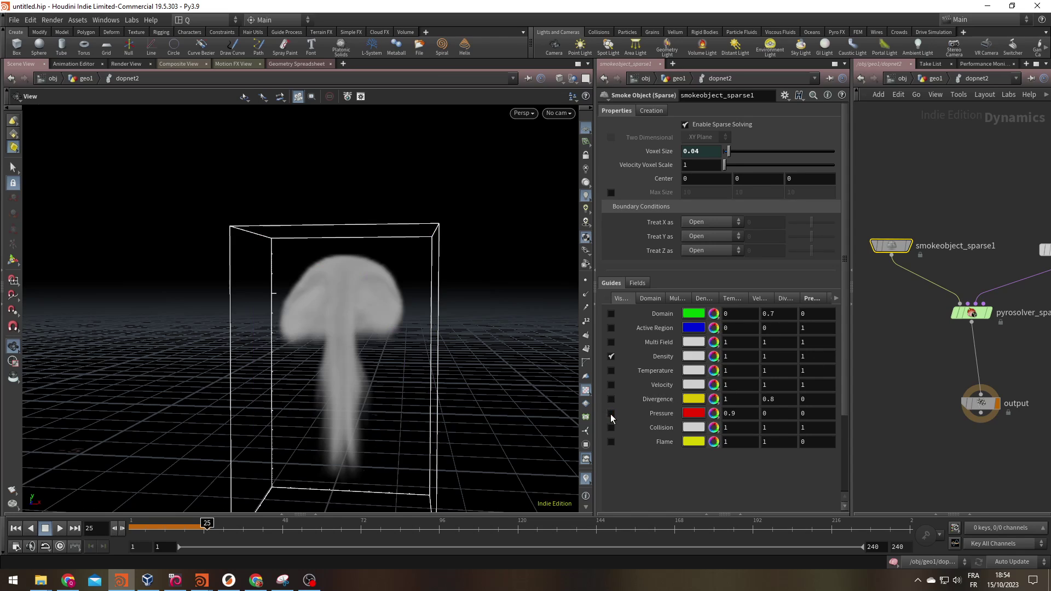
- Enable Visualize Disturbance on pyrosolver_sparse1
double_click(974, 313)
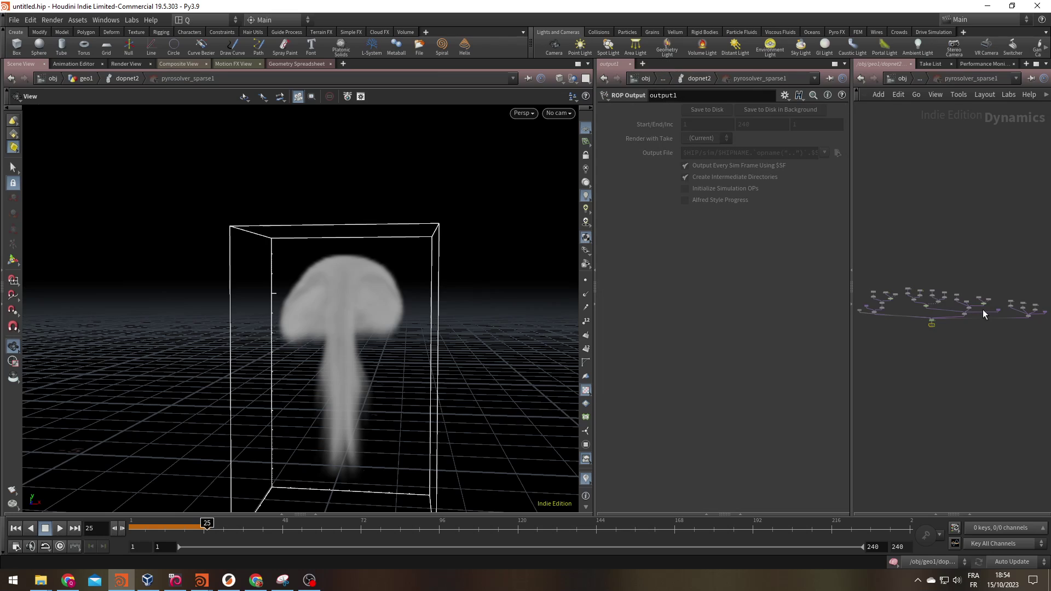
key(u)
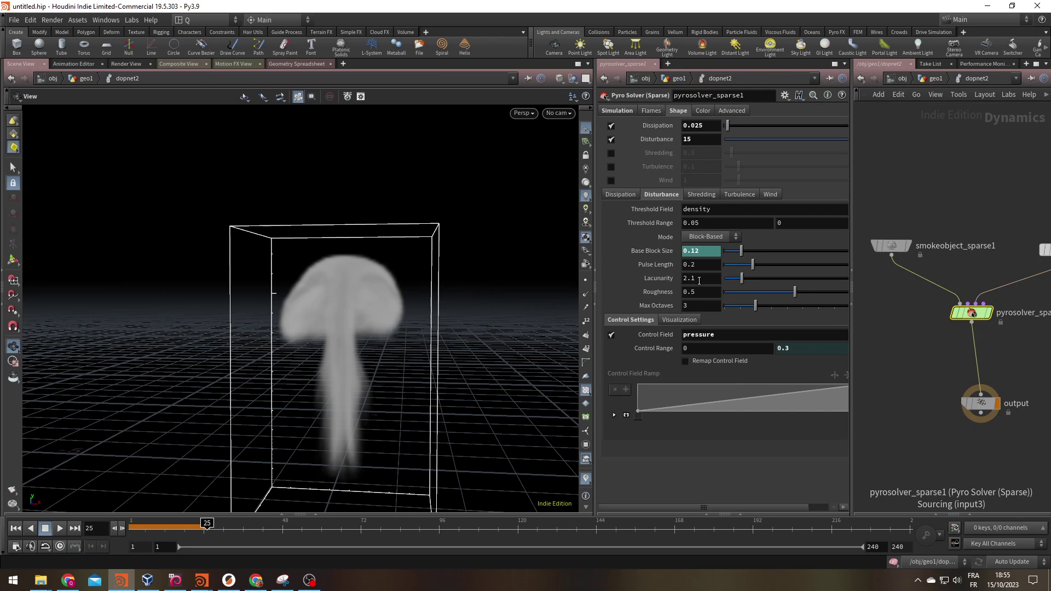
click(674, 321)
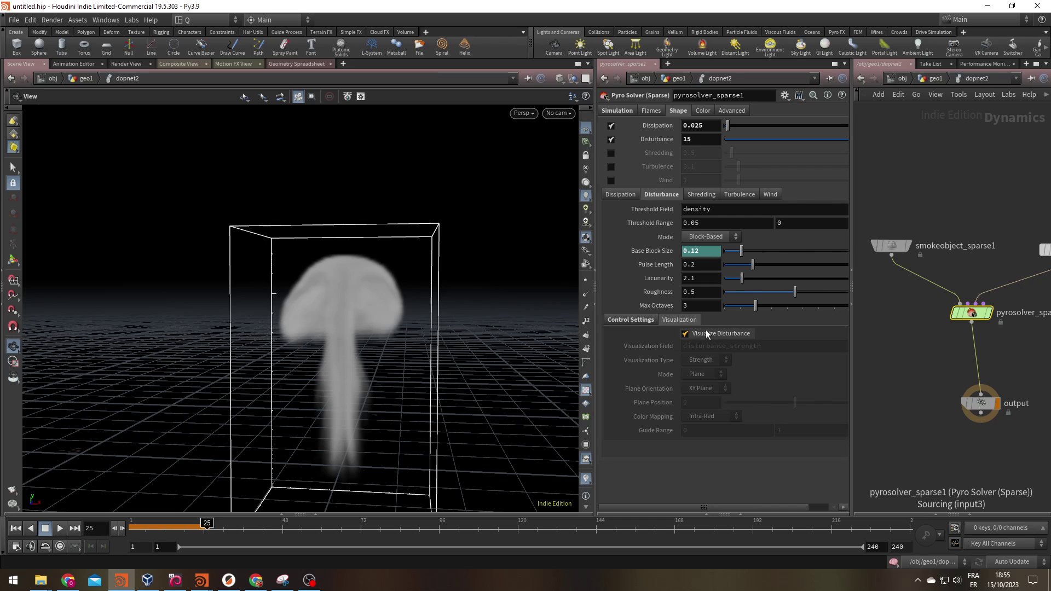
click(686, 334)
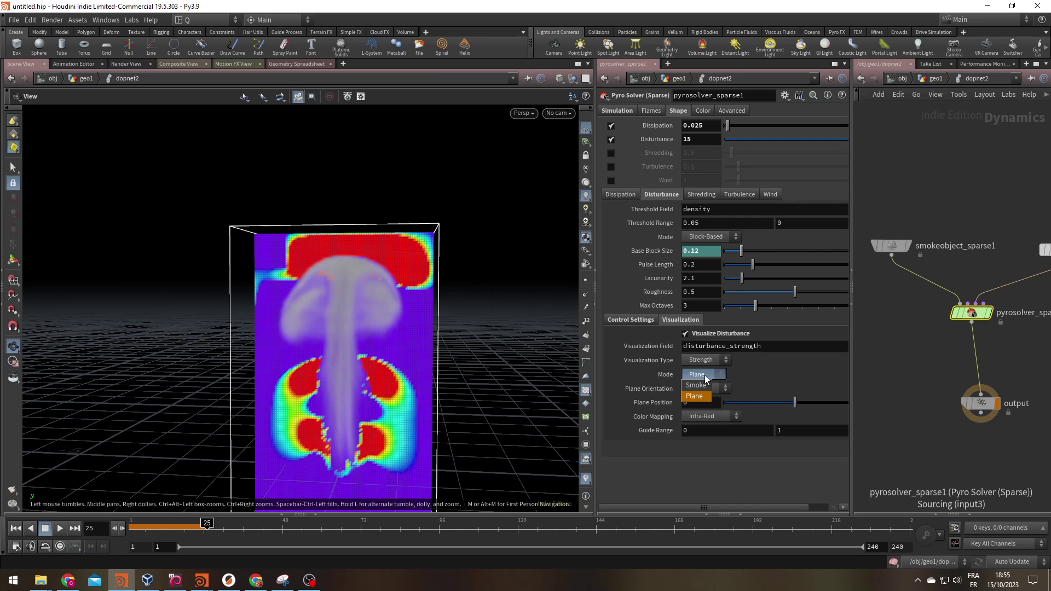
- Replay the simulation from frame 1 to frame 21 and examine the disturbance strength slice around the smoke
click(15, 528)
click(60, 528)
click(60, 528)
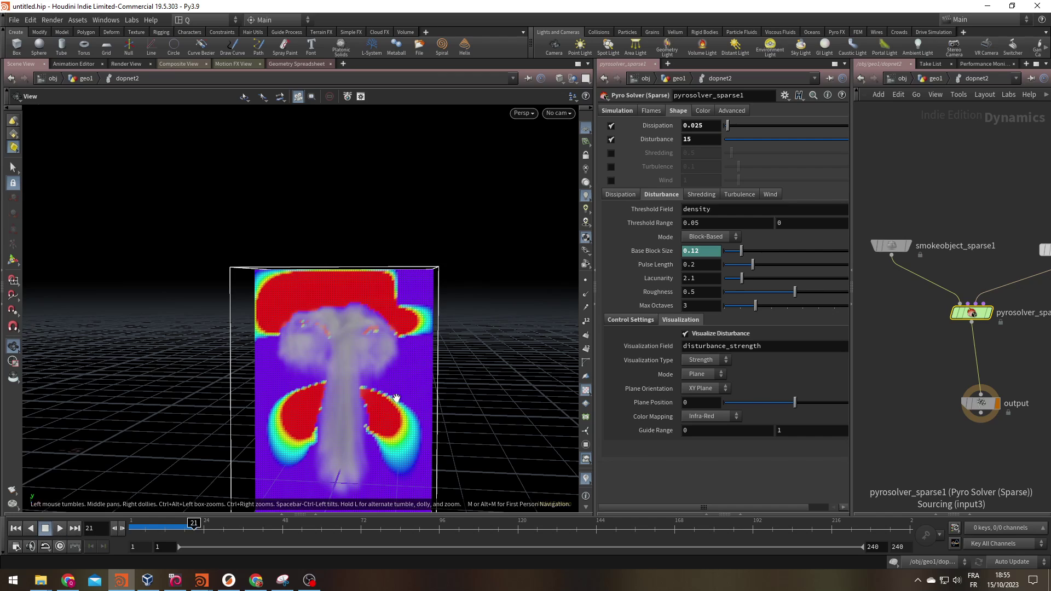
drag(311, 316, 265, 339)
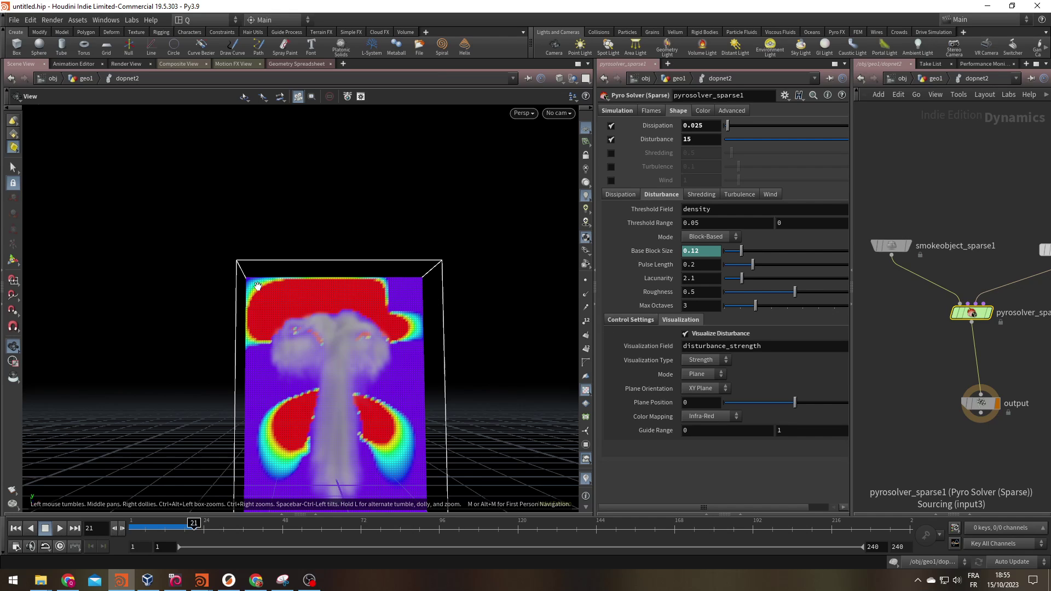
drag(336, 314, 352, 320)
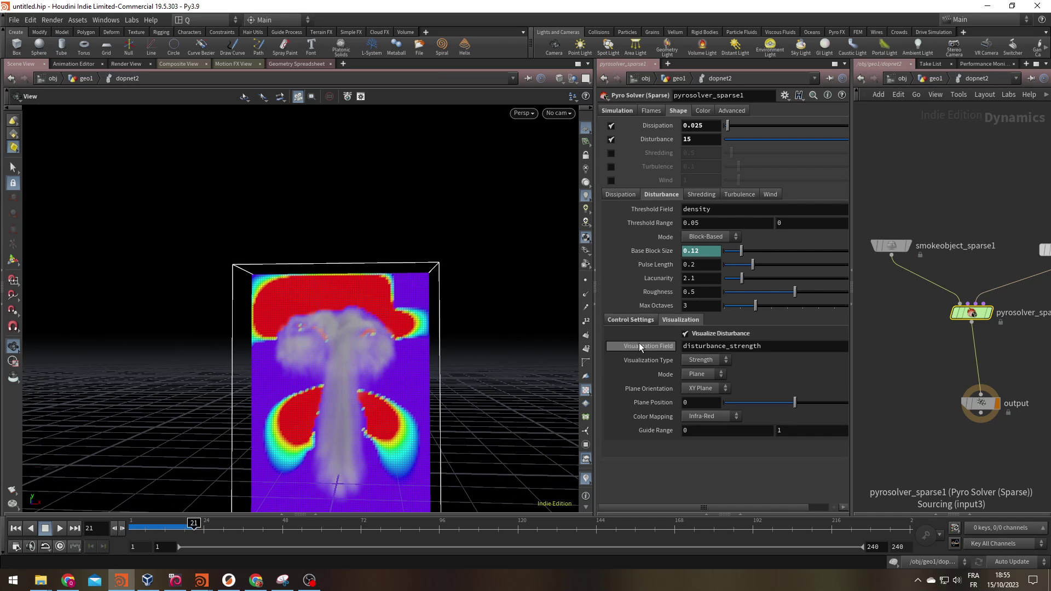
- Turn off Visualize Disturbance and replay the simulation from frame 1 to about frame 15, viewing the smoke up close
click(685, 334)
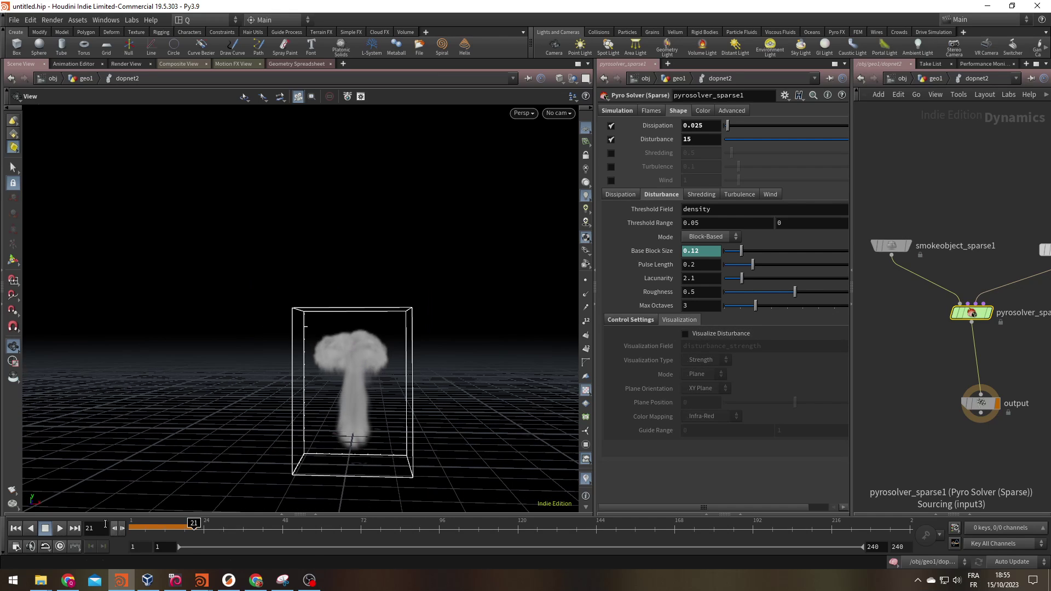
click(16, 529)
click(60, 528)
right_drag(311, 429, 411, 432)
drag(411, 432, 416, 422)
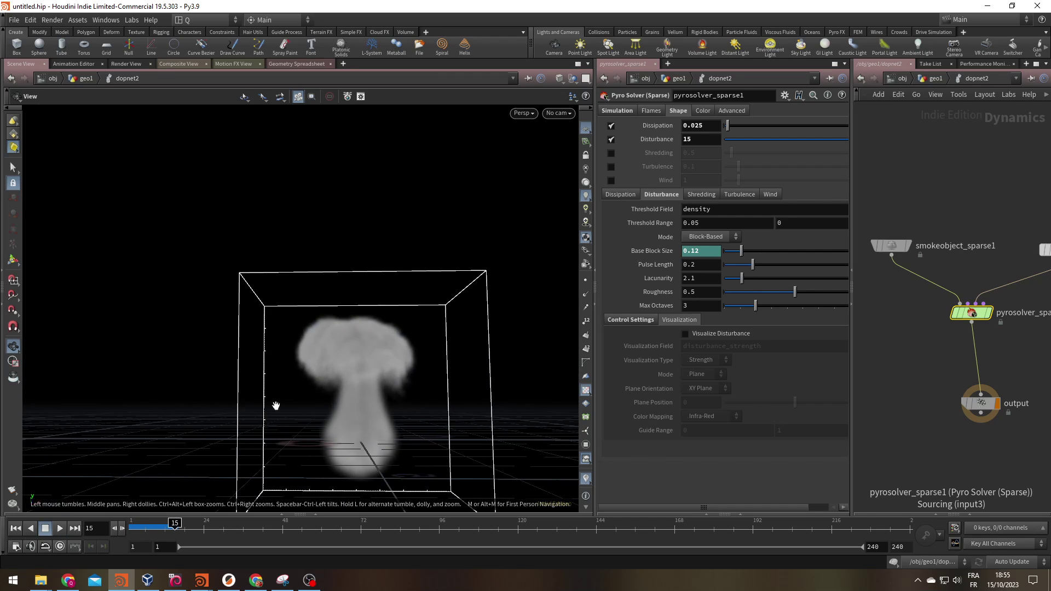
- Scrub the cached early frames to review the pressure-controlled smoke and continue the simulation to about frame 34
drag(137, 524, 181, 524)
drag(289, 290, 345, 441)
click(61, 528)
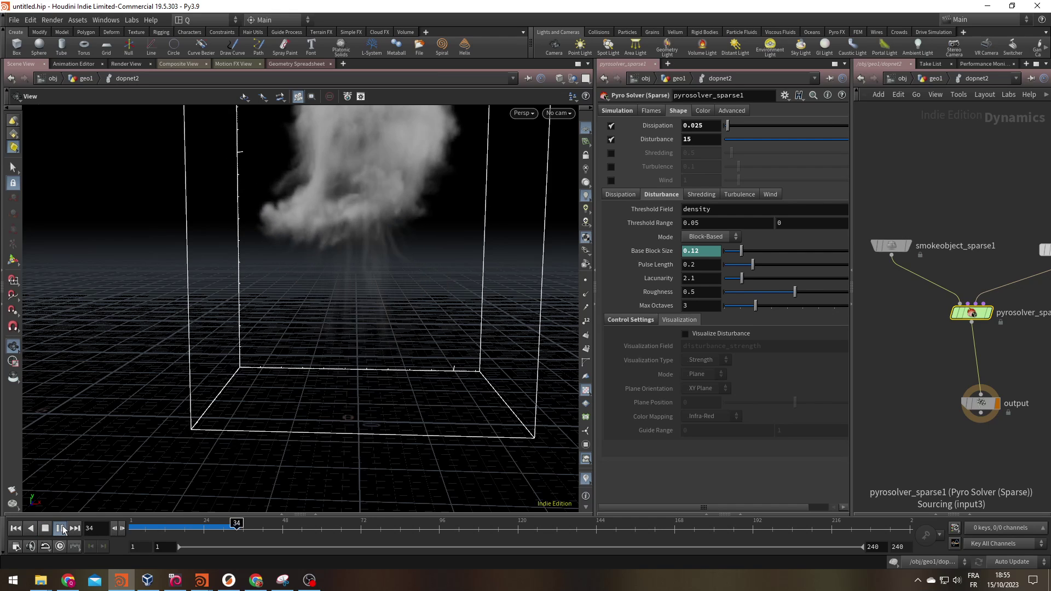
- Continue the simulation from frame 34 to about frame 85 and examine the rising smoke from several views
drag(357, 274, 329, 263)
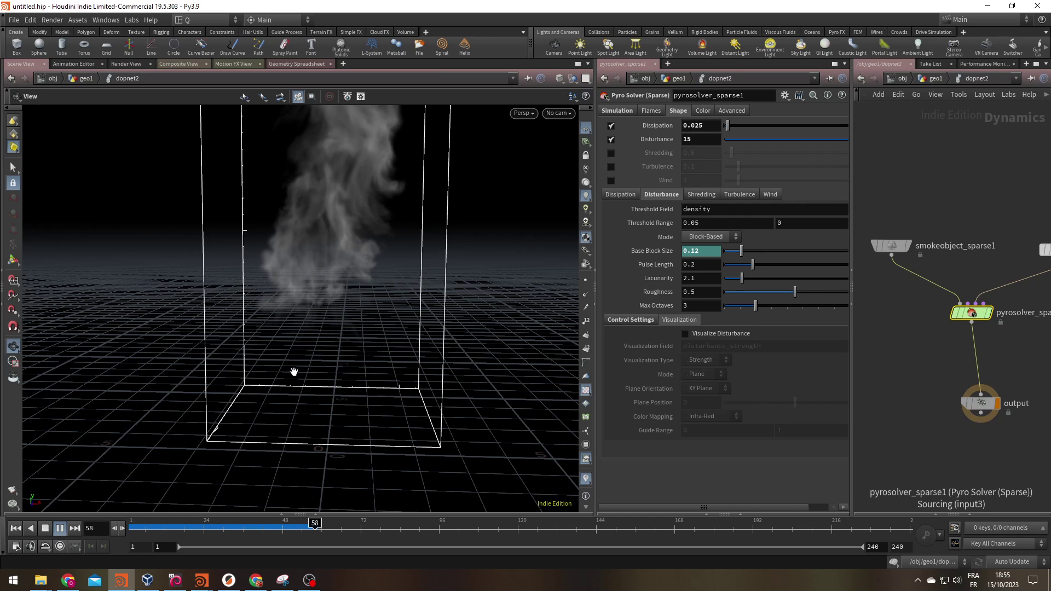
drag(339, 293, 331, 237)
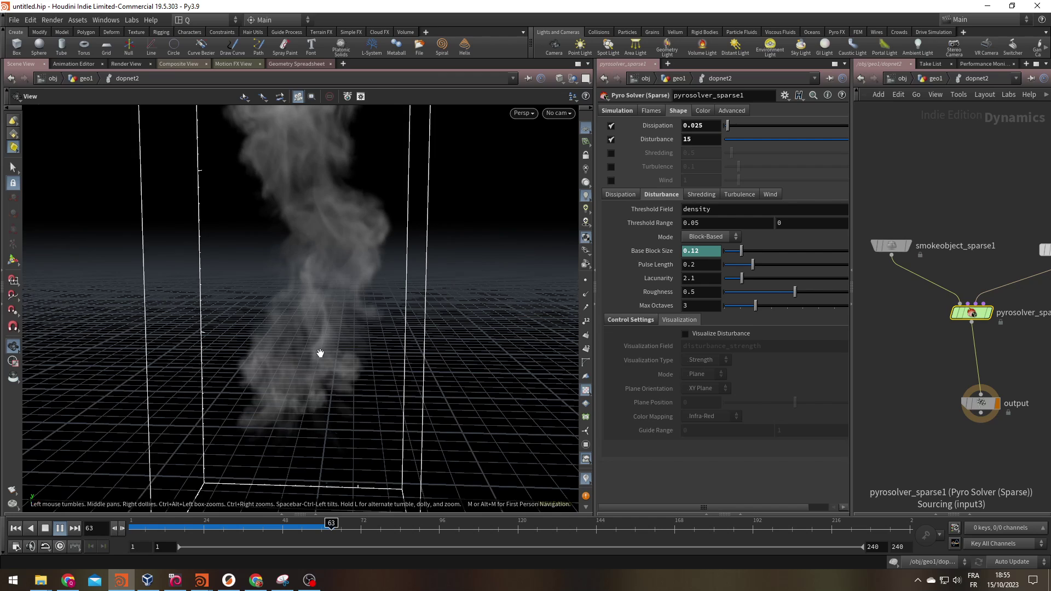
click(61, 528)
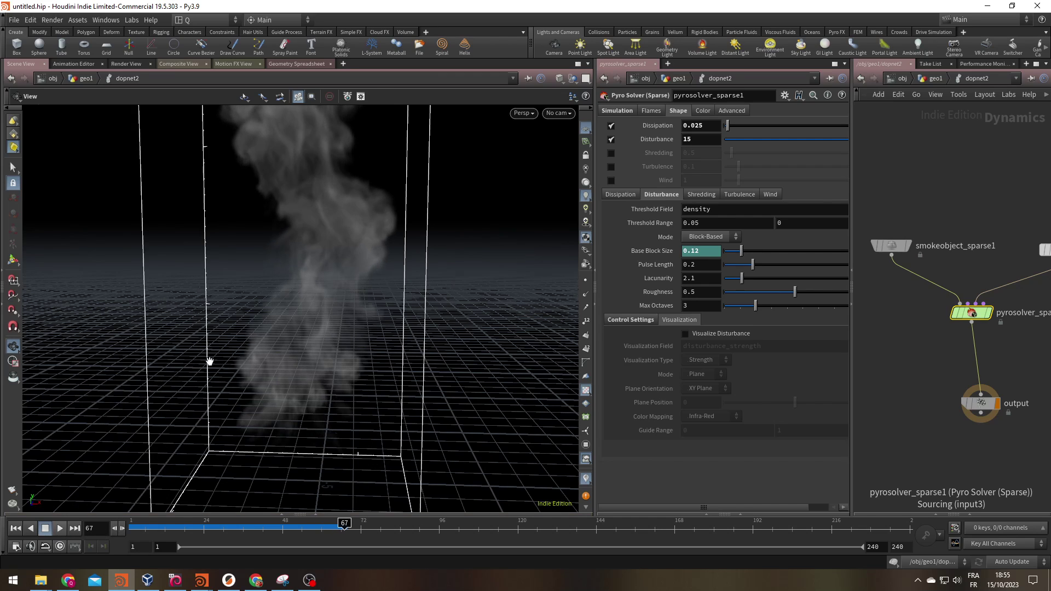
drag(211, 359, 281, 369)
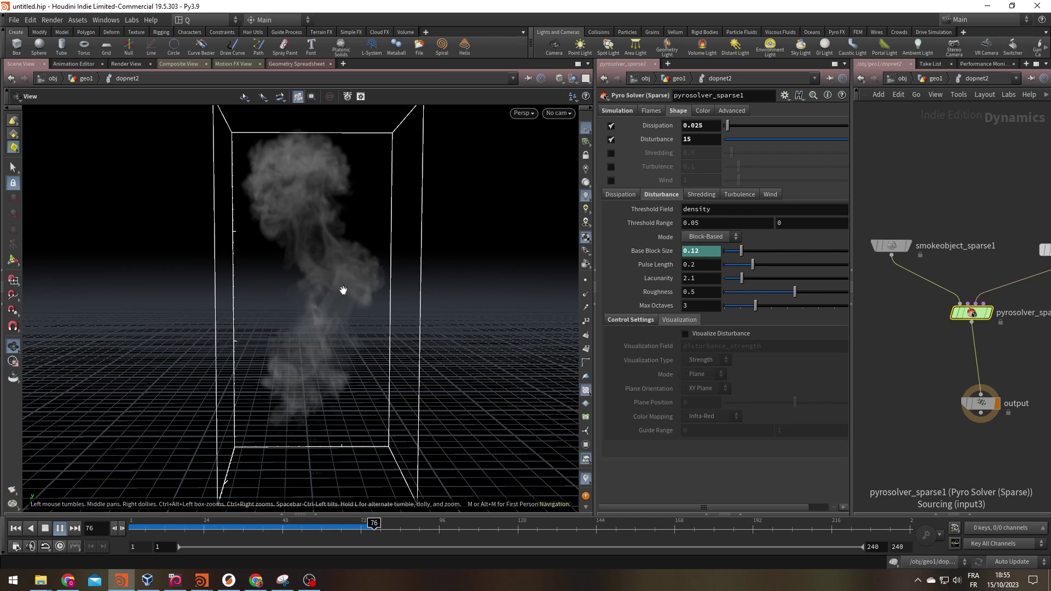
drag(307, 403, 342, 341)
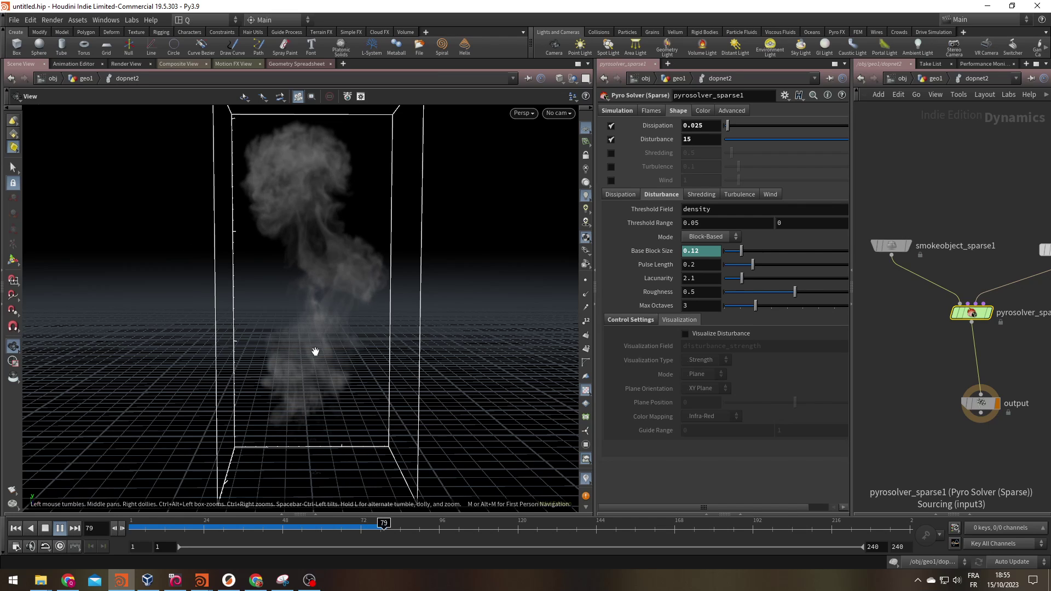
scroll(312, 349, up, 1)
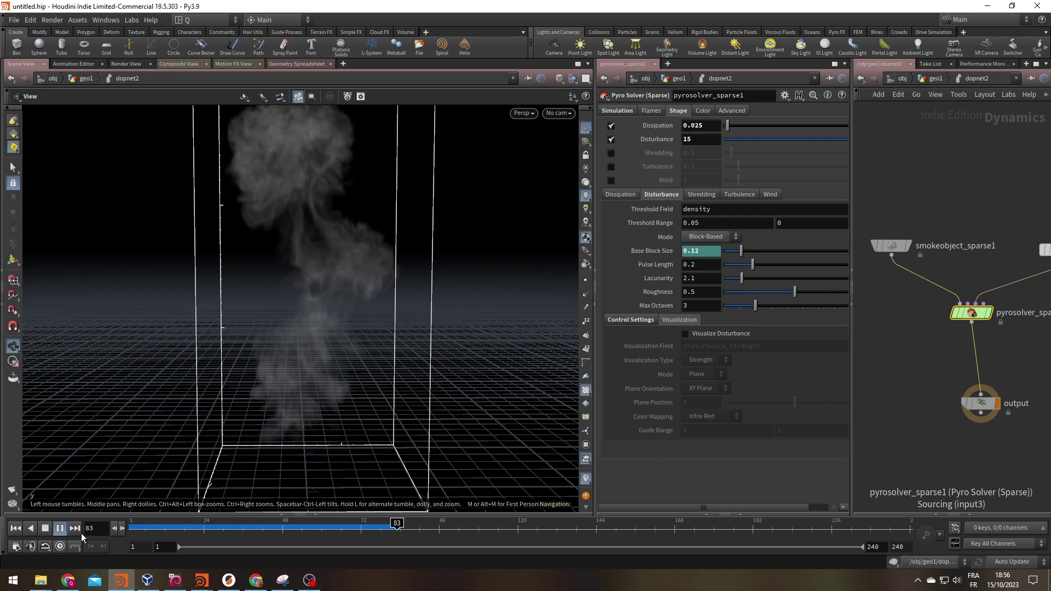
click(59, 529)
- Replay the cached frames from frame 28 to about frame 79 and inspect the smoke plume at frame 73
drag(335, 370, 322, 329)
click(182, 513)
drag(169, 527, 216, 529)
click(320, 426)
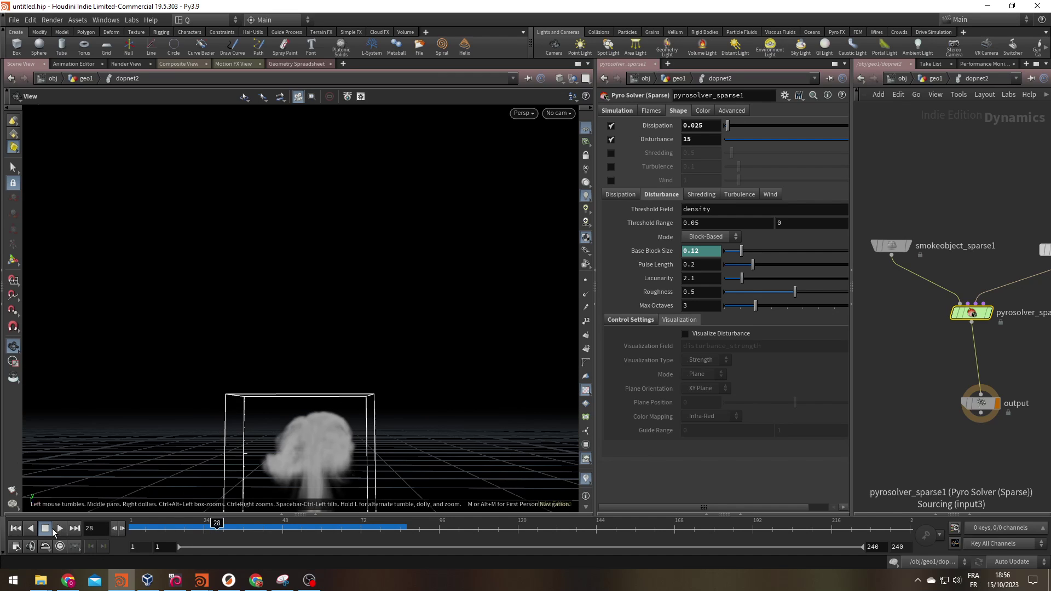
click(56, 529)
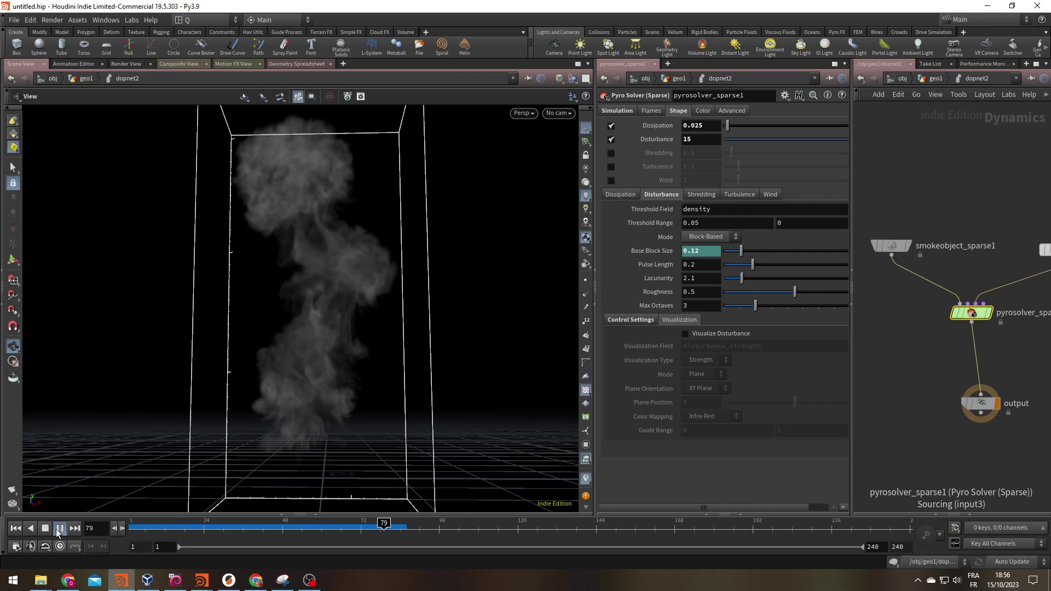
click(57, 529)
scroll(345, 431, up, 3)
drag(232, 529, 364, 529)
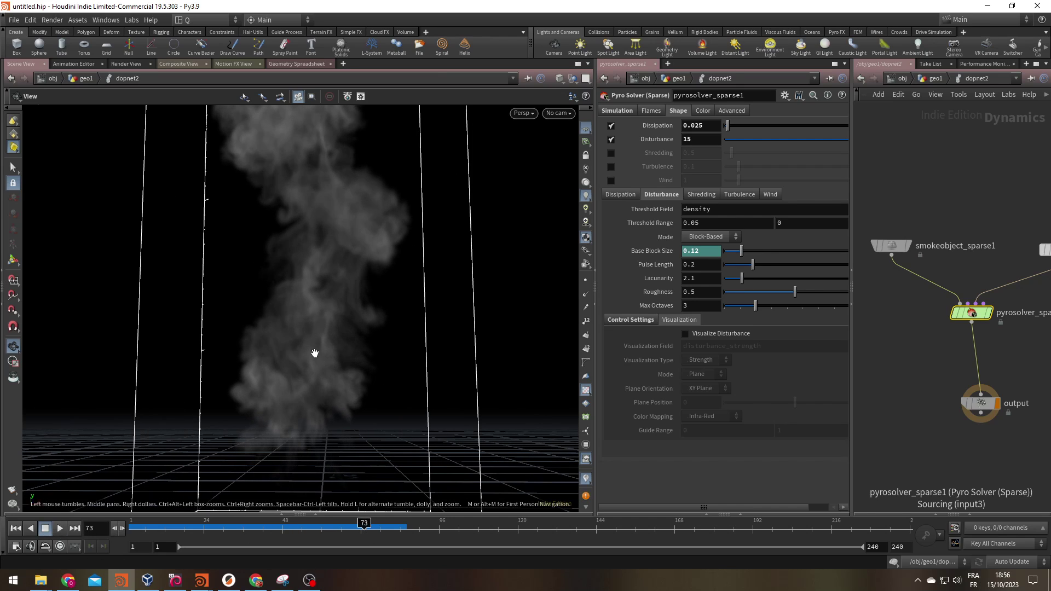
drag(317, 308, 313, 429)
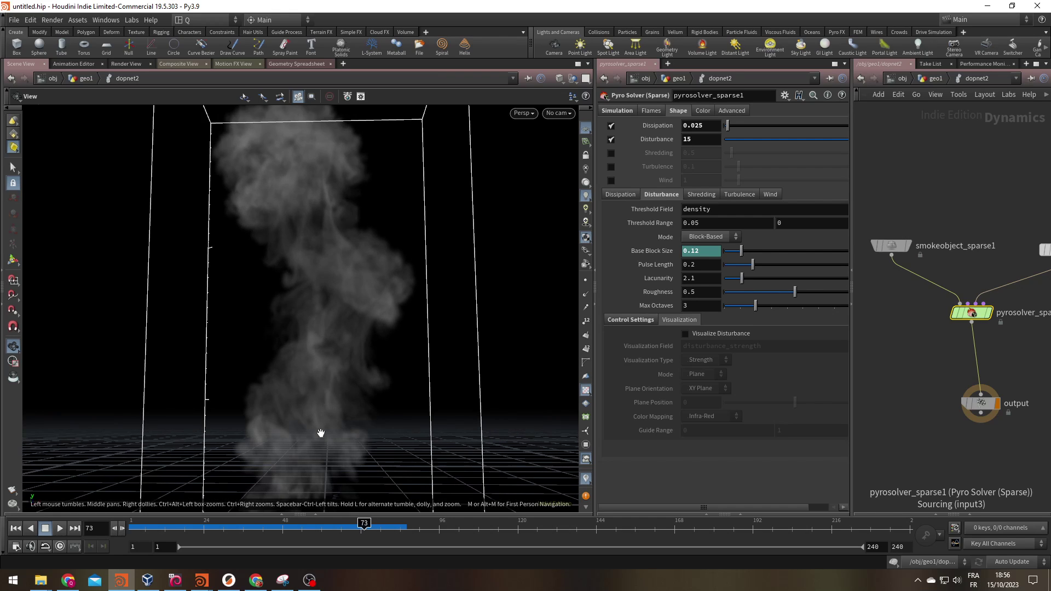
- Scrub through the cached frames, from the later plume back to the early smoke and forward to frame 53, comparing the smoke's shape
click(332, 528)
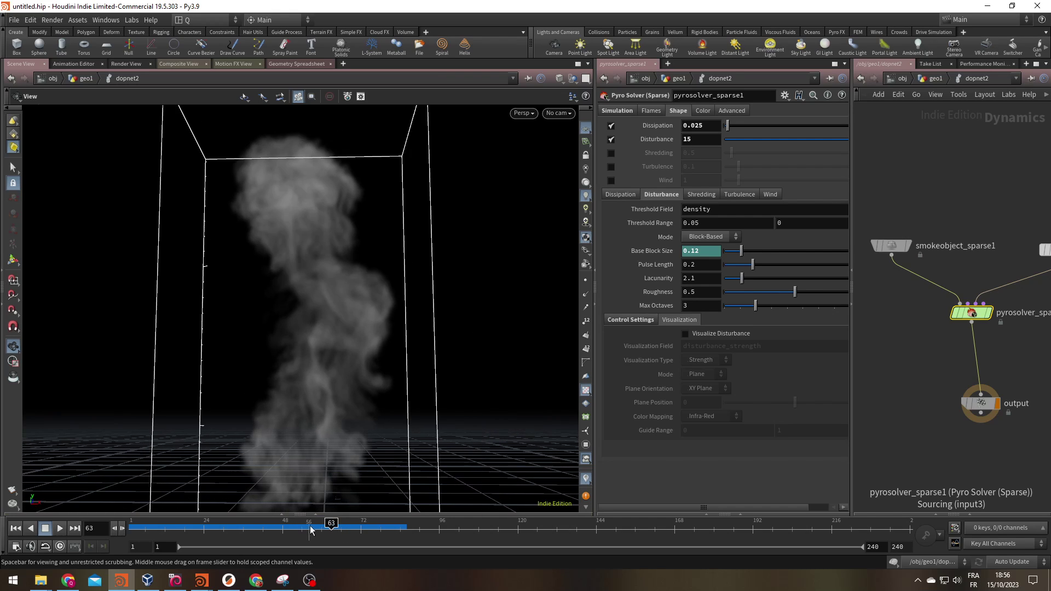
click(370, 528)
click(366, 528)
drag(394, 415, 310, 421)
mouse_move(225, 528)
mouse_down()
mouse_move(166, 543)
mouse_move(217, 537)
mouse_up()
middle_drag(291, 474, 303, 274)
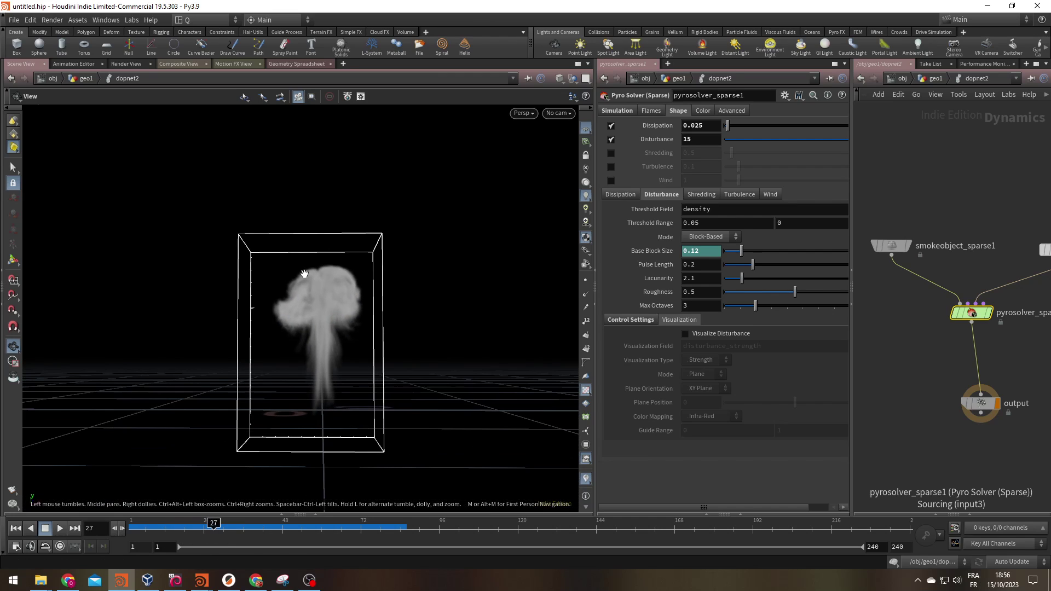
drag(142, 529, 190, 529)
right_drag(371, 310, 338, 370)
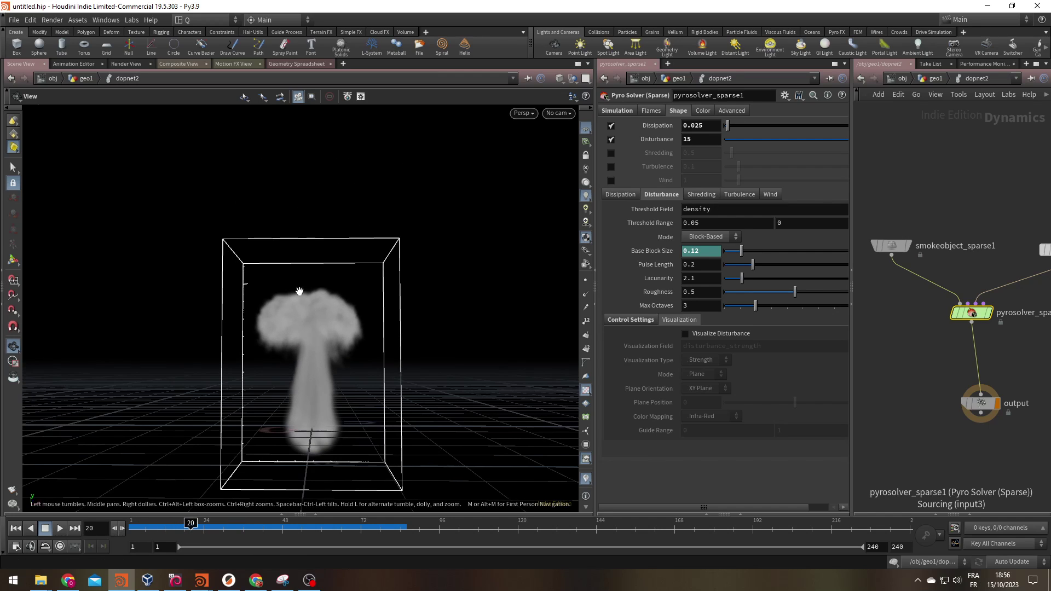
drag(154, 528, 240, 527)
drag(441, 325, 345, 455)
drag(241, 530, 299, 534)
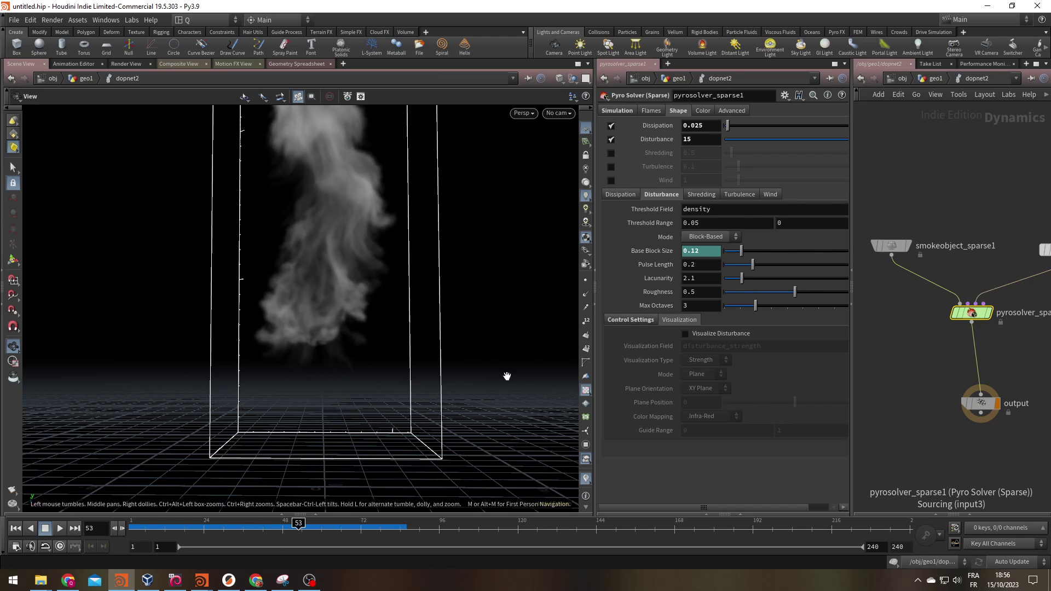
- Show the disturbance Control Settings of pyrosolver_sparse1 and examine the whole smoke plume at frame 53
click(626, 318)
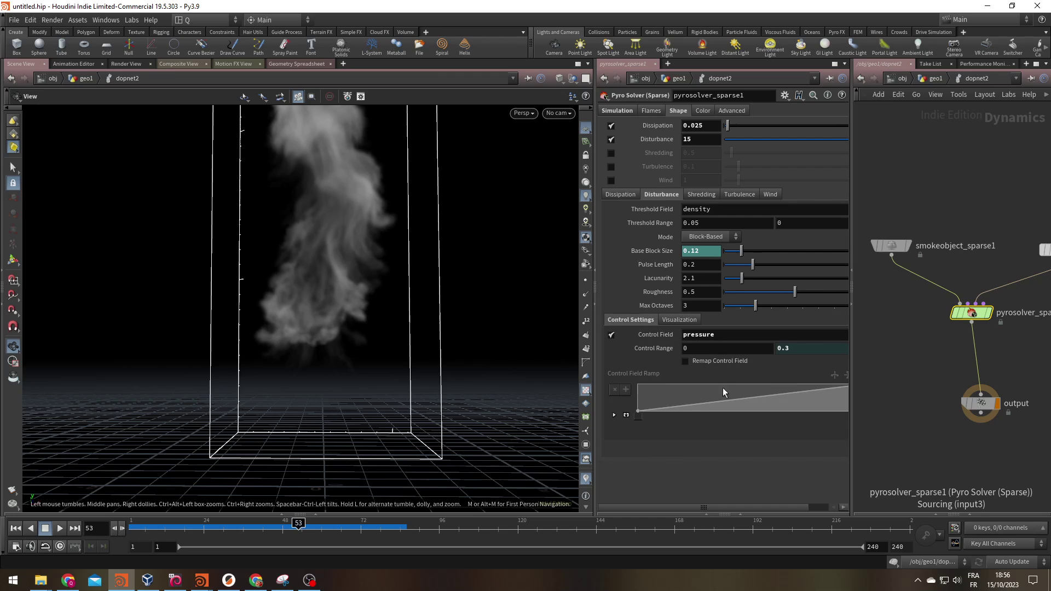
middle_drag(371, 331, 355, 358)
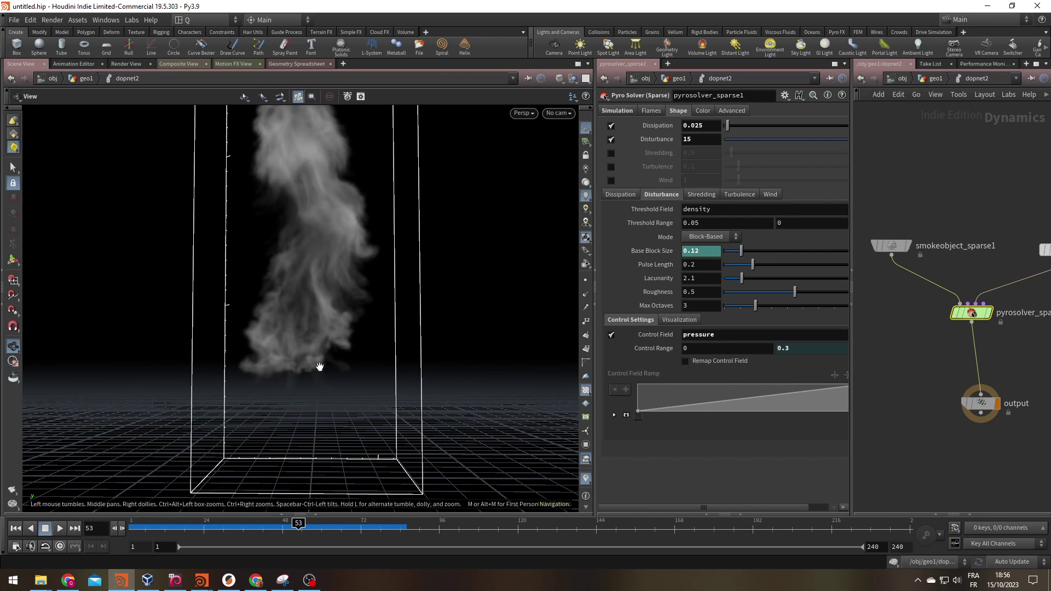
right_drag(399, 335, 397, 319)
middle_drag(385, 299, 354, 329)
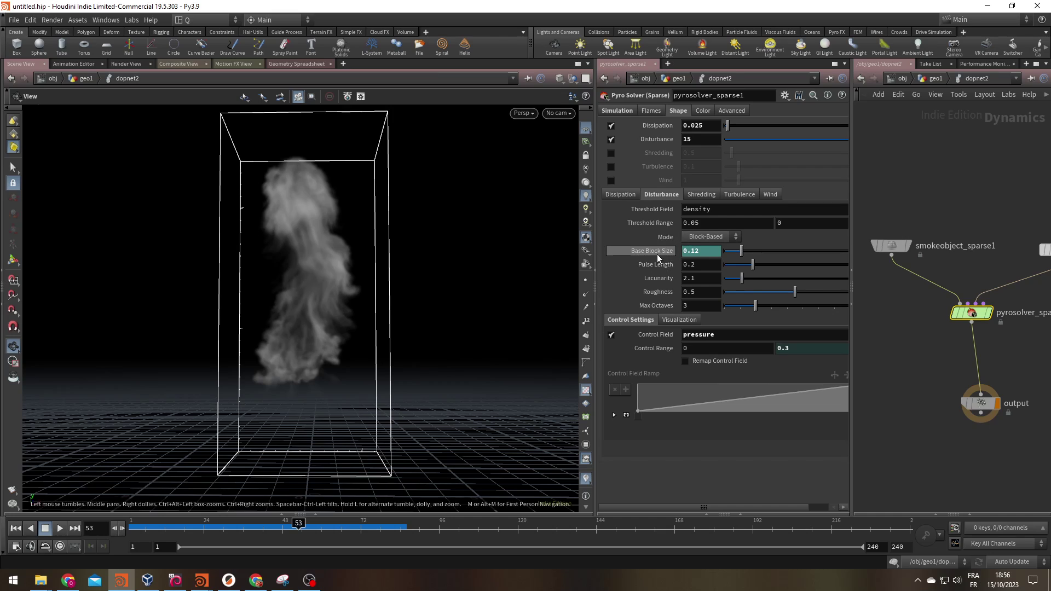
- Compare the Voxel Size of smokeobject_sparse1 with the Base Block Size expression on pyrosolver_sparse1
click(890, 244)
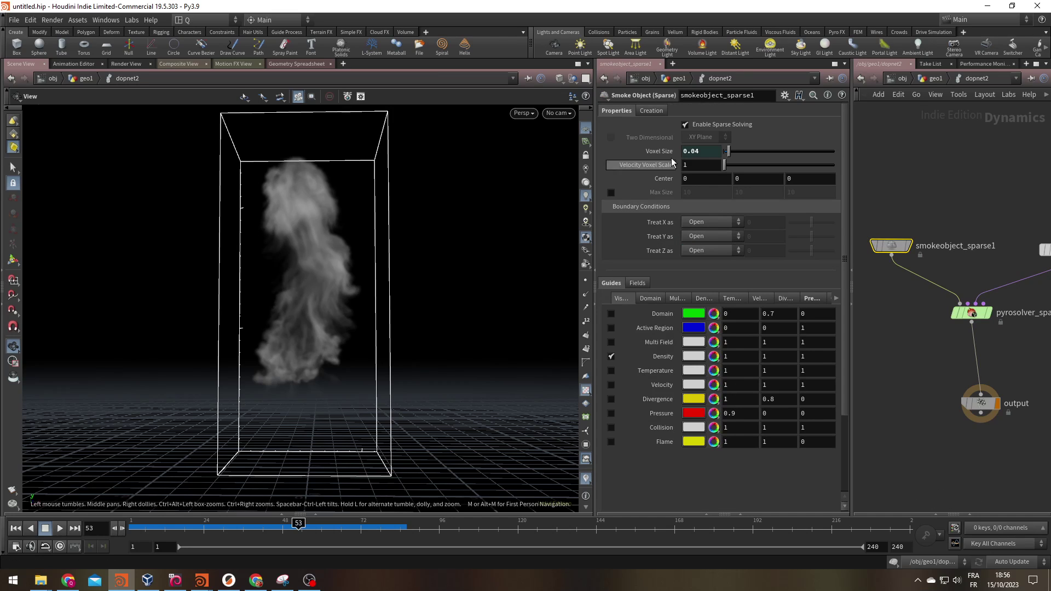
click(972, 313)
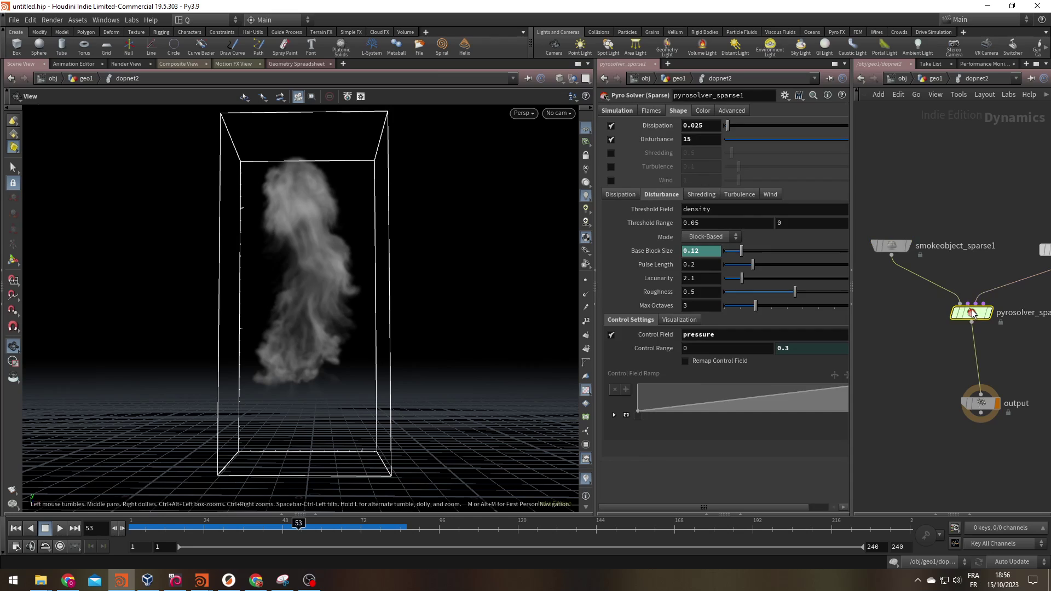
click(649, 250)
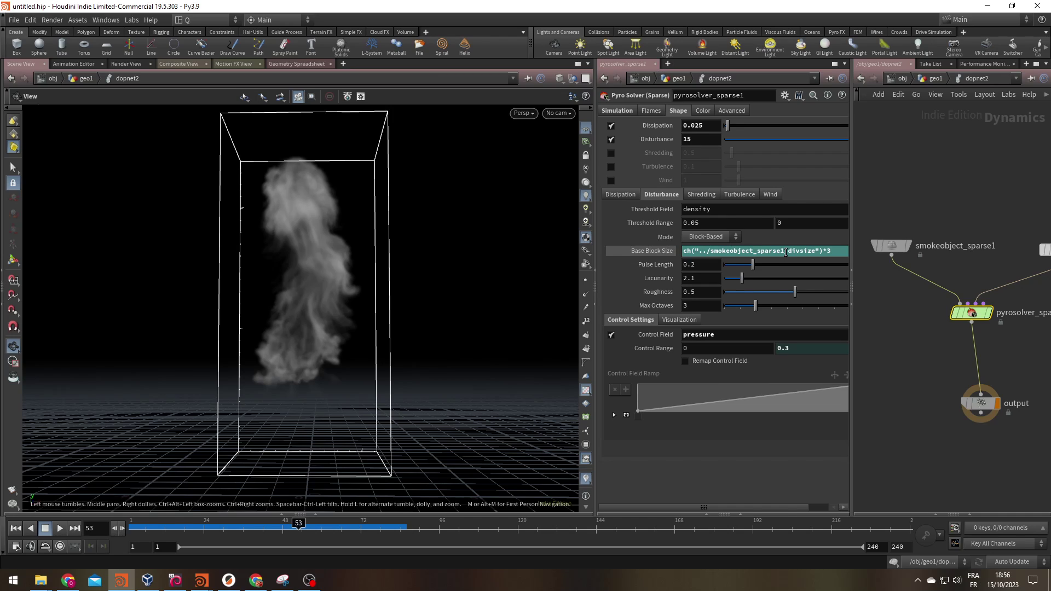
click(622, 248)
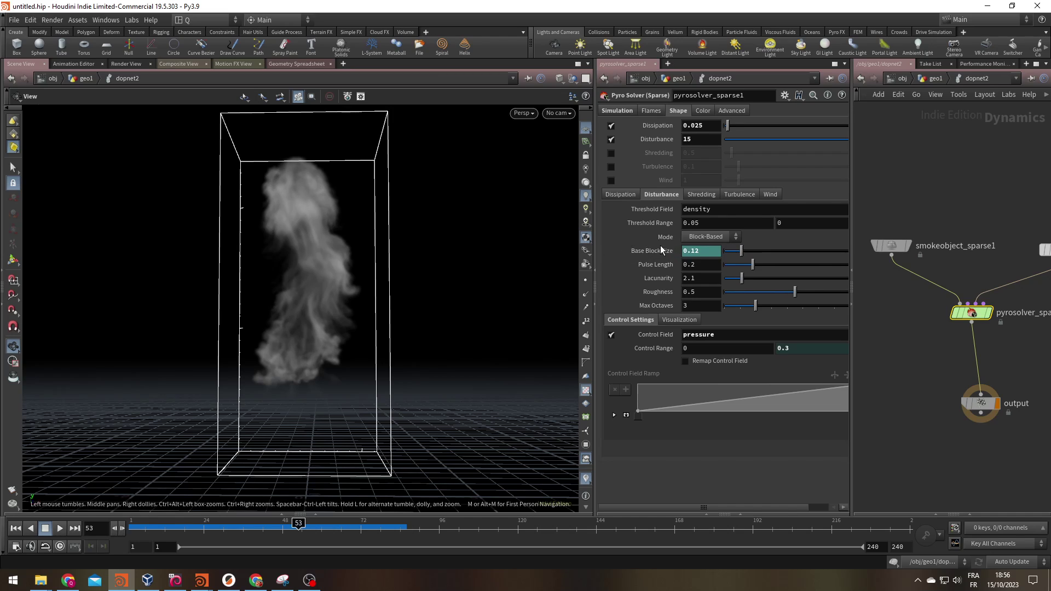
click(897, 244)
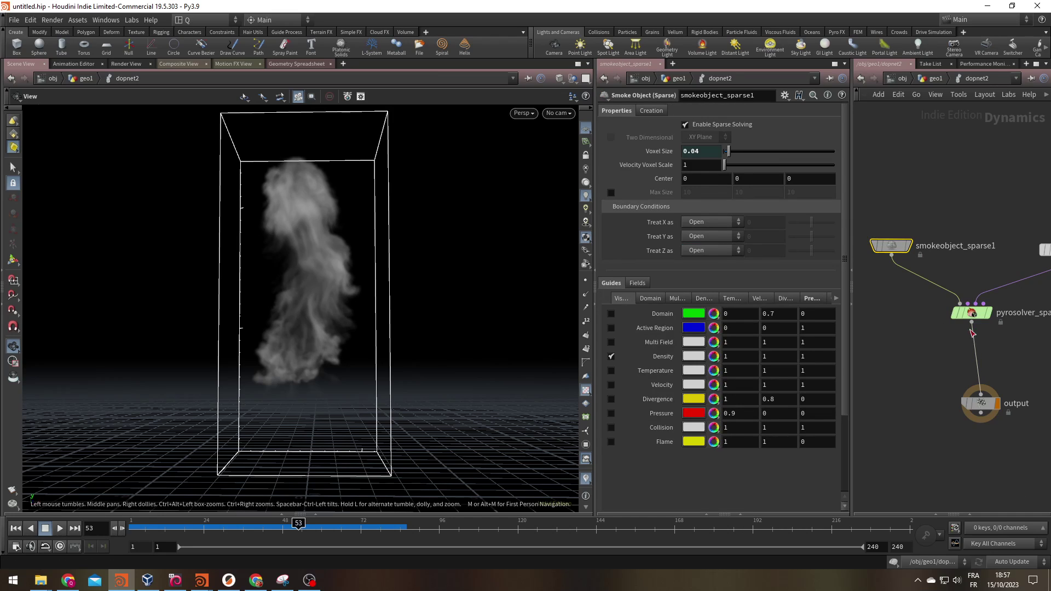
click(972, 312)
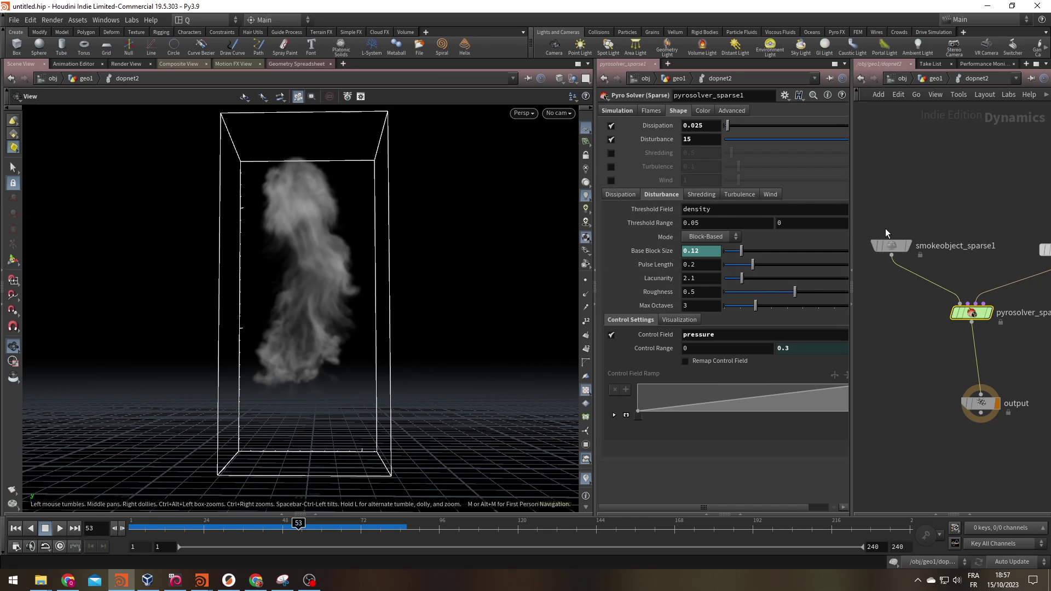
click(653, 254)
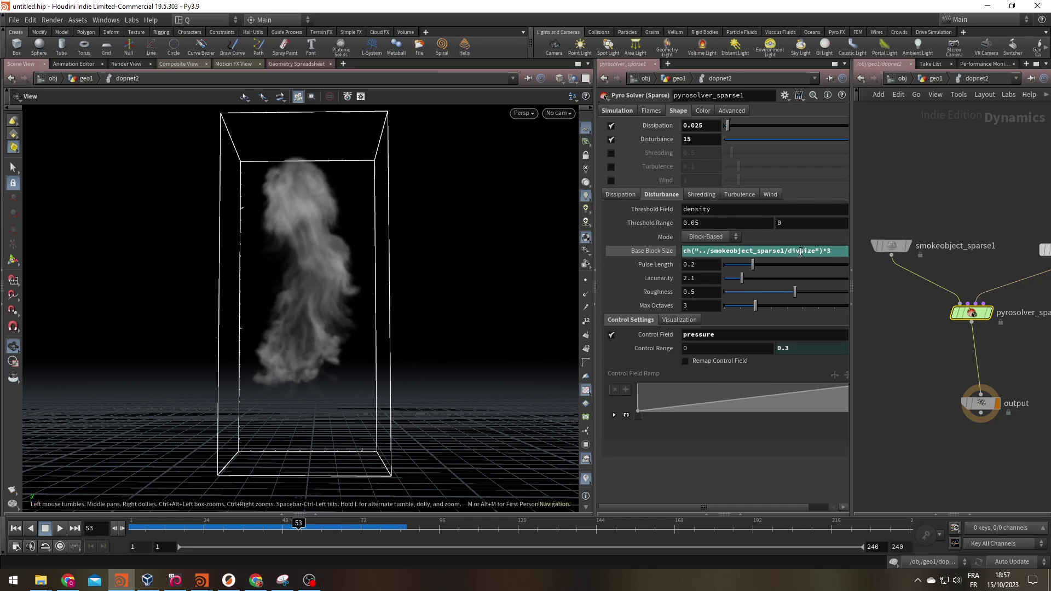
click(651, 251)
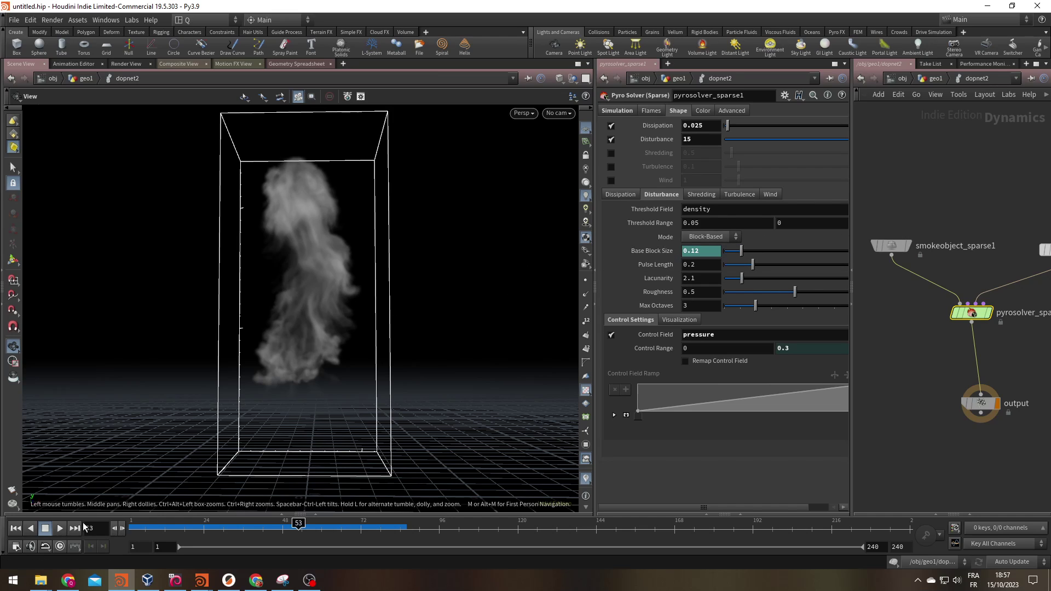
- Set the Disturbance on pyrosolver_sparse1 to 20 and return to frame 1
drag(161, 528, 178, 547)
drag(692, 140, 669, 154)
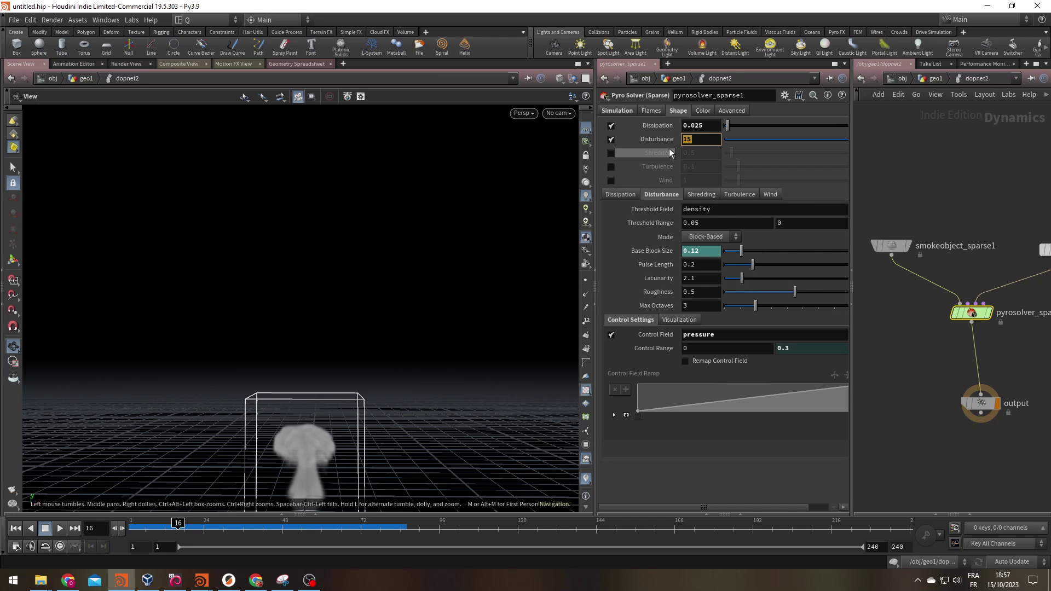
text(20)
key(Return)
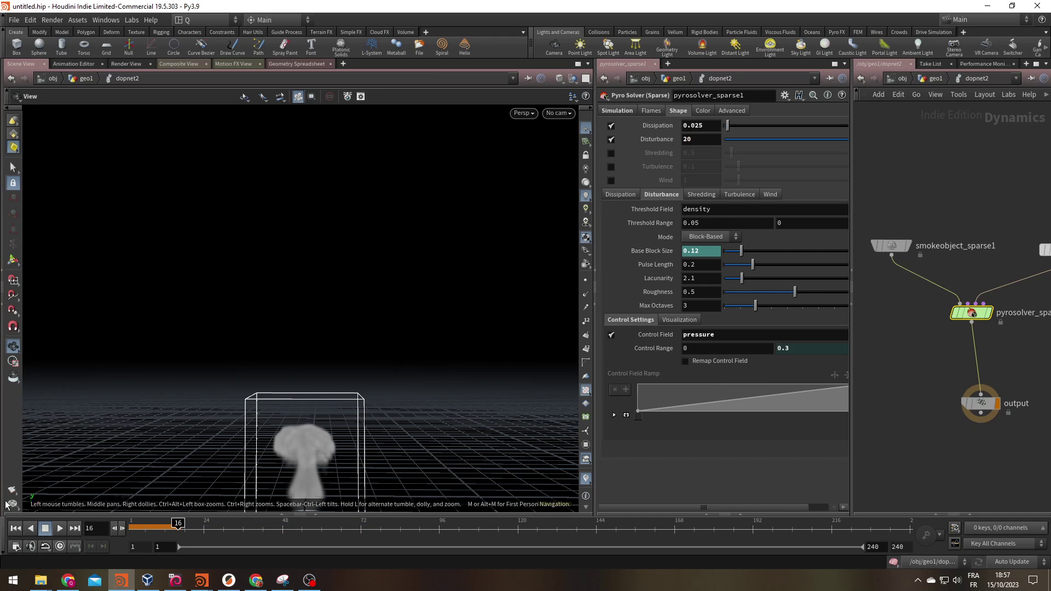
click(16, 528)
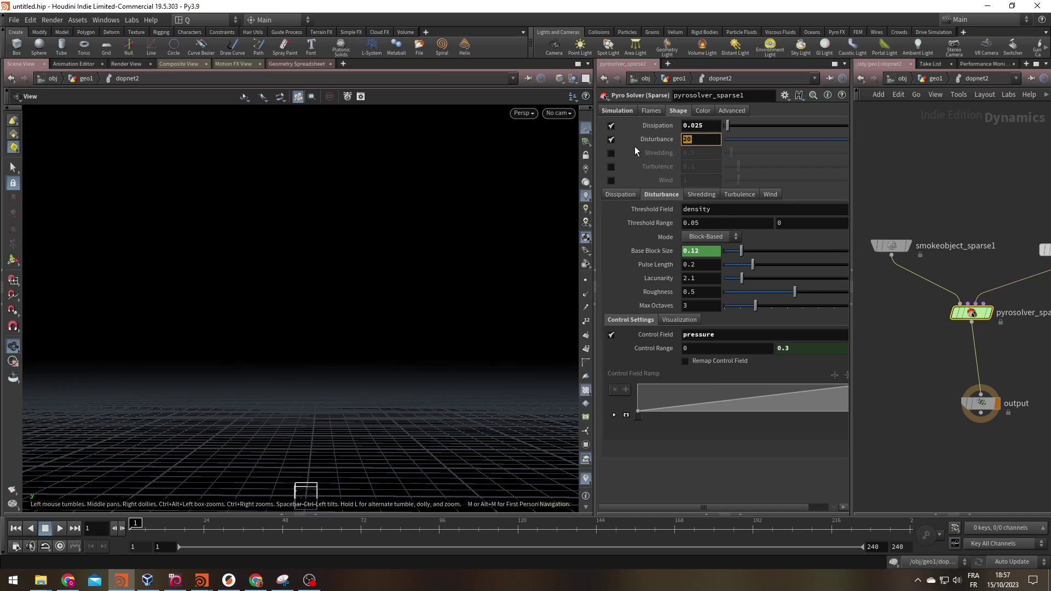
- Set the Disturbance on pyrosolver_sparse1 to 25 and simulate from frame 1 to frame 13
text(25)
key(Return)
key(Up)
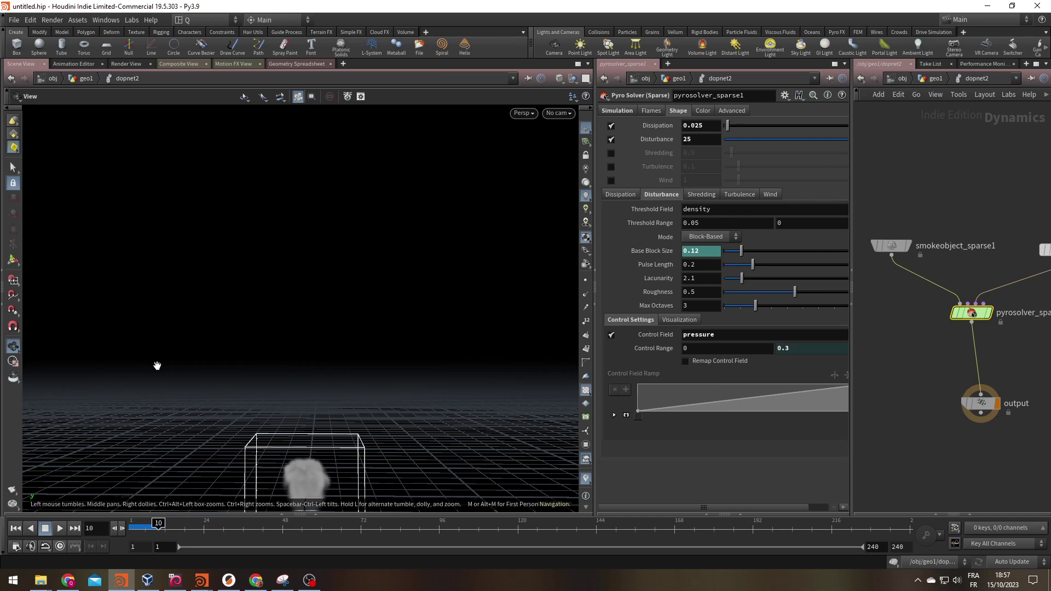
middle_drag(315, 418, 309, 312)
right_drag(310, 312, 283, 383)
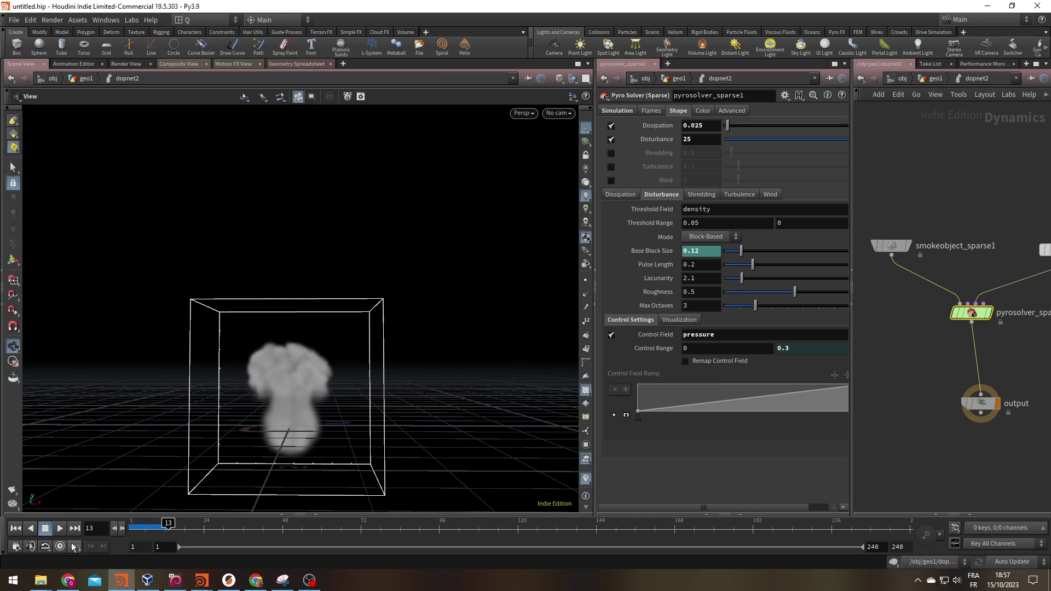
- Continue the simulation from frame 13 to frame 46 and examine the more strongly disturbed smoke
click(60, 529)
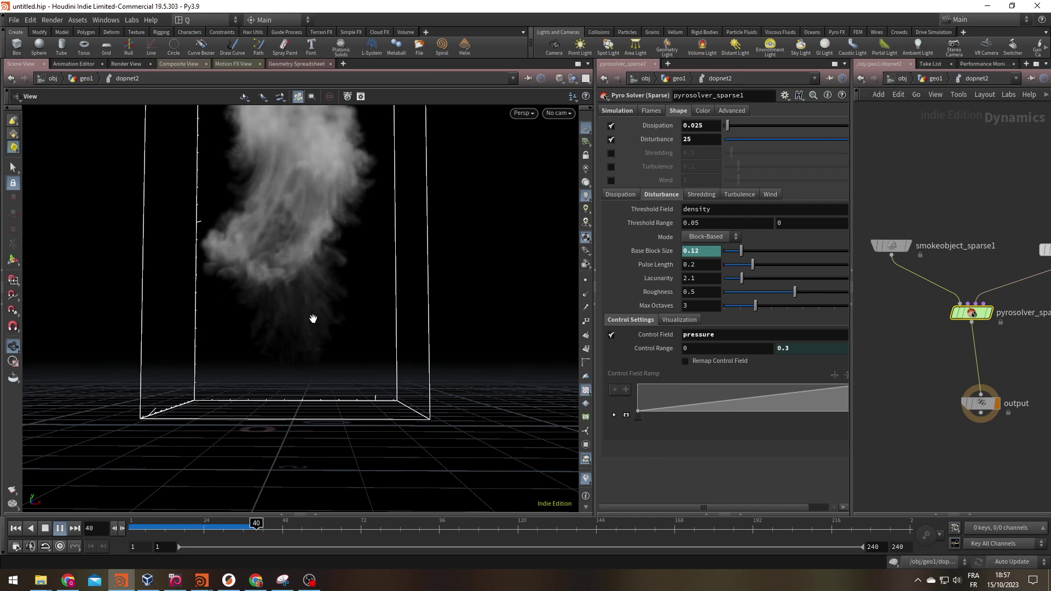
click(59, 527)
middle_drag(291, 242, 275, 374)
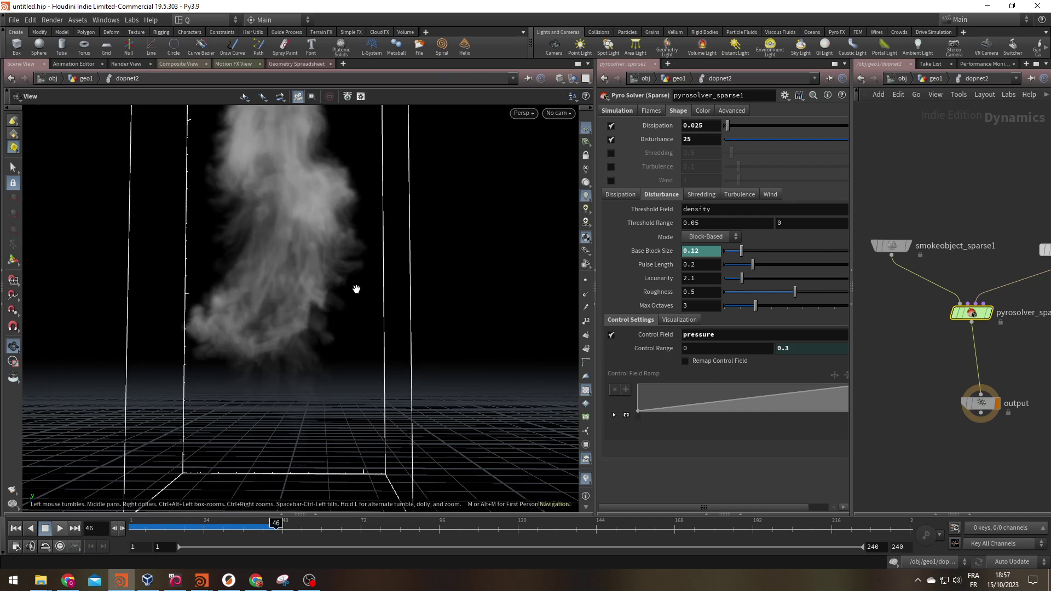
scroll(350, 274, down, 4)
middle_drag(343, 255, 305, 385)
- Set the Disturbance on pyrosolver_sparse1 to 20 and restart the simulation from frame 1
click(698, 141)
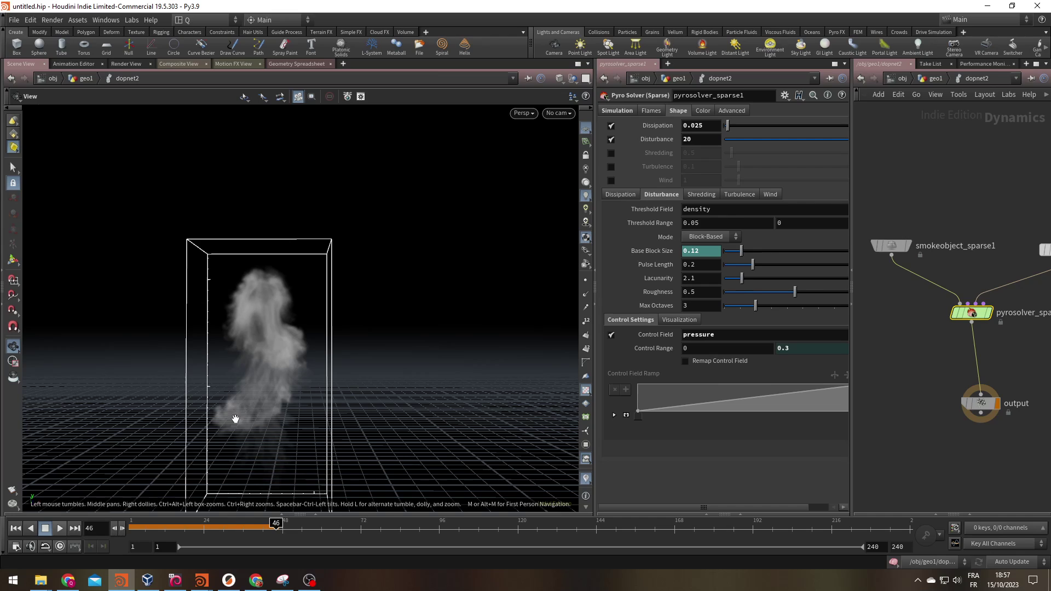
click(14, 529)
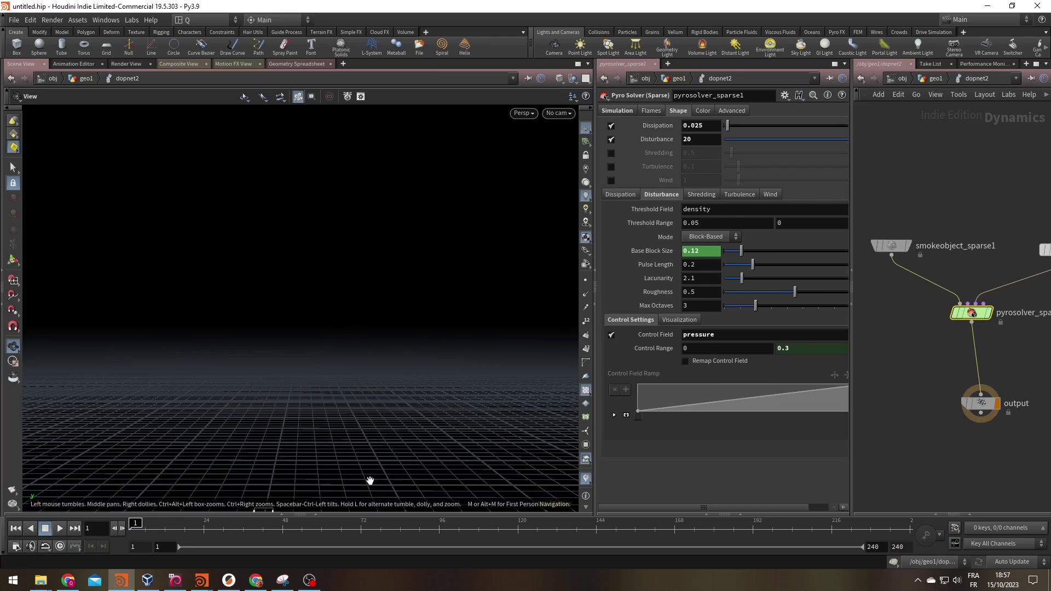
click(58, 529)
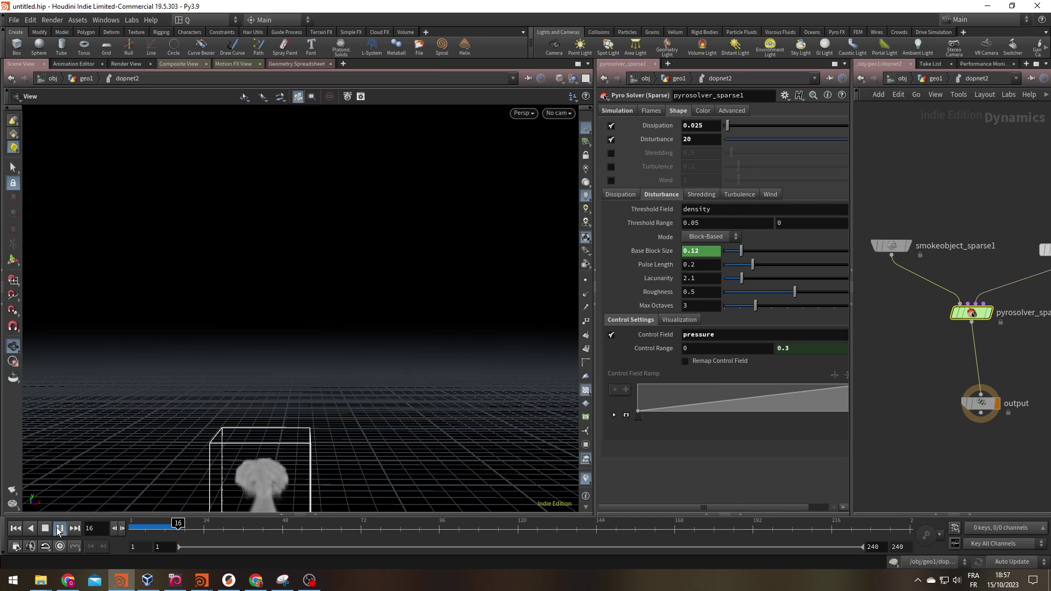
- Continue the simulation to frame 59 and examine the rising smoke at Disturbance 20
middle_drag(321, 483, 314, 367)
mouse_move(296, 402)
mouse_down()
mouse_move(270, 390)
mouse_move(296, 406)
mouse_up()
middle_drag(296, 406, 266, 331)
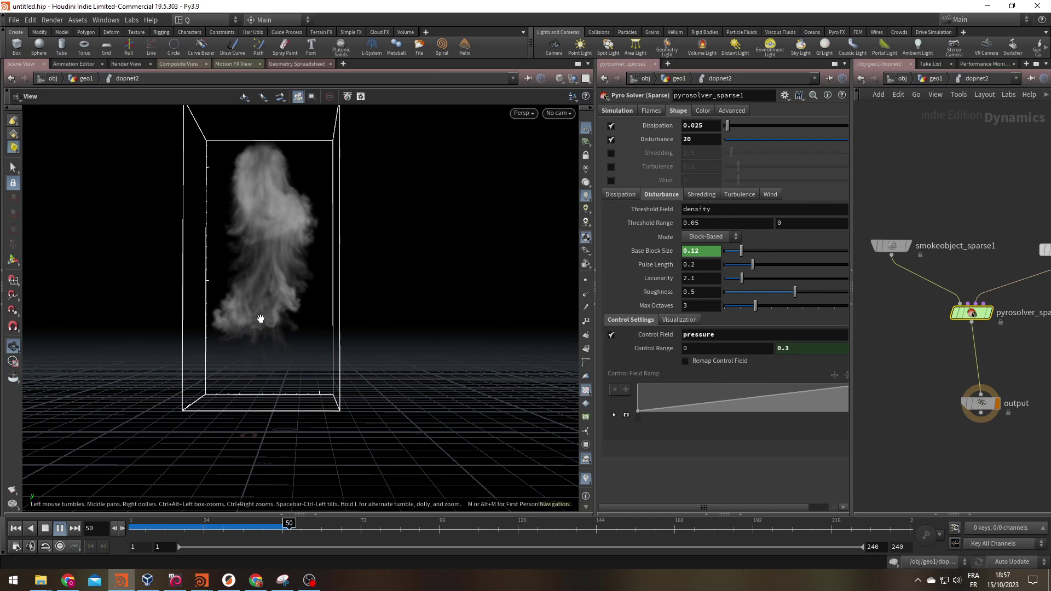
click(62, 531)
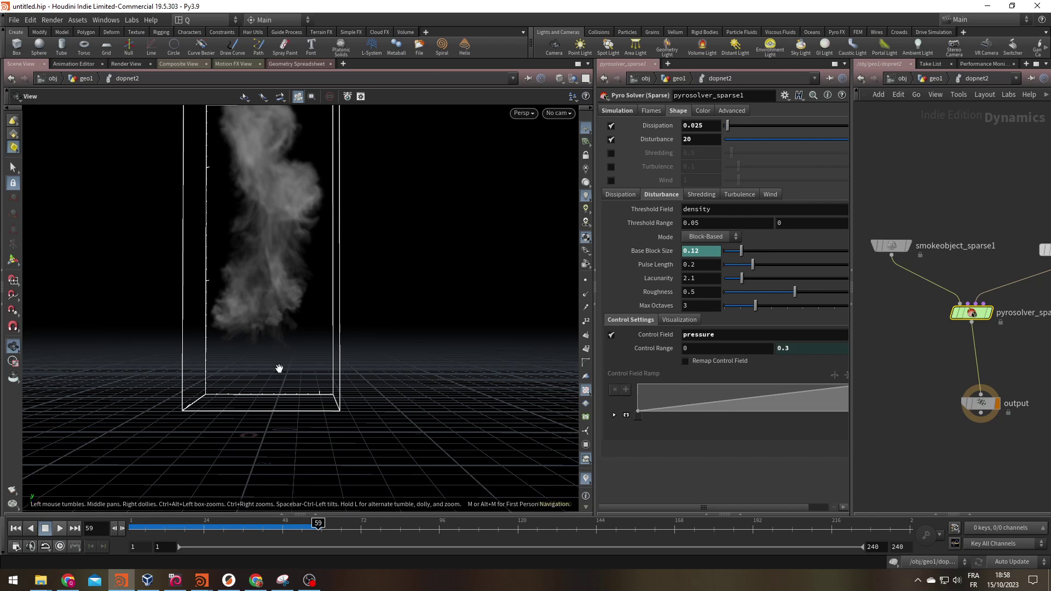
right_drag(279, 368, 272, 376)
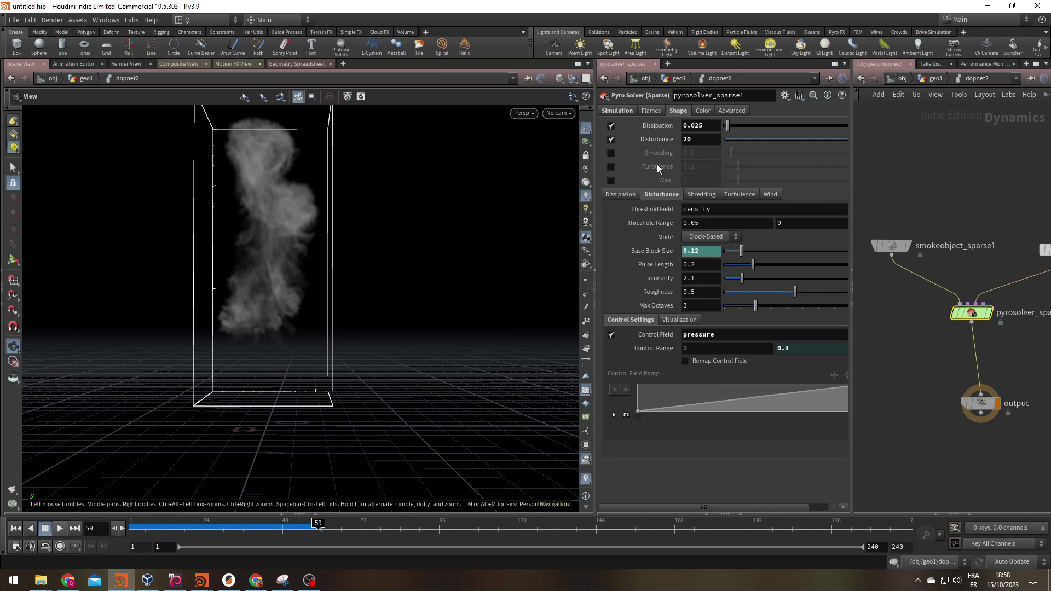
- Enable Wind on pyrosolver_sparse1 and simulate from frame 1 to frame 40
click(611, 180)
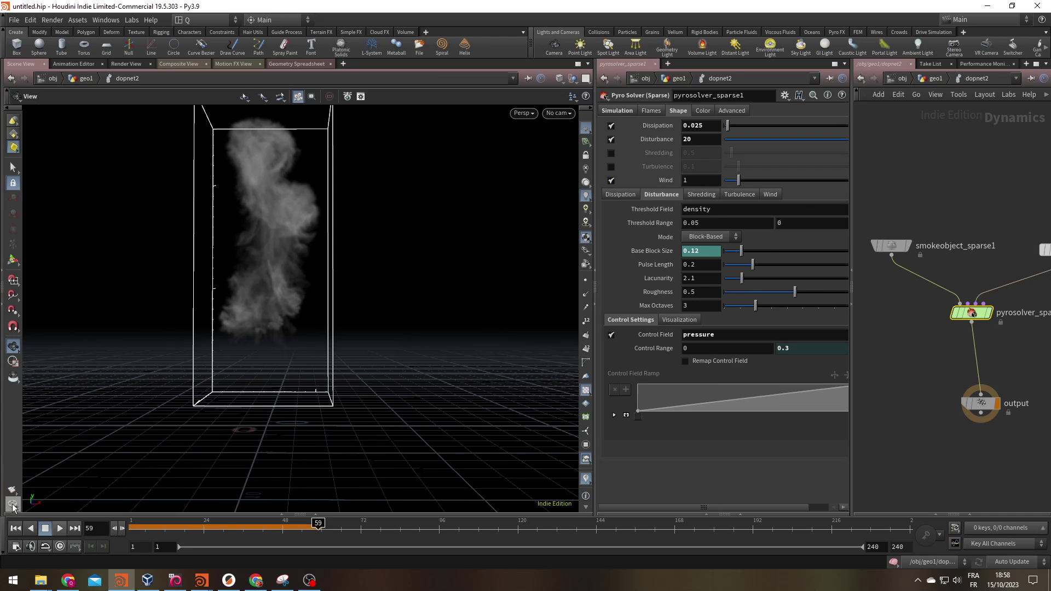
click(16, 528)
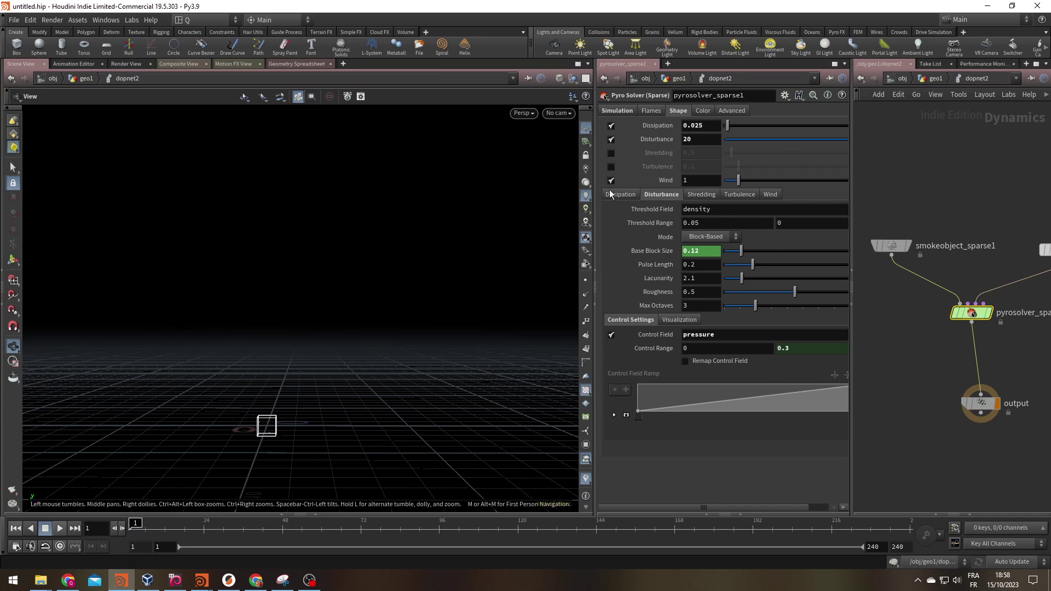
click(60, 528)
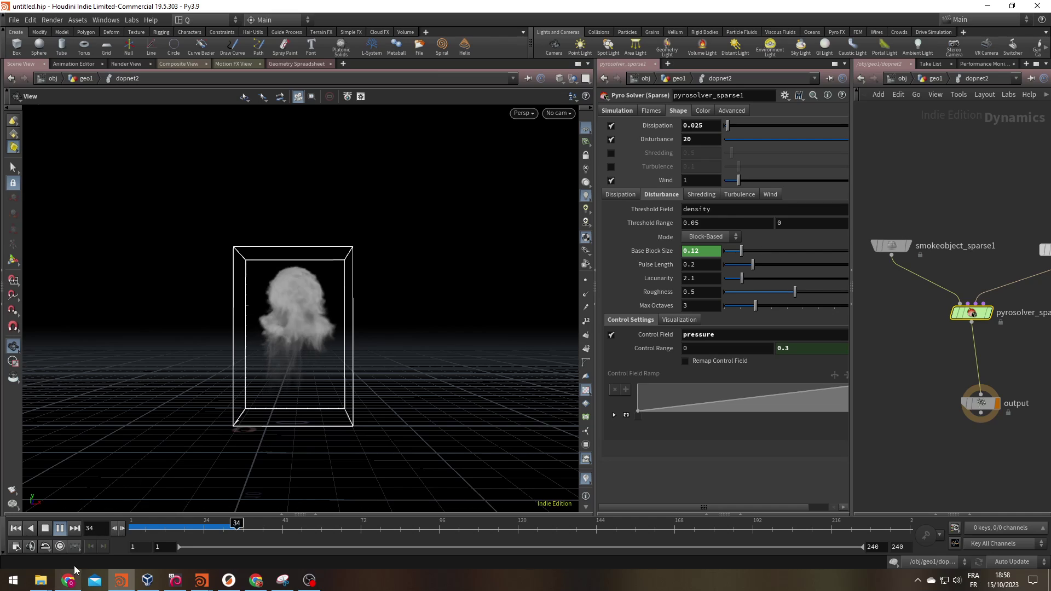
click(60, 528)
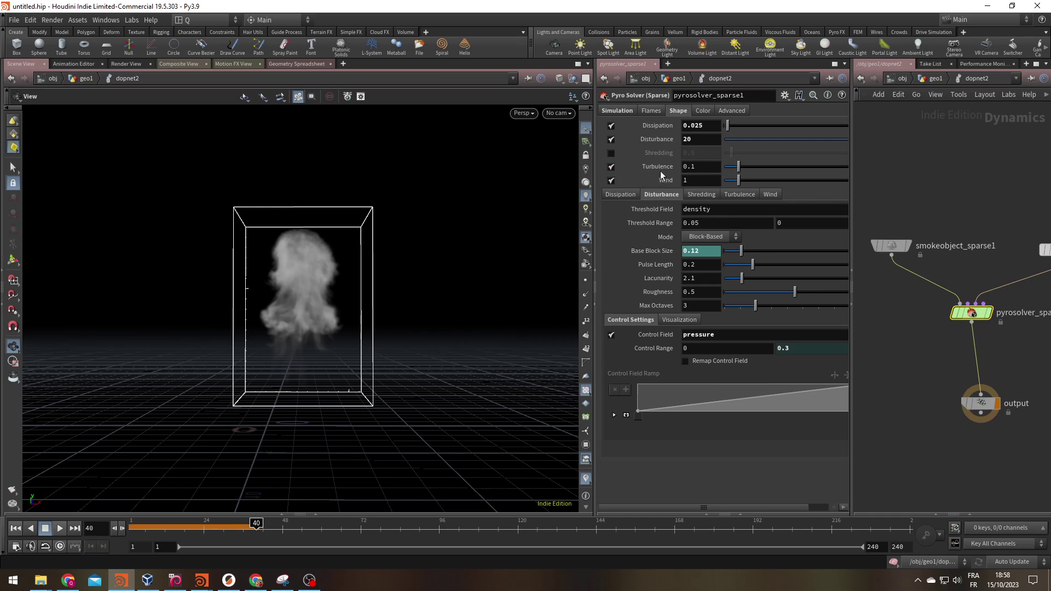
- Enable Turbulence on pyrosolver_sparse1, set it to 0.5 and show the detailed turbulence settings
drag(696, 167, 659, 166)
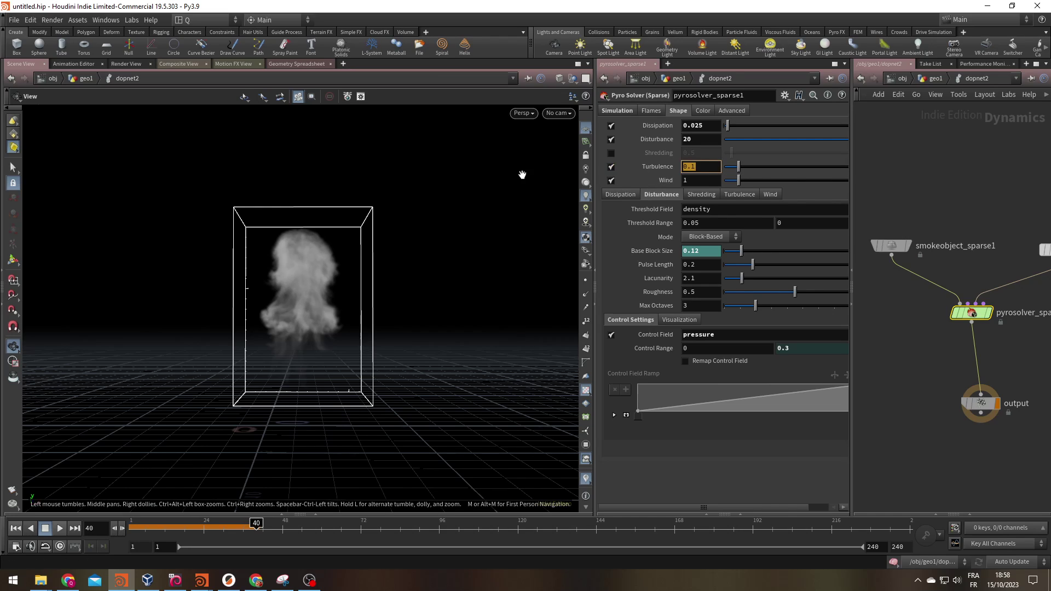
text(.5)
key(Return)
click(753, 194)
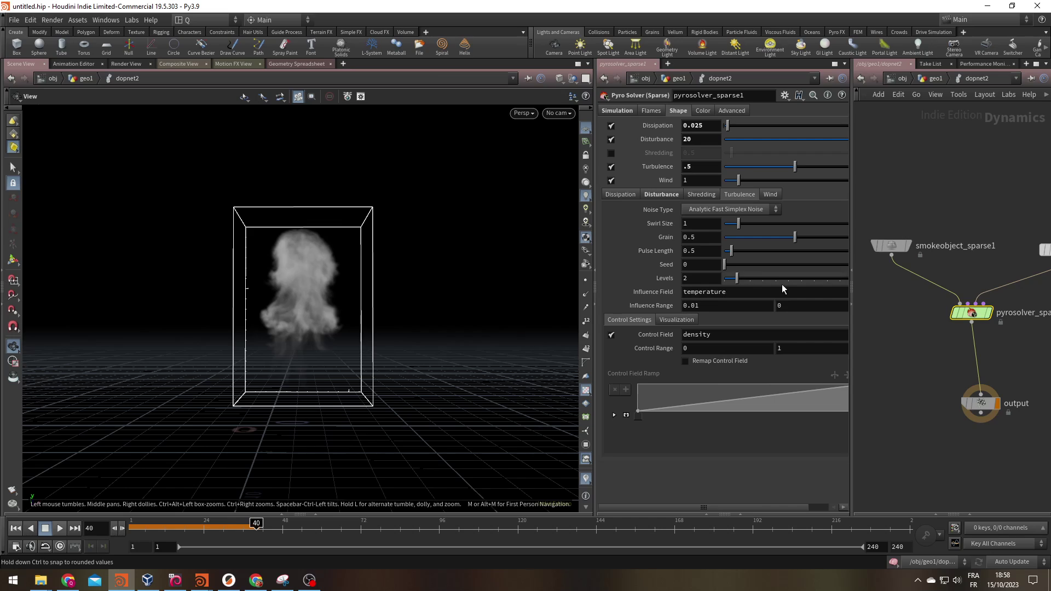
- Set the Turbulence on pyrosolver_sparse1 to 1 and check the solver's general simulation settings
text(1)
key(Return)
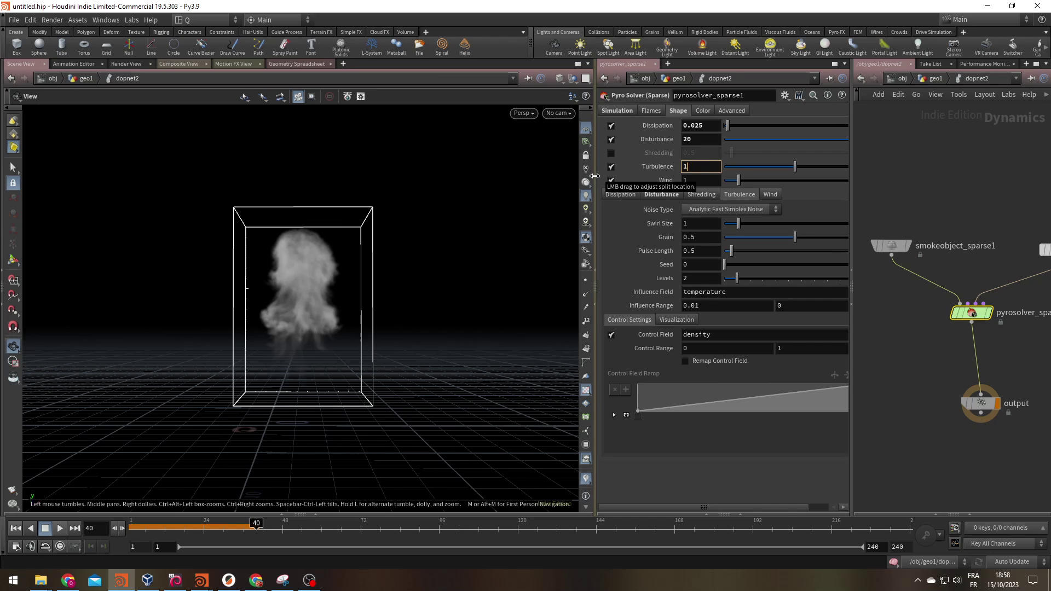
click(618, 110)
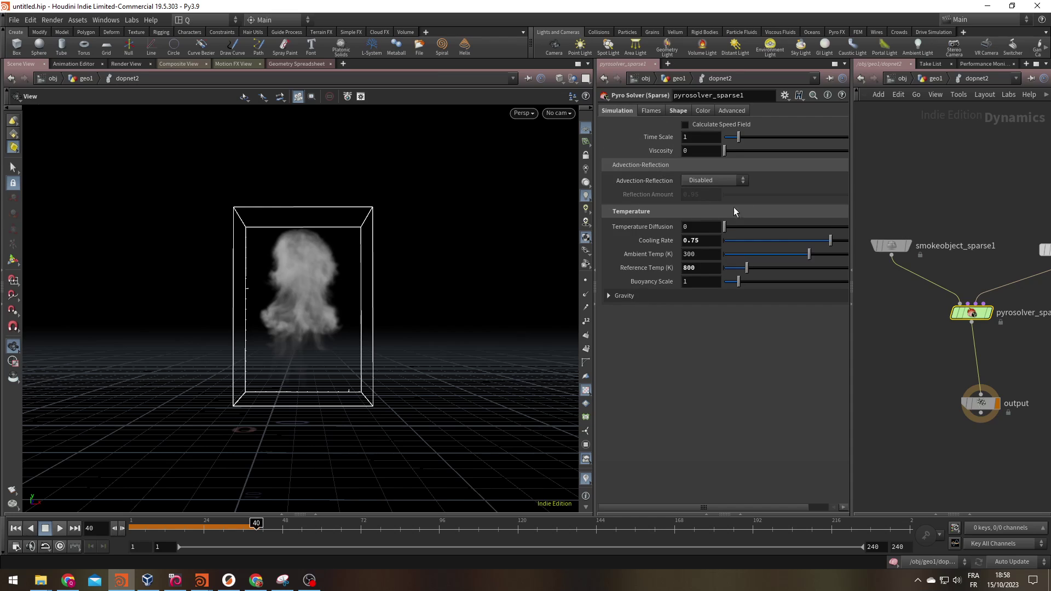
click(680, 111)
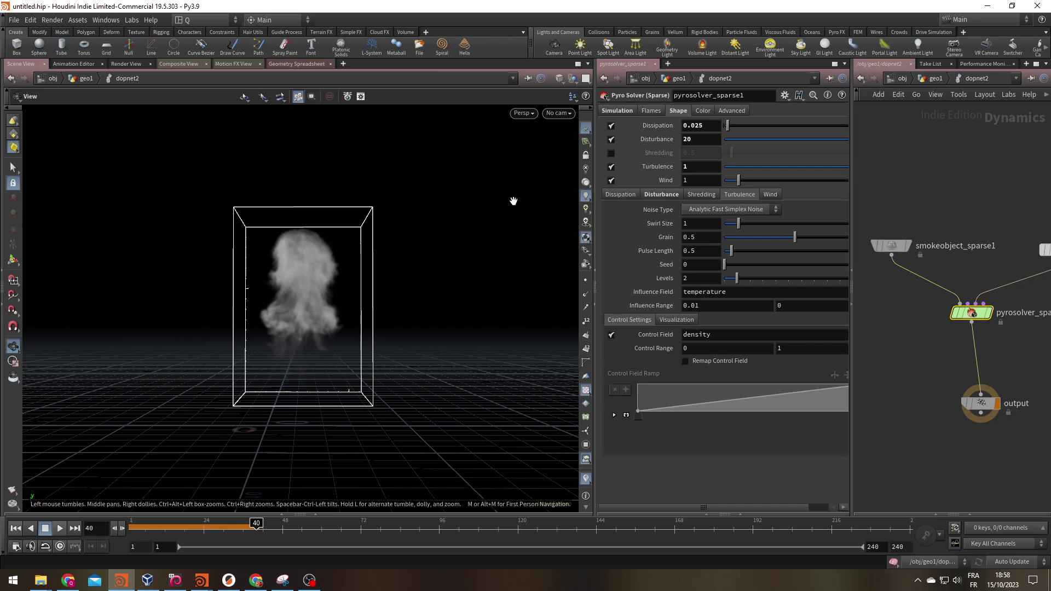
- Go back up to geo1 with dopimportfield2 displayed and simulate the smoke from frame 1 to frame 80
click(16, 528)
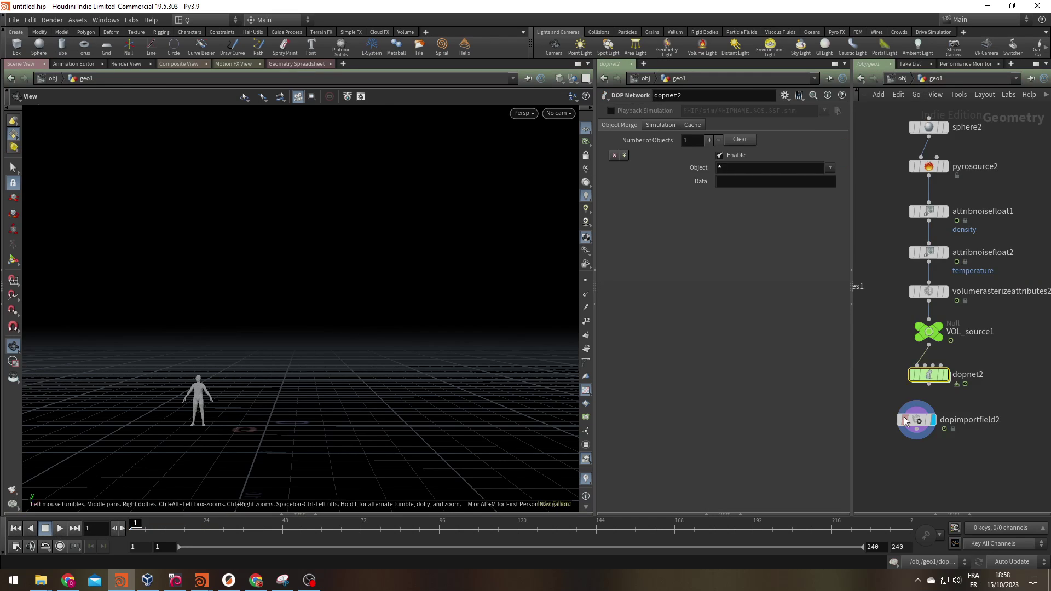
click(63, 530)
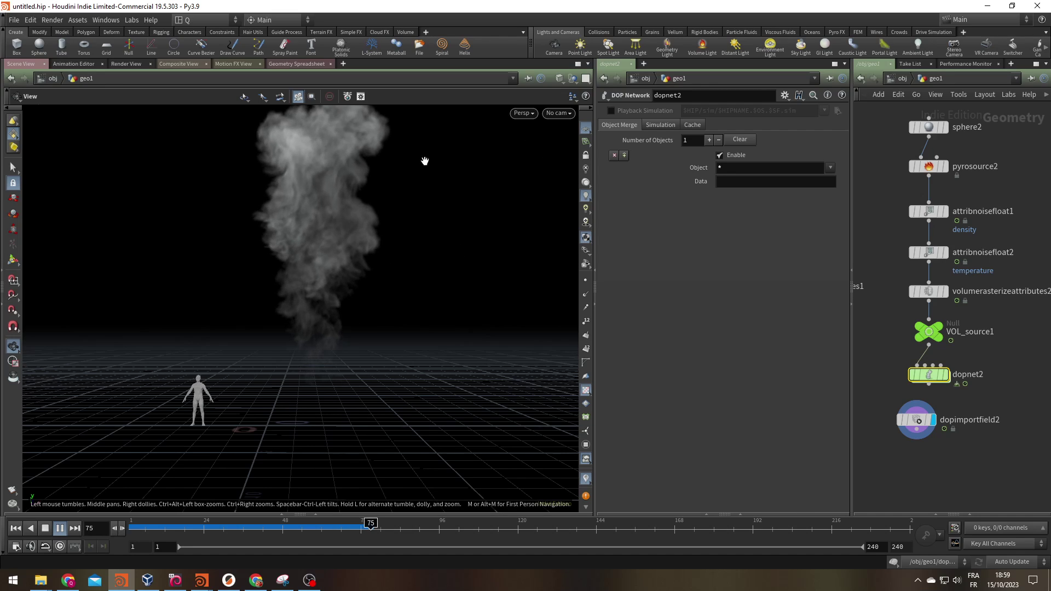
click(60, 528)
middle_drag(330, 237, 327, 308)
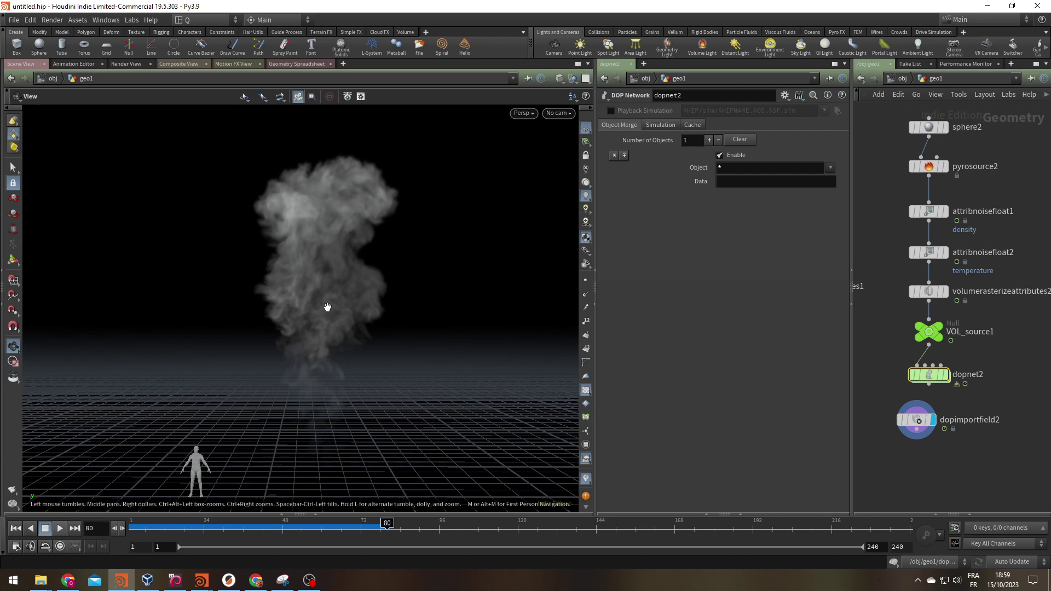
- Scrub through the early cached frames up to frame 27 and inspect the smoke's shape from several angles
drag(237, 529, 165, 534)
middle_drag(244, 504, 268, 434)
right_drag(268, 434, 325, 355)
mouse_move(163, 529)
mouse_down()
mouse_move(150, 529)
mouse_move(175, 529)
mouse_up()
right_drag(385, 361, 339, 388)
drag(339, 387, 285, 308)
drag(191, 527, 214, 526)
right_drag(413, 290, 340, 354)
drag(341, 354, 250, 342)
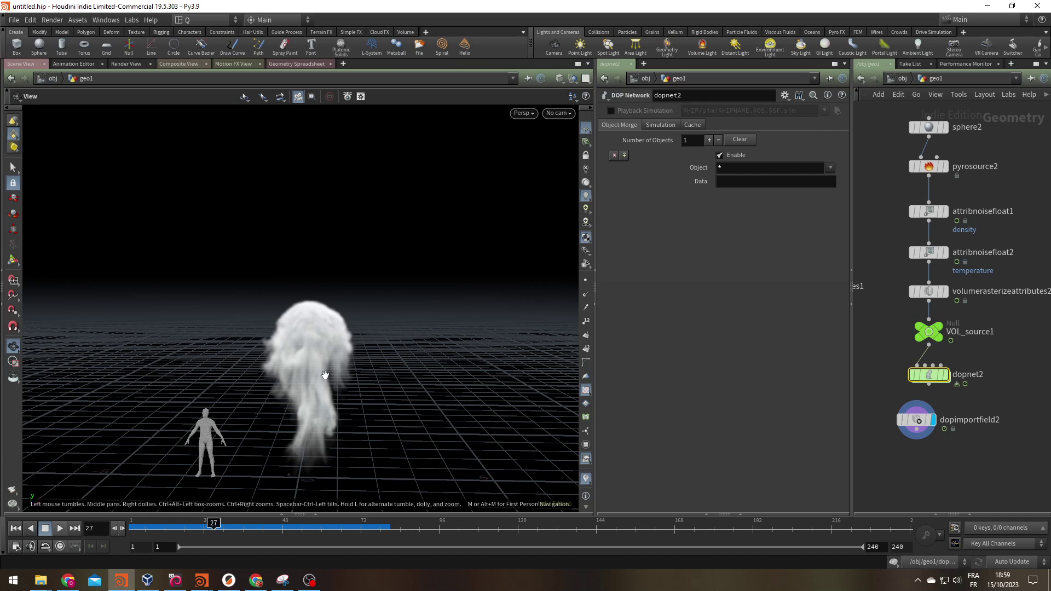
- Compare the smoke at frames 39, 22 and 46 from different angles beside the human figure
drag(288, 524, 255, 524)
right_drag(479, 341, 308, 346)
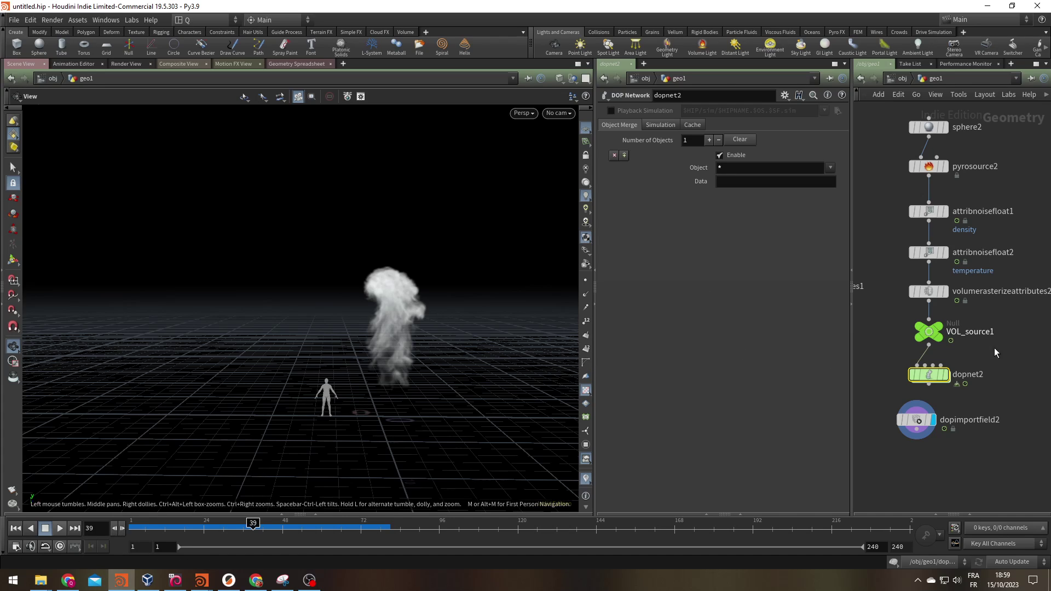
mouse_move(943, 372)
drag(169, 527, 197, 539)
right_drag(407, 412, 345, 422)
drag(345, 422, 342, 406)
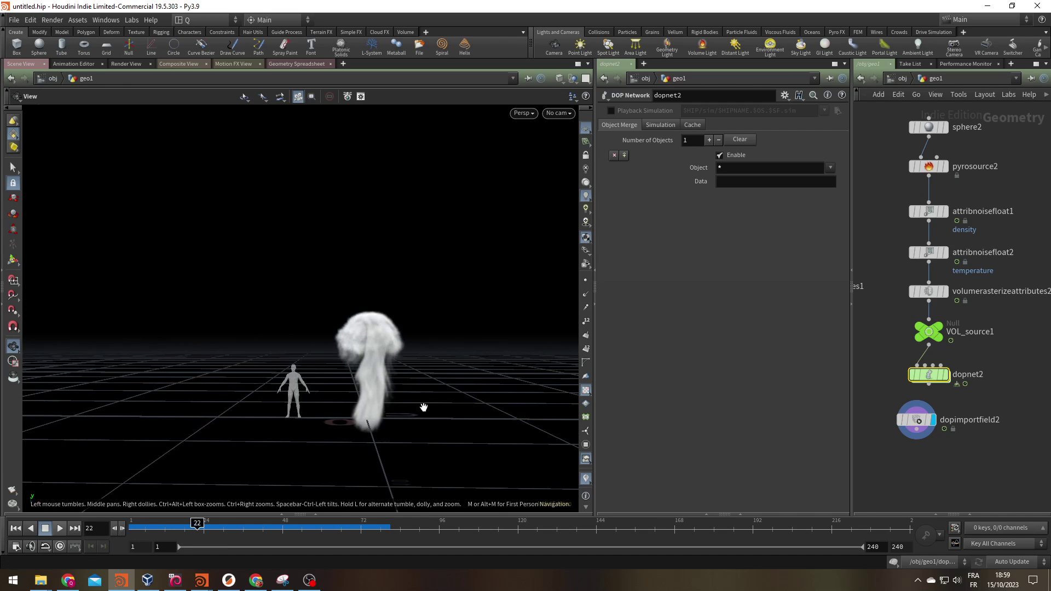
drag(204, 538, 276, 531)
right_drag(417, 378, 354, 367)
drag(354, 368, 345, 400)
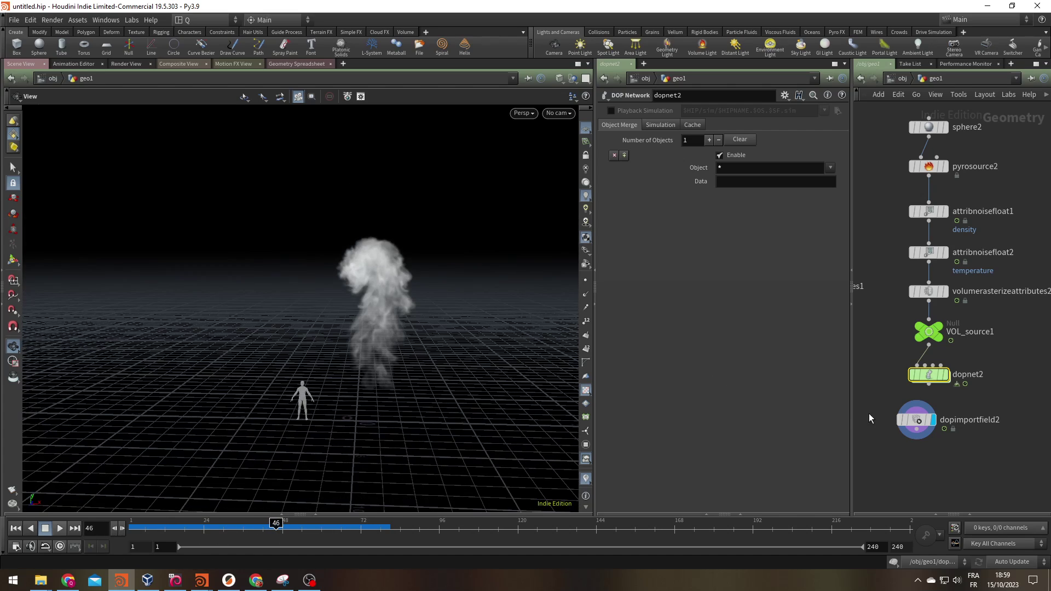
- Display dopimportfield1 from the first smoke setup and play it from frame 1 to frame 18 for comparison
scroll(868, 414, down, 3)
middle_drag(908, 437, 1021, 396)
scroll(963, 384, up, 1)
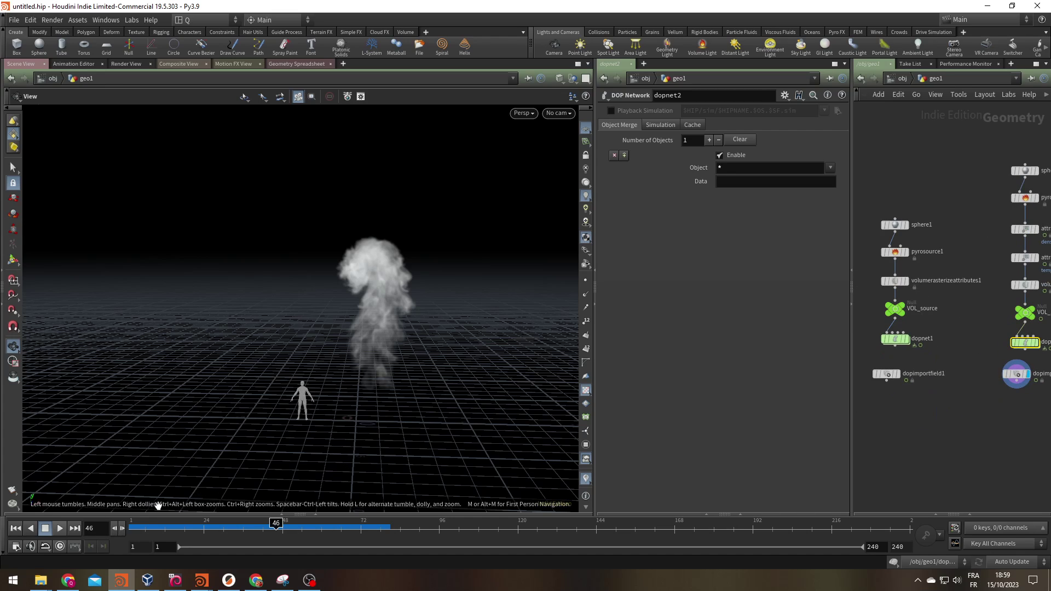
click(16, 529)
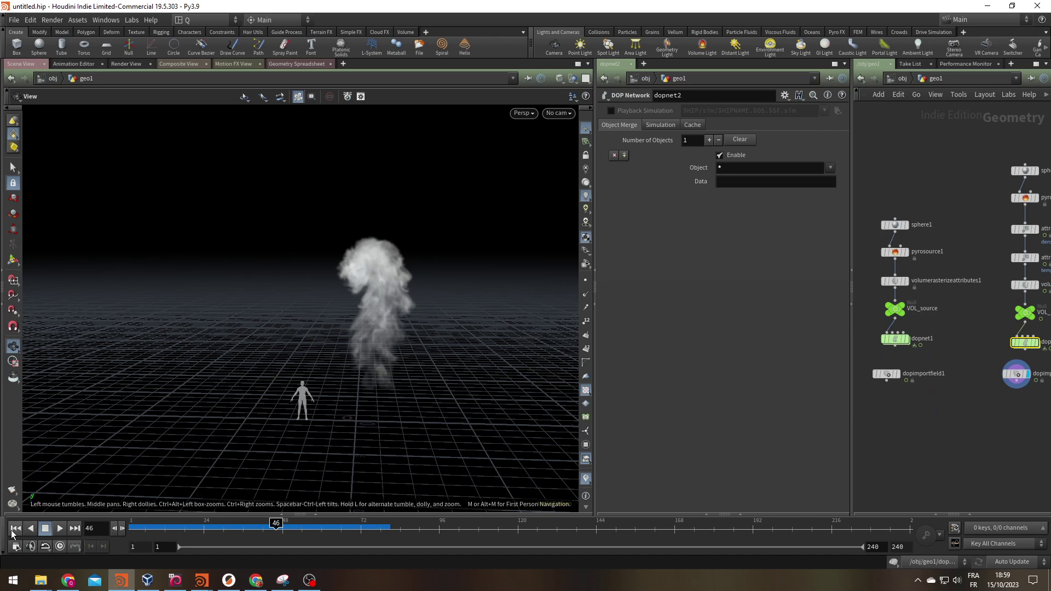
click(897, 375)
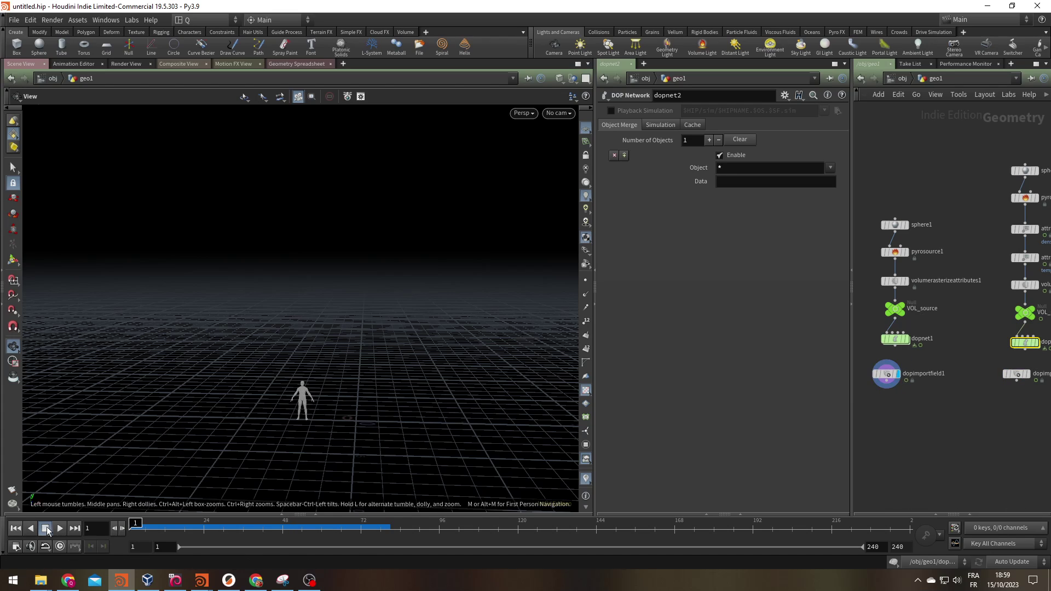
click(60, 528)
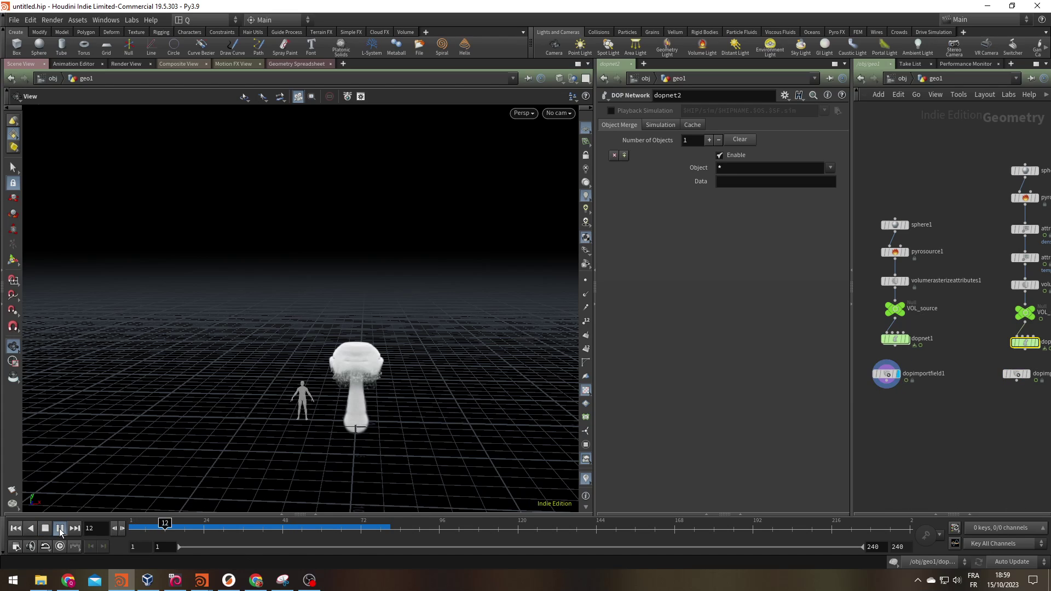
click(59, 529)
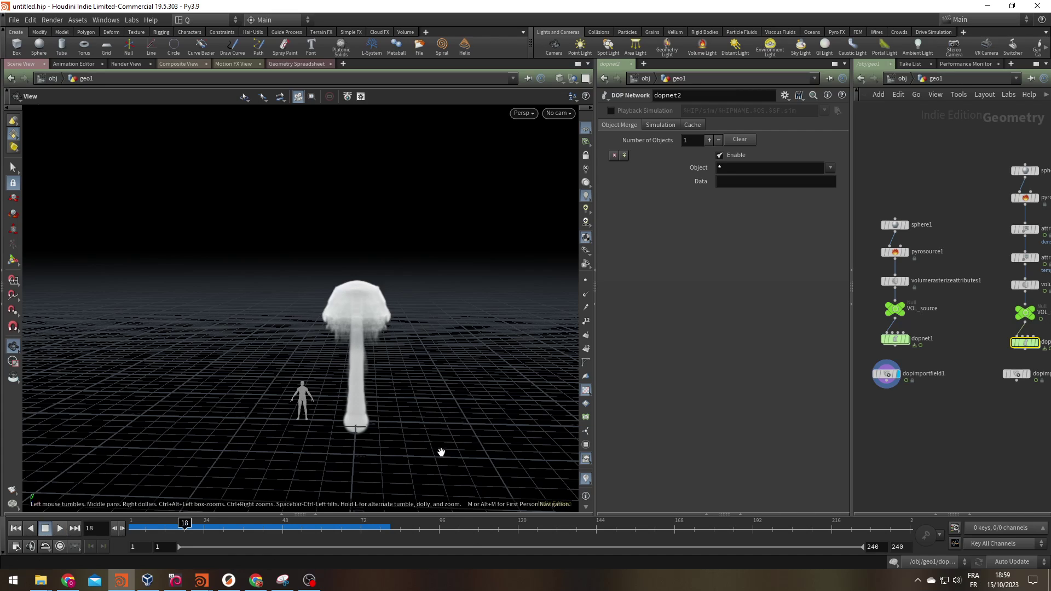
- Display dopimportfield2 again and scrub to frame 38 to compare its smoke with the first setup
middle_click(897, 375)
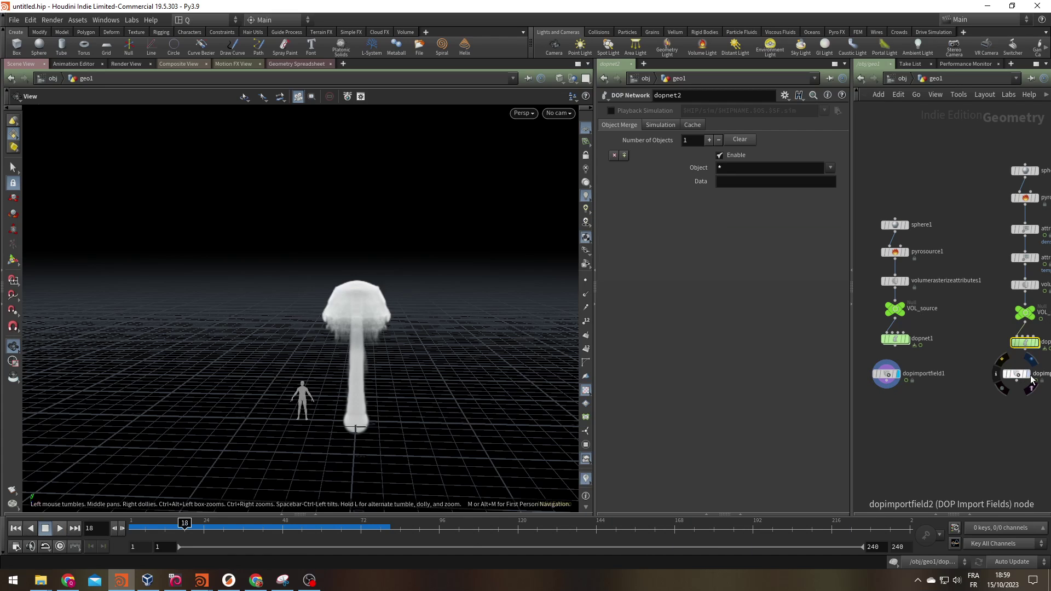
click(1031, 377)
drag(197, 528, 249, 529)
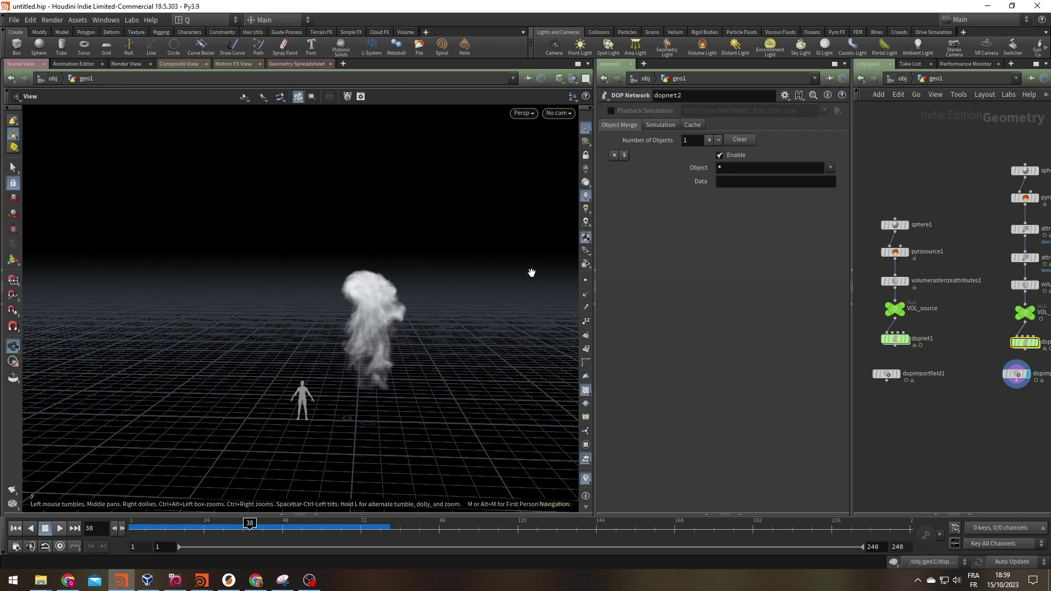